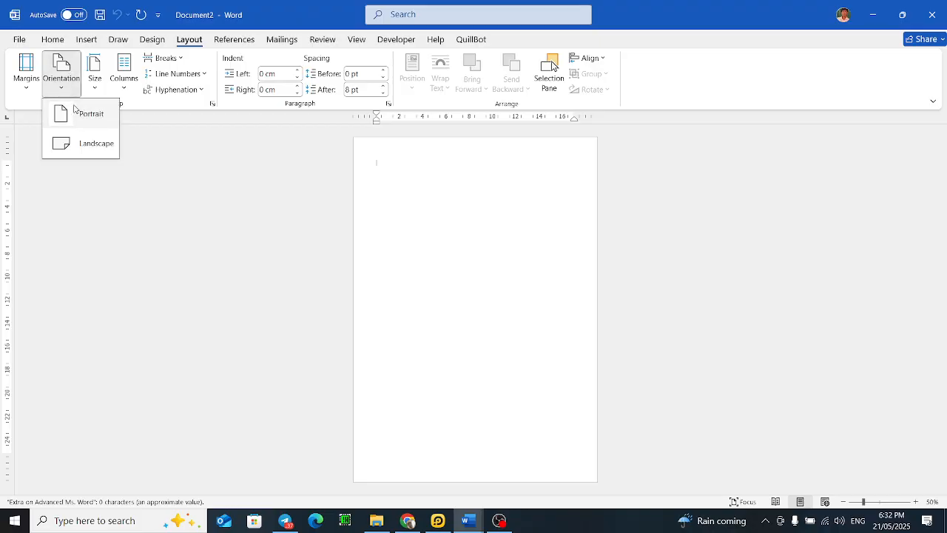
Step: Set the paper size to A4
left_click(68, 66)
left_click(88, 71)
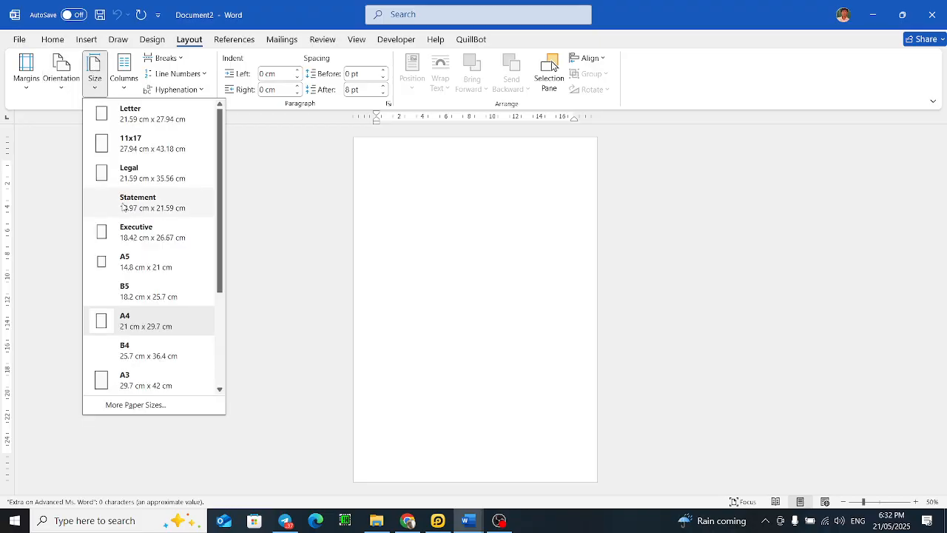
left_click(133, 320)
scroll(406, 180, "up", 9, "ctrl")
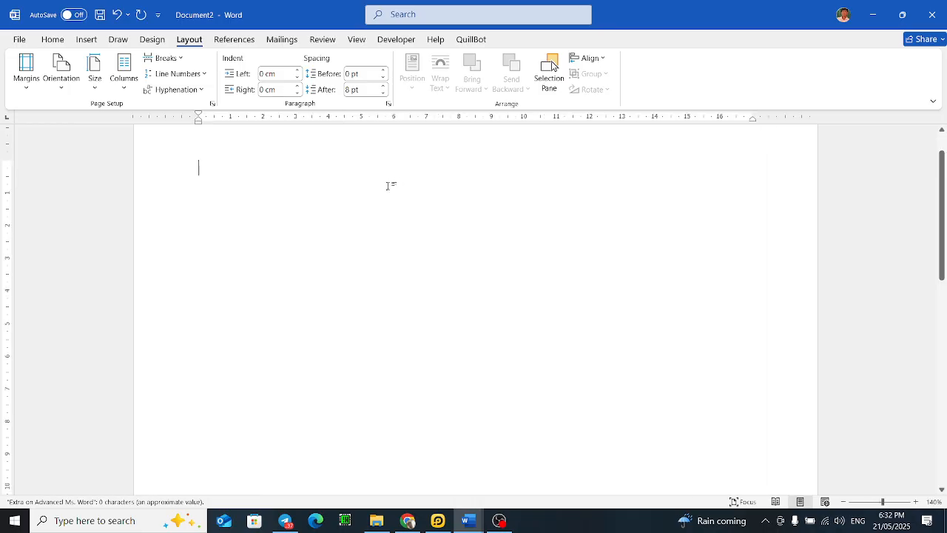
Step: Switch to the browser and run a Google Images search for "កាតសិស្ស"
left_click(408, 521)
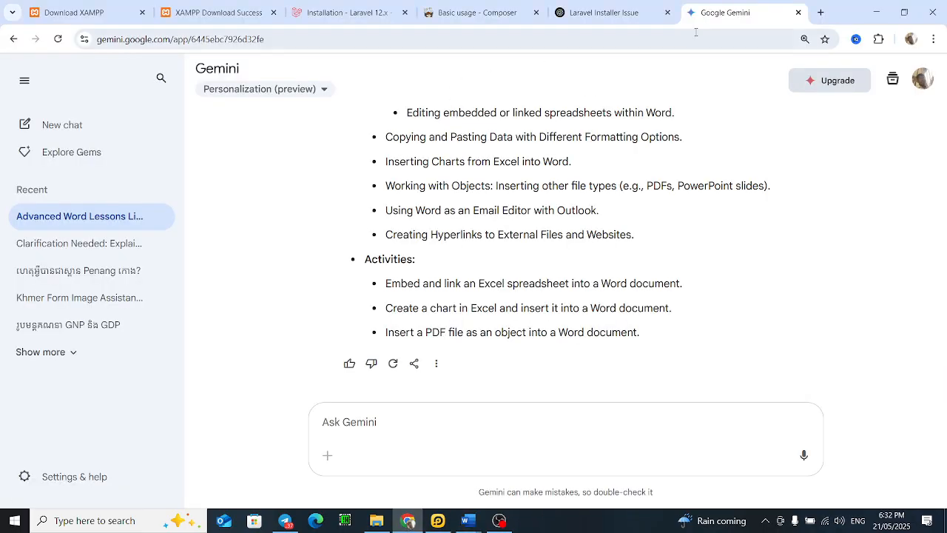
left_click(603, 13)
left_click(602, 40)
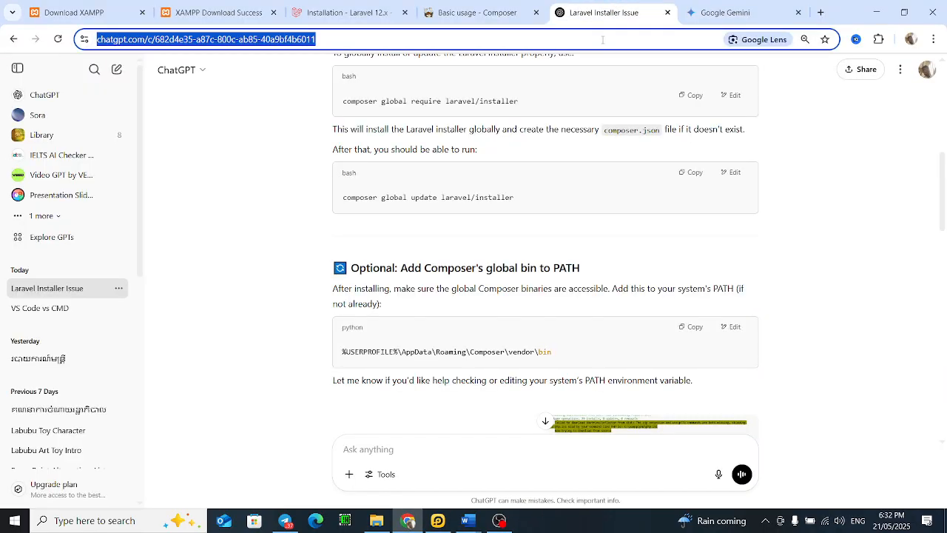
type("កាតសិស្ស")
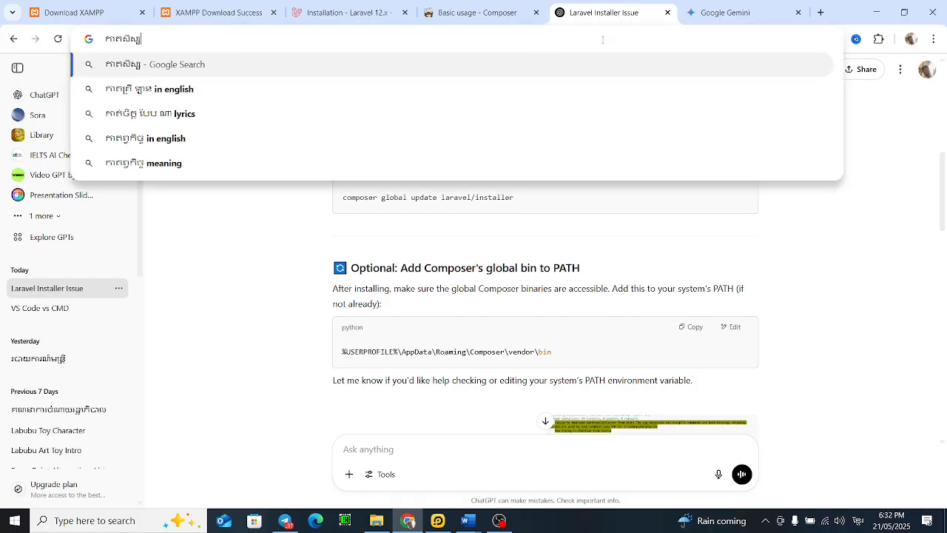
key("Return")
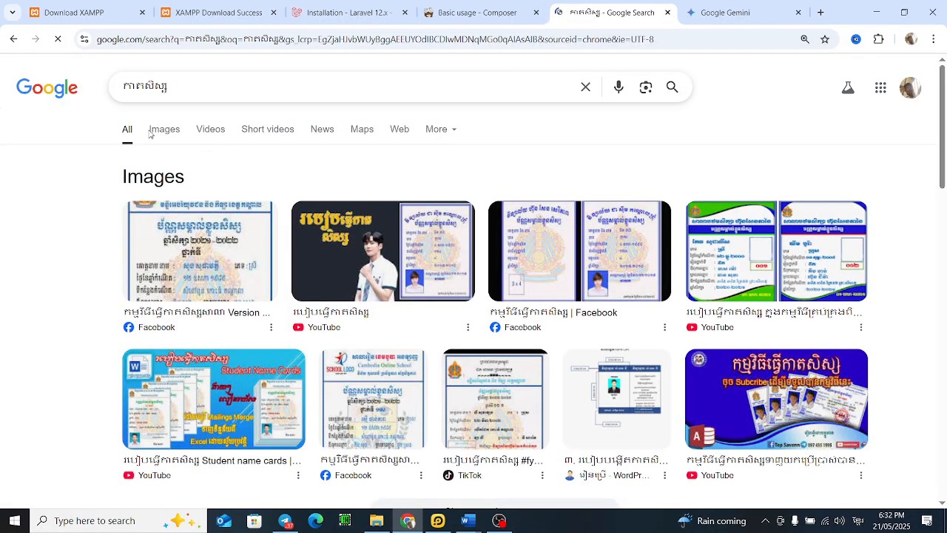
left_click(161, 130)
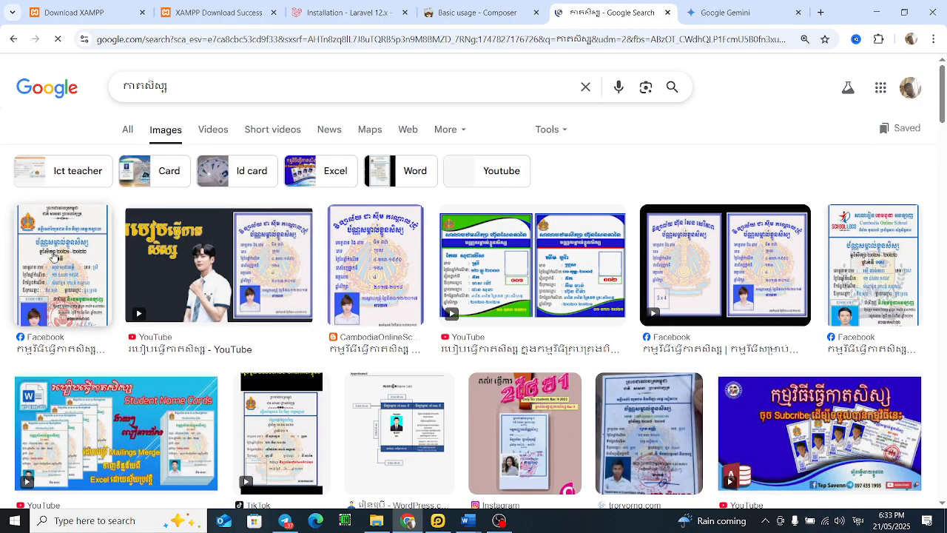
Step: Open the first student card image result to study its layout
left_click(58, 256)
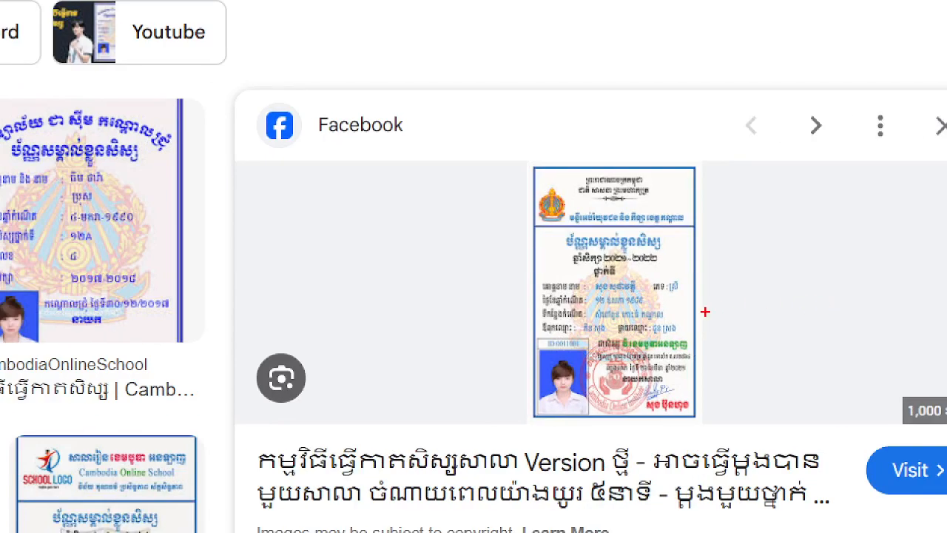
left_click_drag(513, 154, 592, 438)
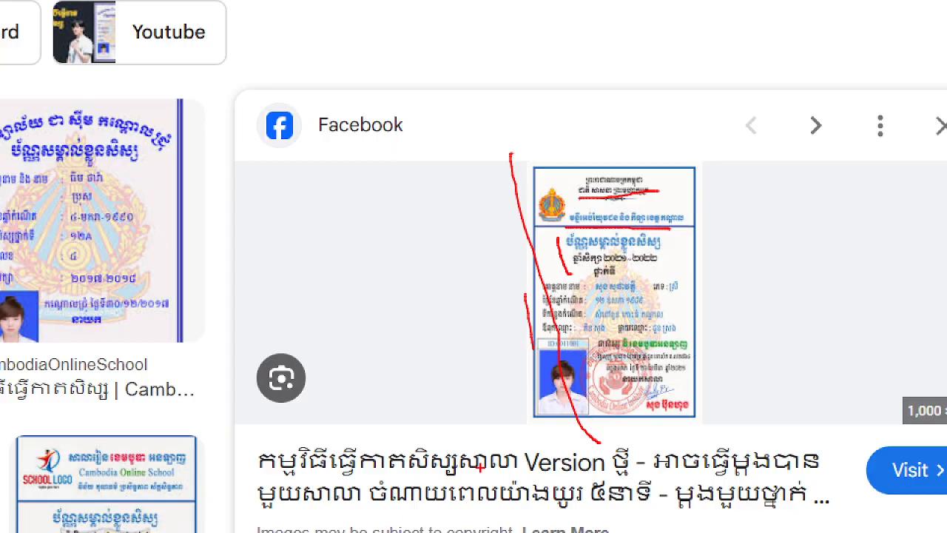
key("Escape")
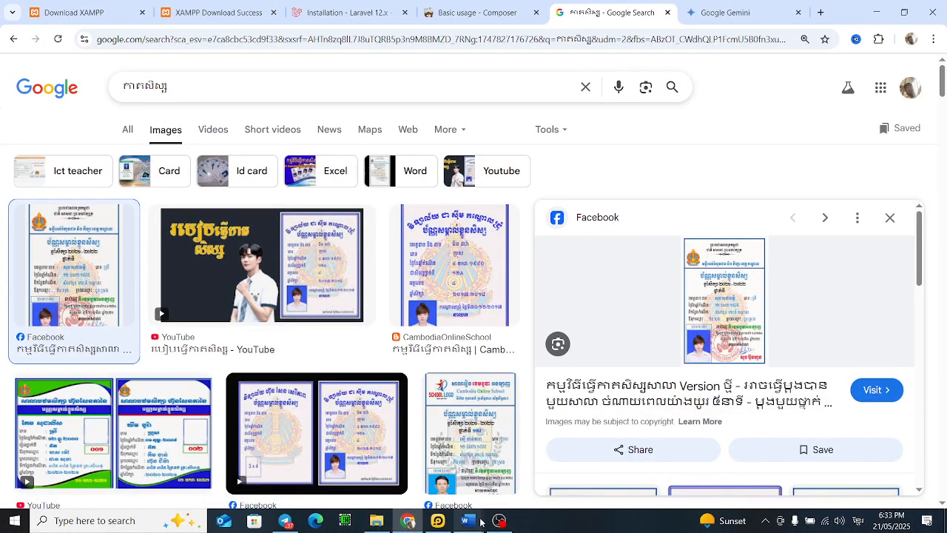
Step: Return to the document and type the centred heading "ព្រះរាជាណាចក្រកម្ពុជា"
mouse_move(480, 522)
left_click(524, 454)
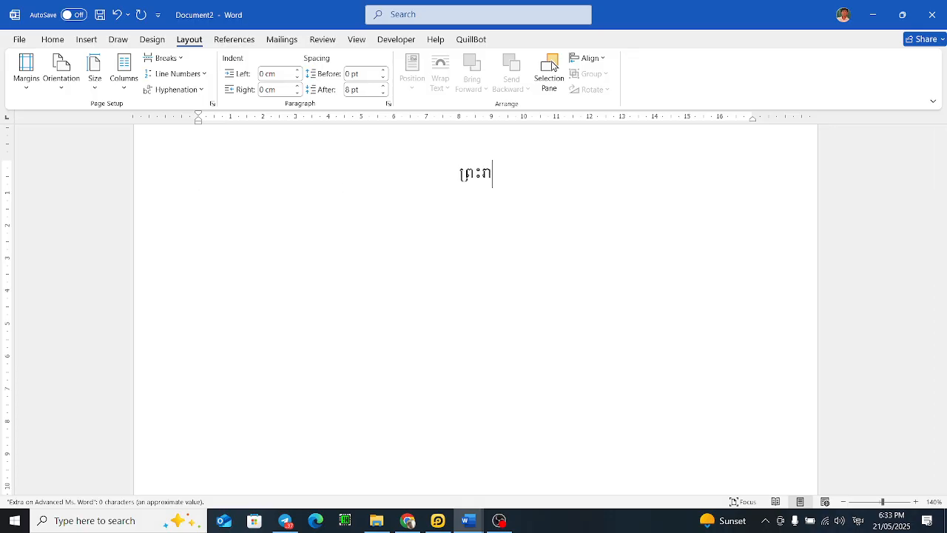
type("ណាចក្រកម្ពុជា")
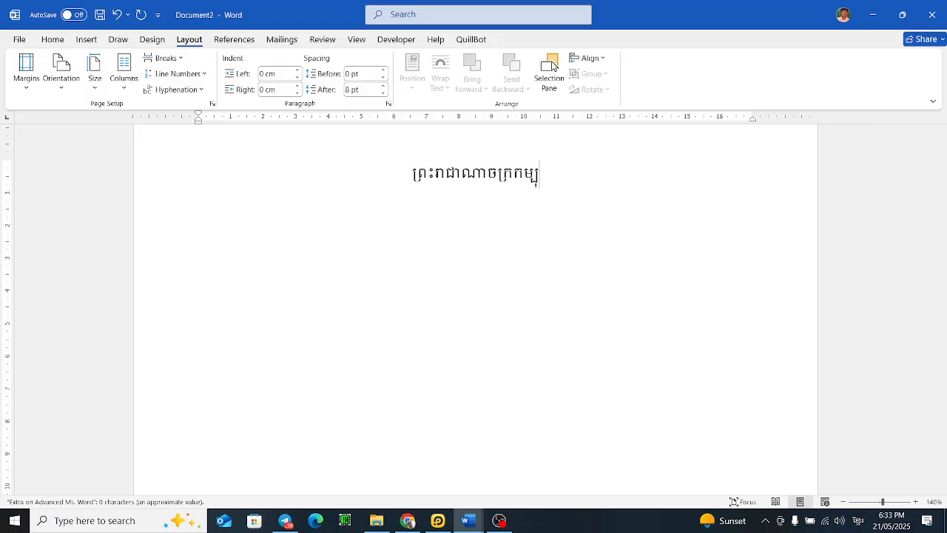
key("BackSpace")
type("ពុជា")
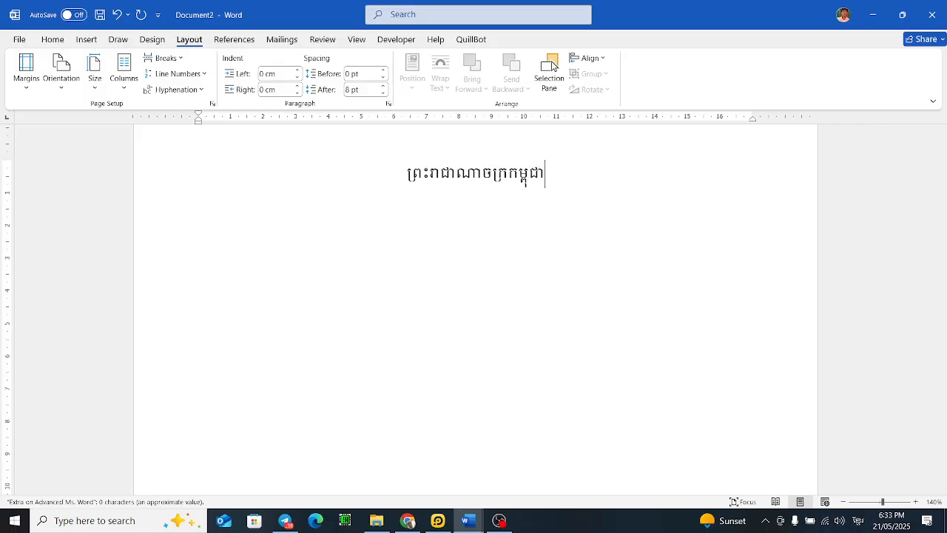
Step: Add the lines "ជាតិ សាសនា ព្រះមហាក្សត្រ", "កាតសម្គាល់ខ្លួនសិស្ស" and "ថ្នាក់ទី" below the heading
key("Return")
type("ជាតិ សាសន")
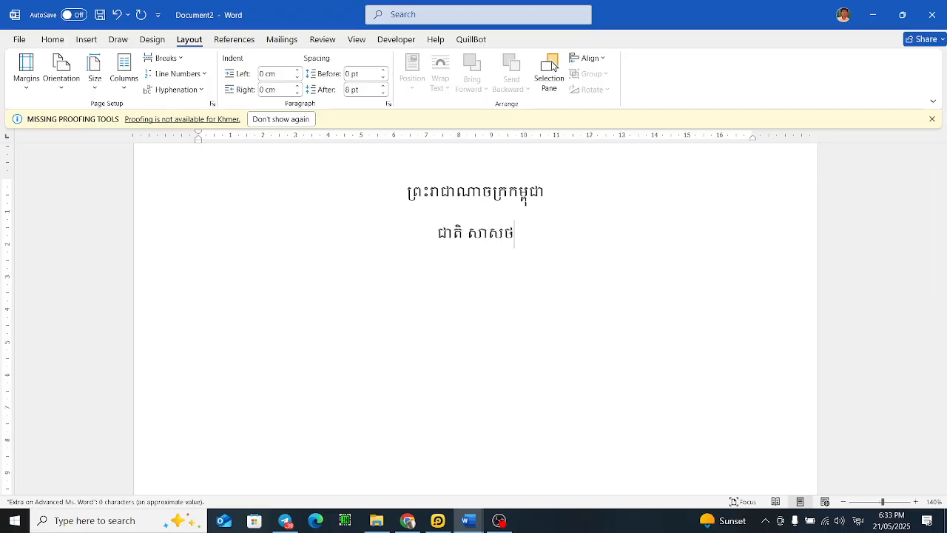
type("ា ព្រះមហាក្សត្រ")
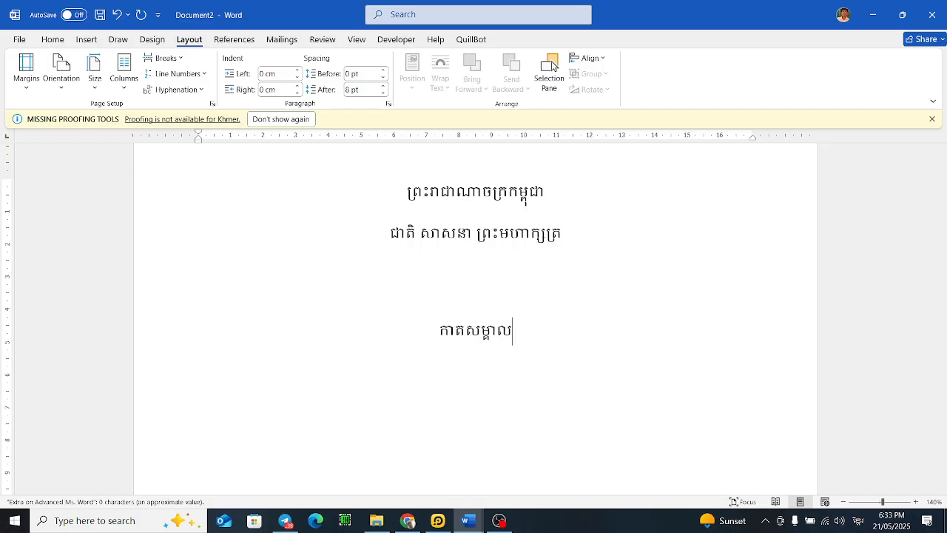
type("ួន")
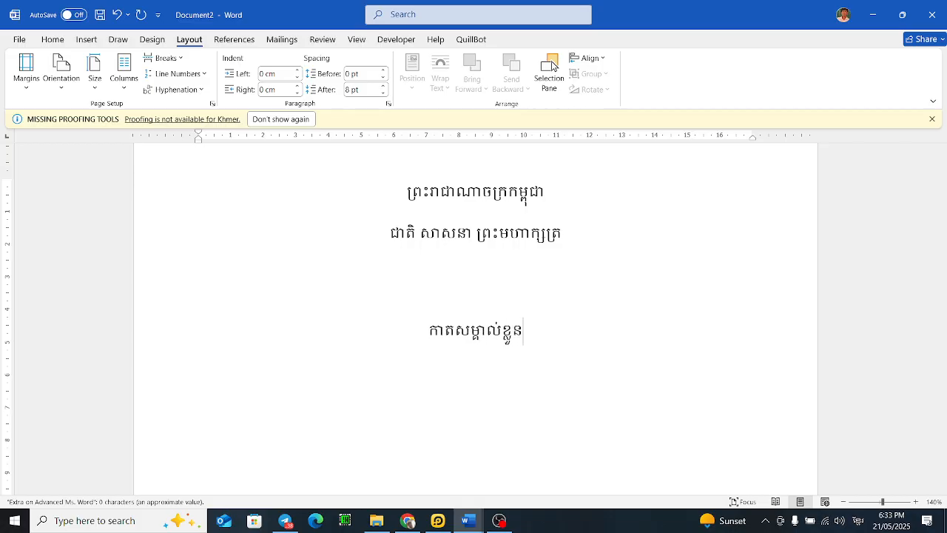
type("សិស្ស")
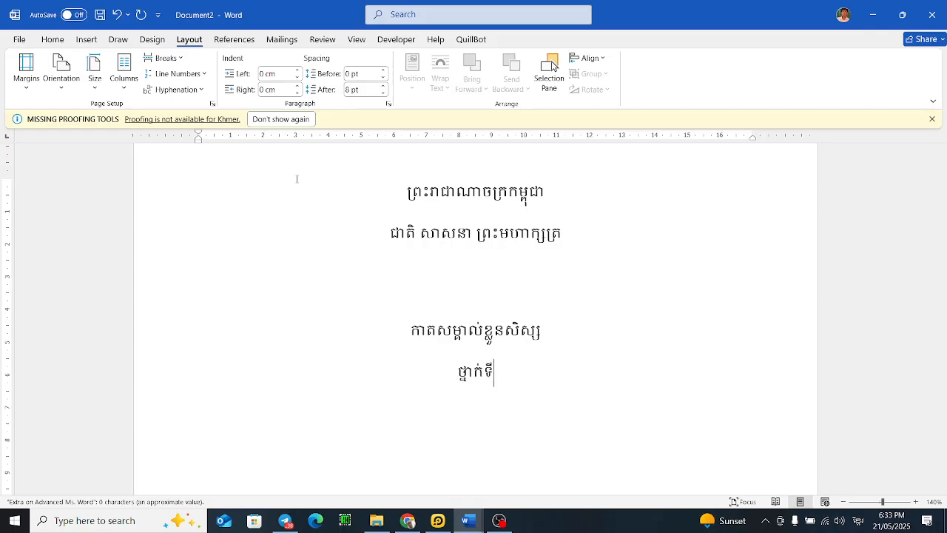
Step: Snap the document window to the left half of the screen and close the Telegram and folder windows
left_click_drag(613, 5, 3, 44)
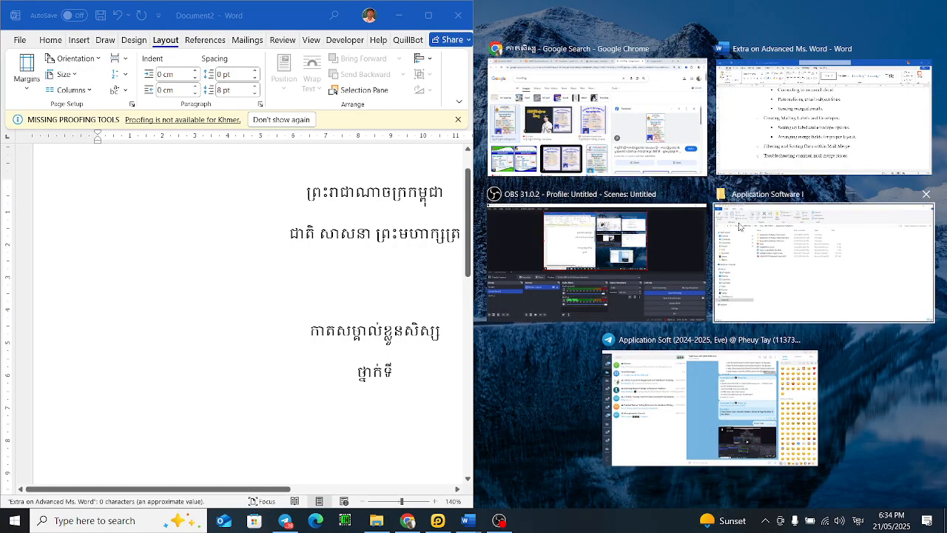
left_click(808, 343)
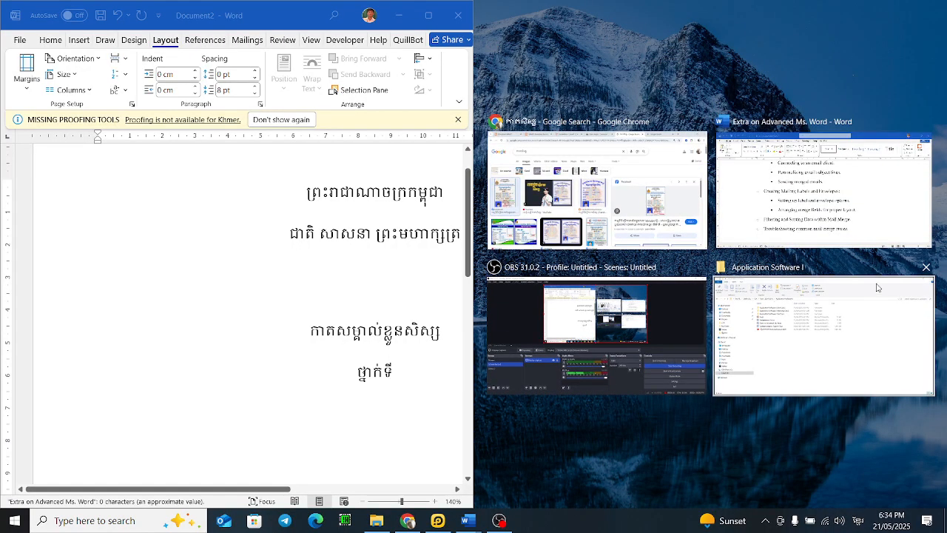
left_click(926, 268)
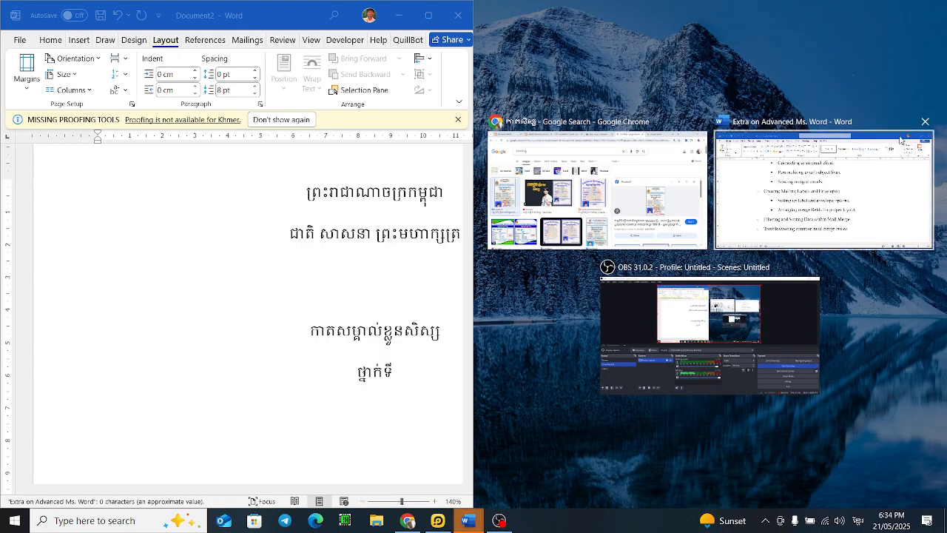
left_click(583, 512)
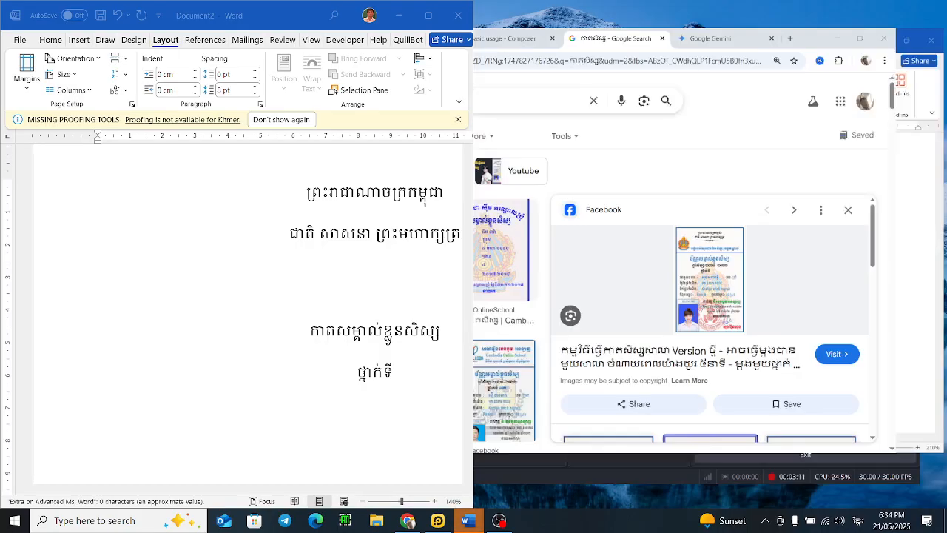
Step: Open Task Manager and review the running processes' CPU usage
right_click(583, 518)
left_click(619, 471)
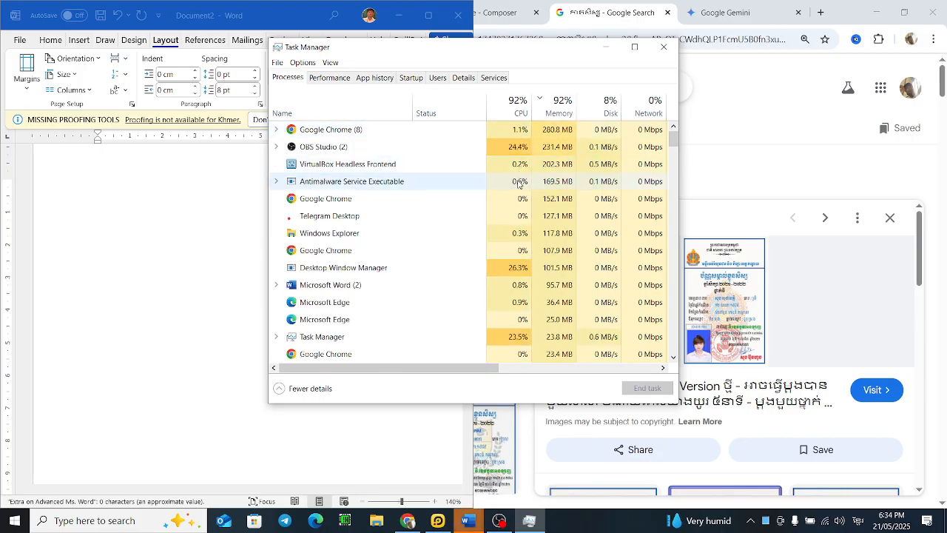
left_click(527, 133)
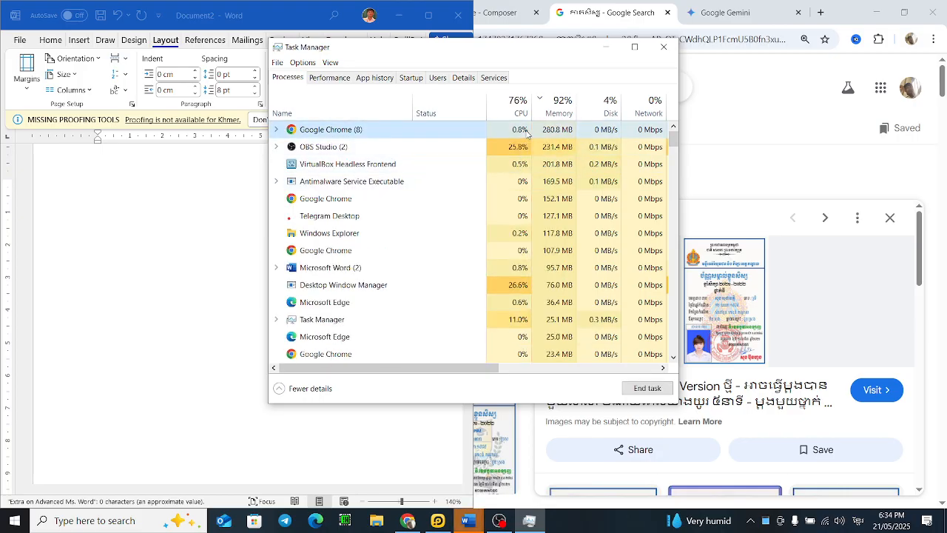
left_click(527, 148)
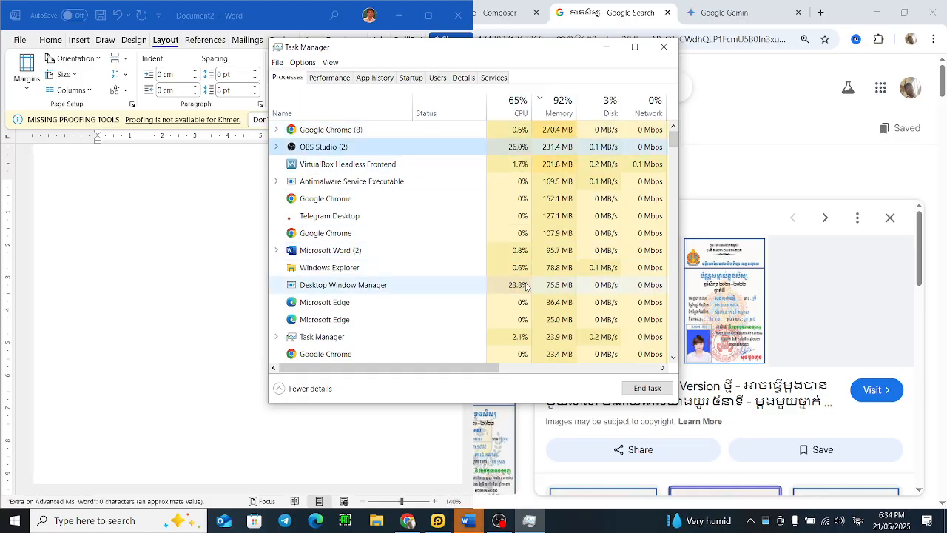
left_click(526, 285)
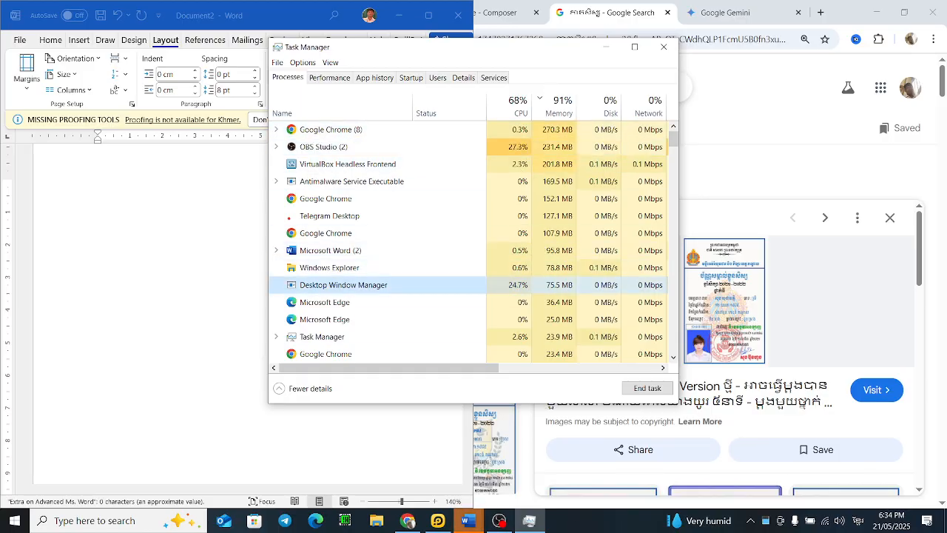
right_click(603, 516)
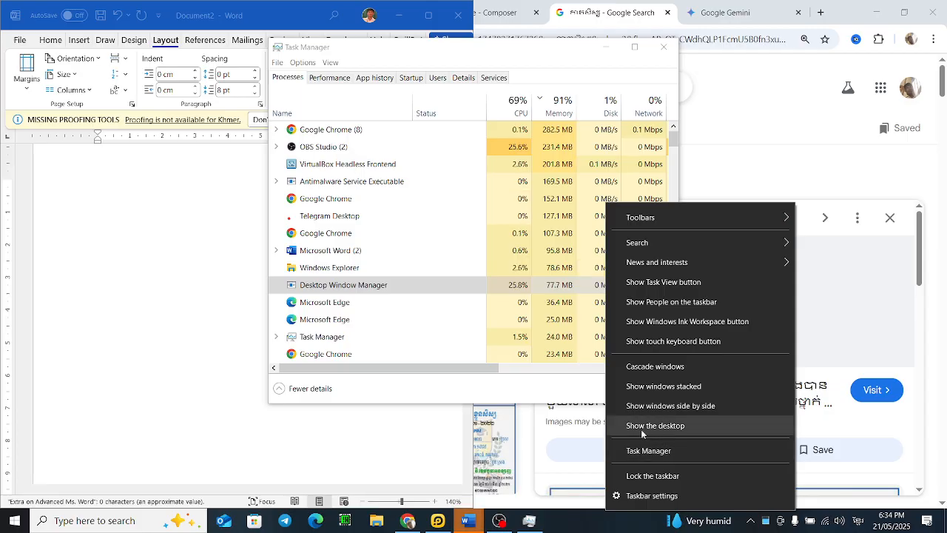
left_click(528, 127)
left_click(550, 162)
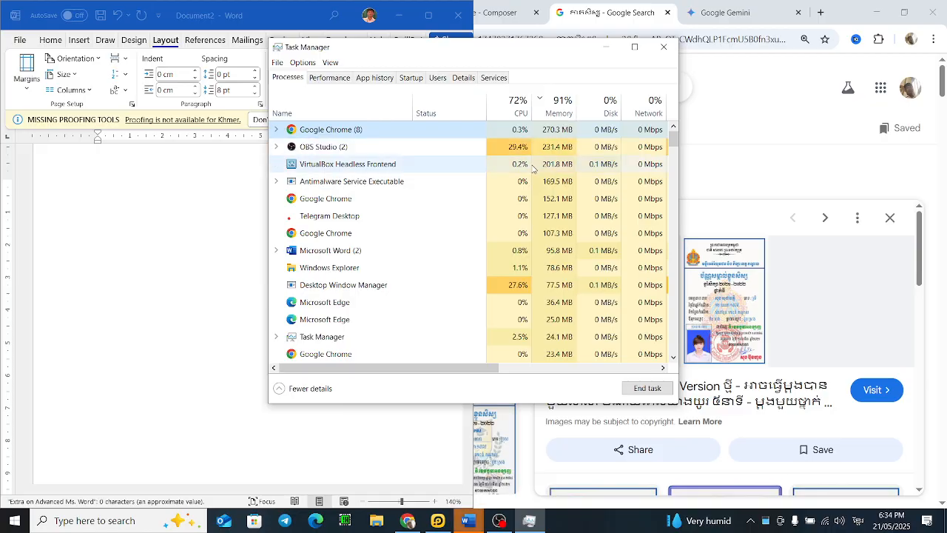
left_click(540, 145)
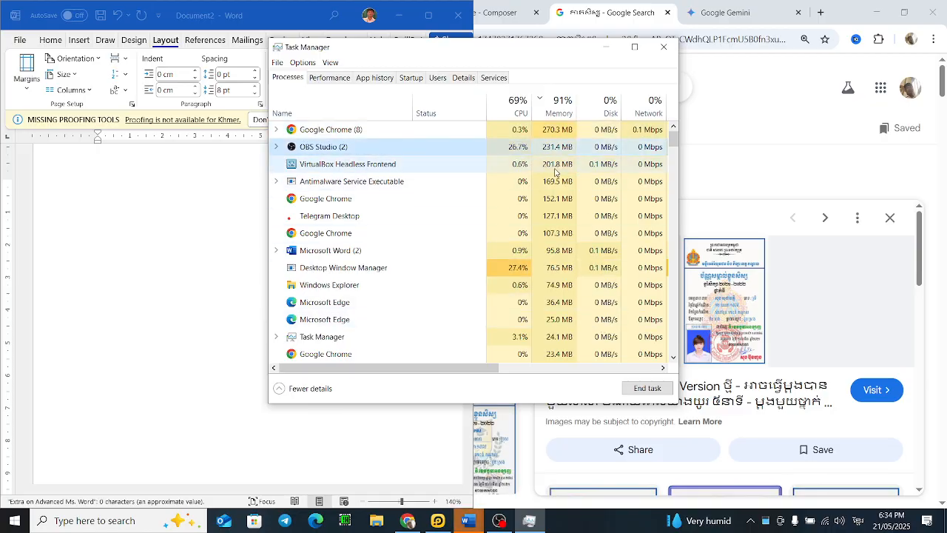
left_click(450, 170)
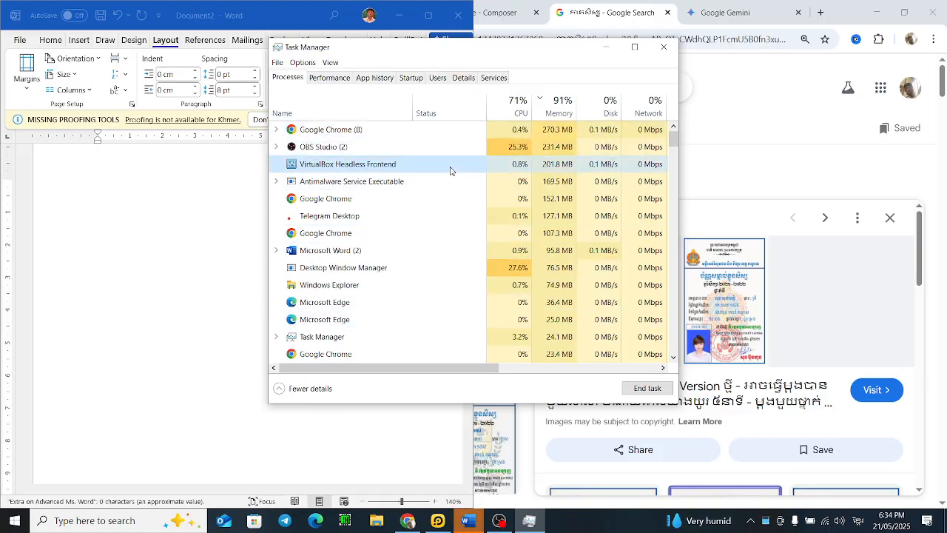
left_click(507, 133)
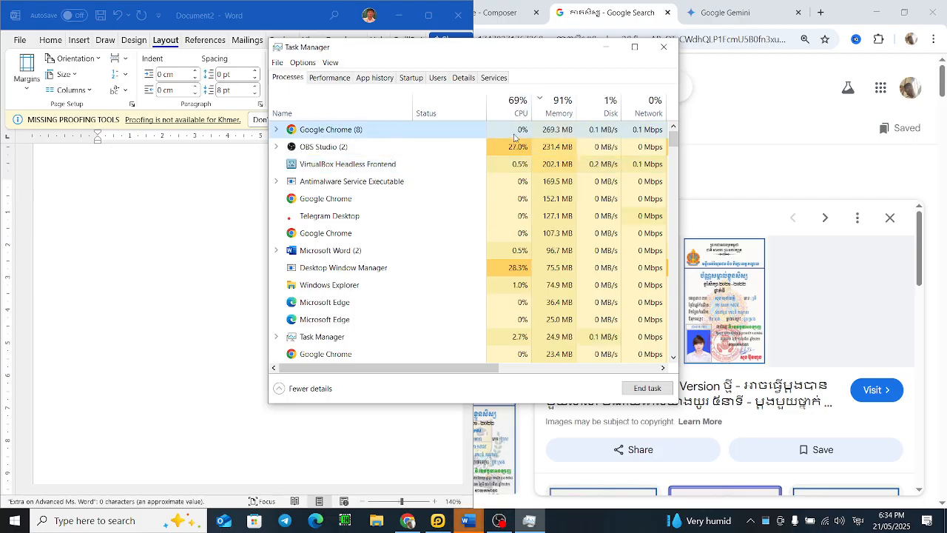
Step: Sort the process list by memory usage
right_click(515, 133)
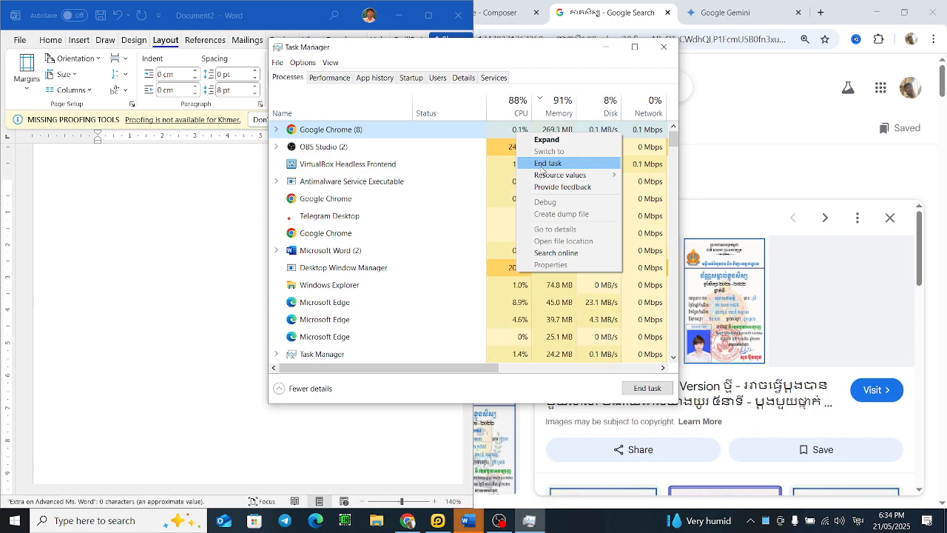
left_click(558, 111)
left_click(558, 111)
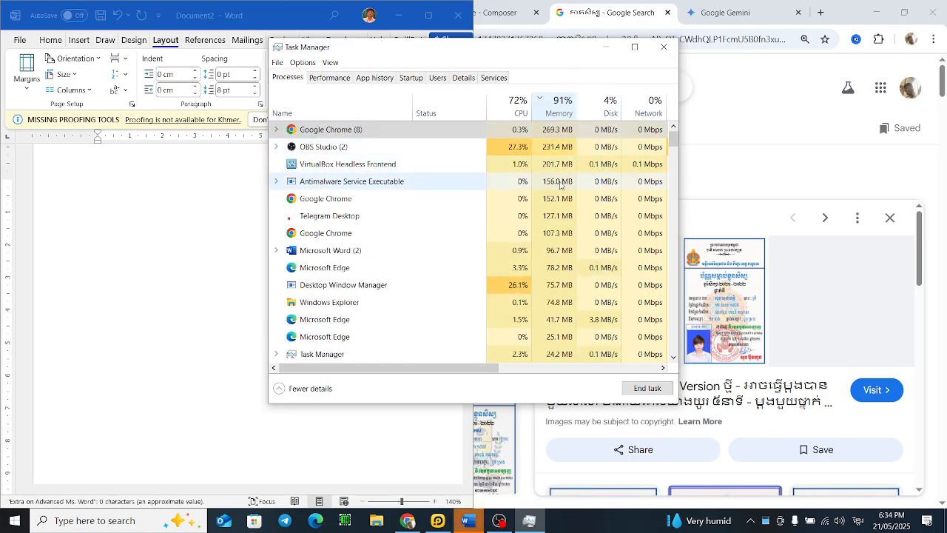
Step: End the Microsoft Edge processes in Task Manager
left_click(542, 233)
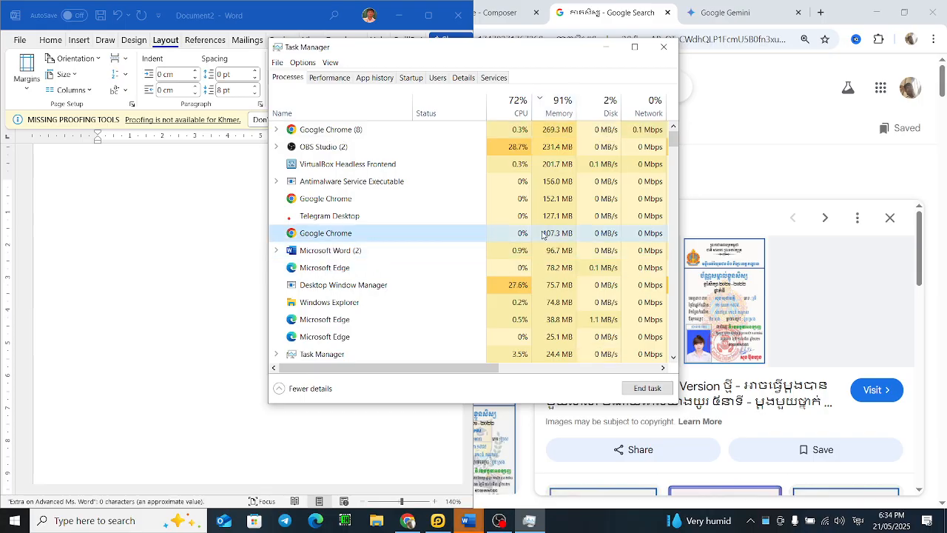
left_click(537, 303)
left_click(647, 388)
left_click(561, 291)
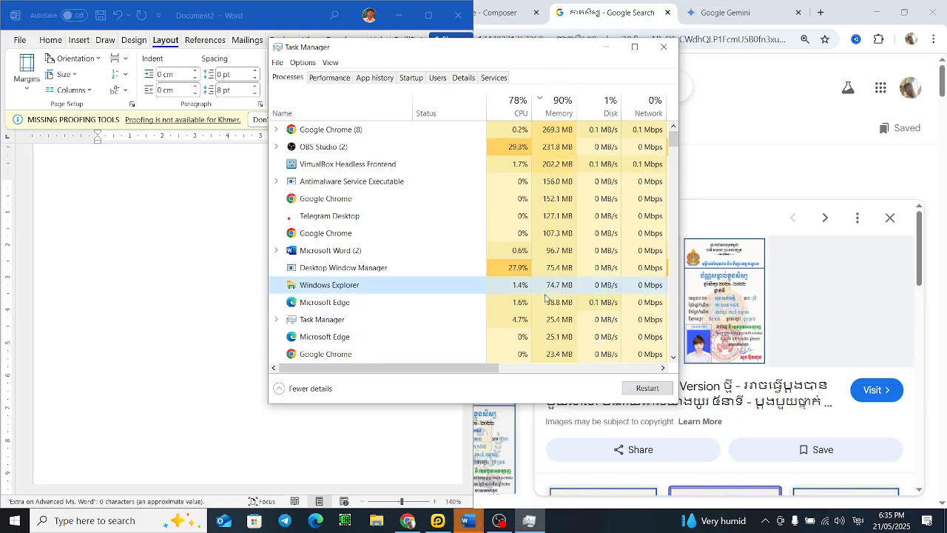
left_click(549, 302)
left_click(654, 390)
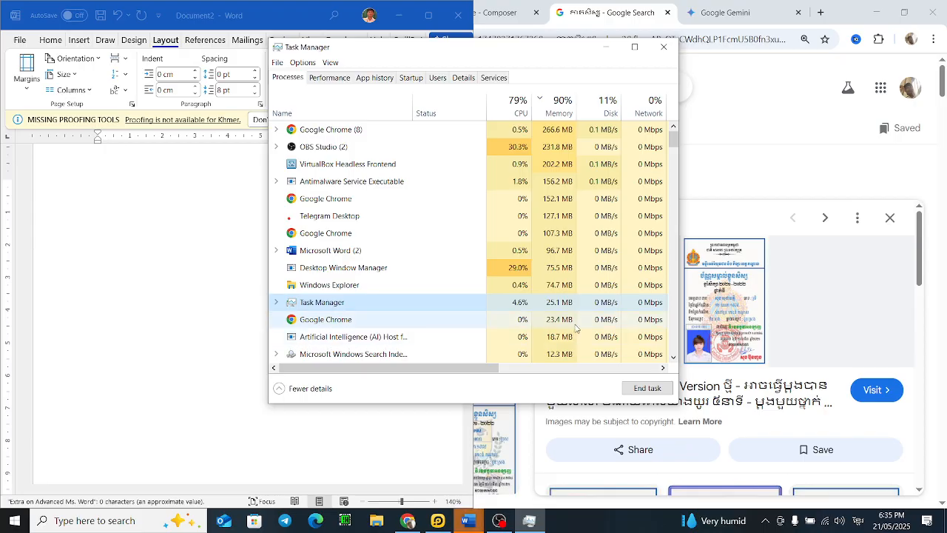
Step: End the Google Chrome processes in Task Manager
left_click(576, 326)
left_click(647, 387)
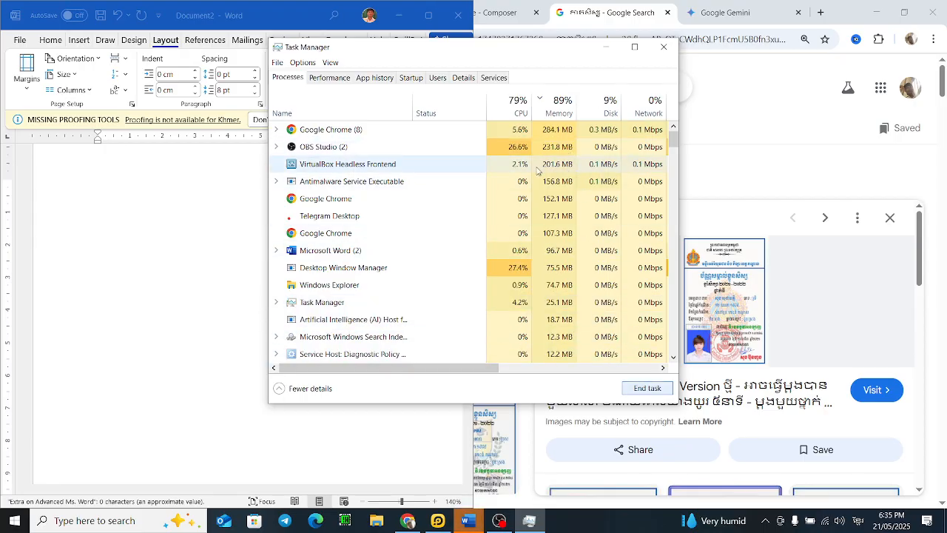
left_click(541, 201)
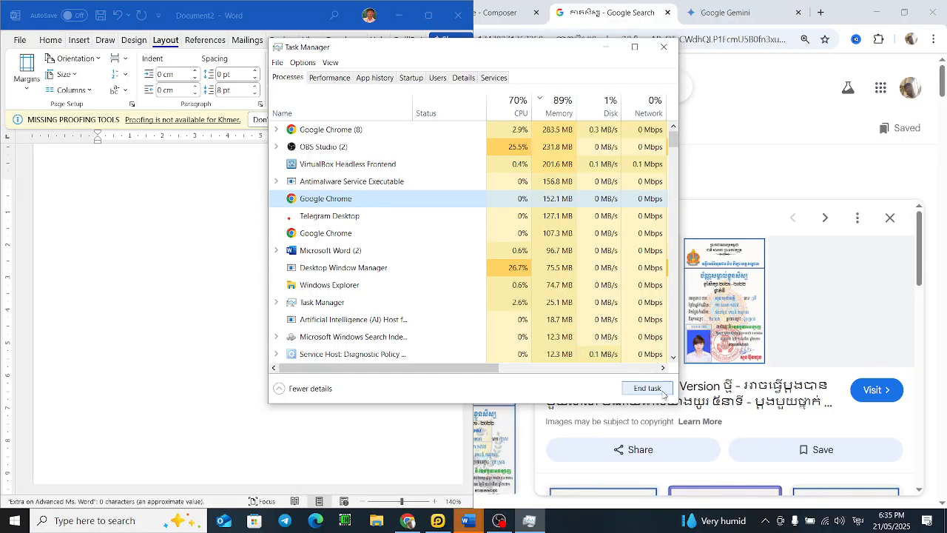
left_click(589, 129)
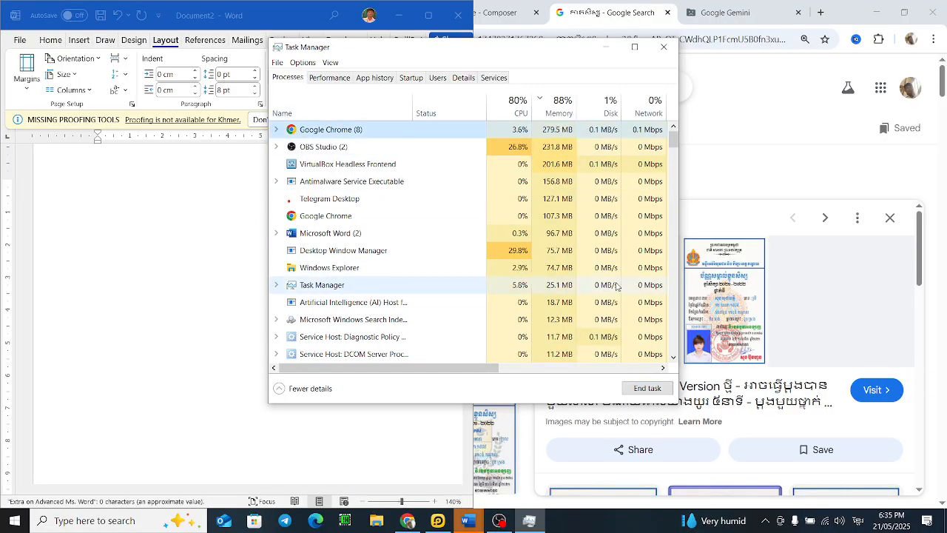
left_click(647, 388)
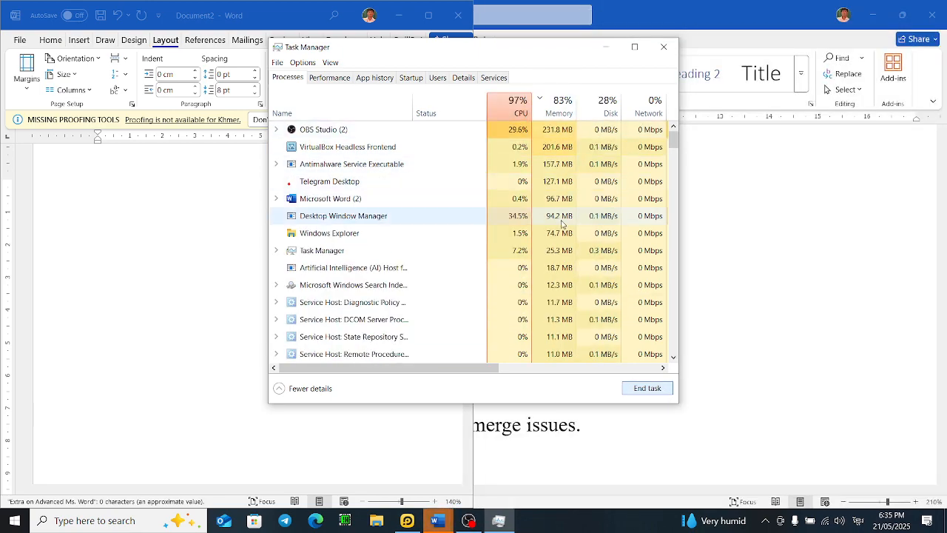
Step: Close the 'Extra on Advanced Ms. Word' document without saving it
left_click(561, 219)
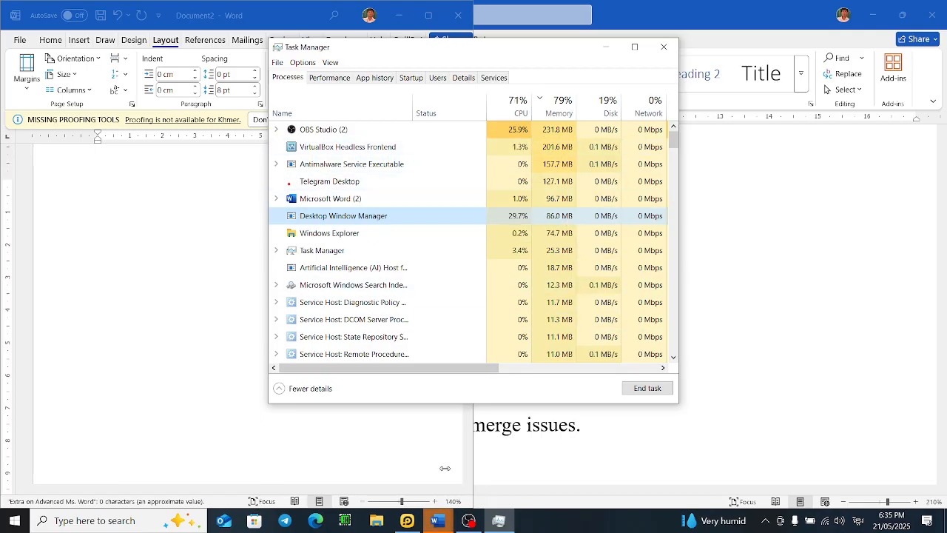
mouse_move(437, 520)
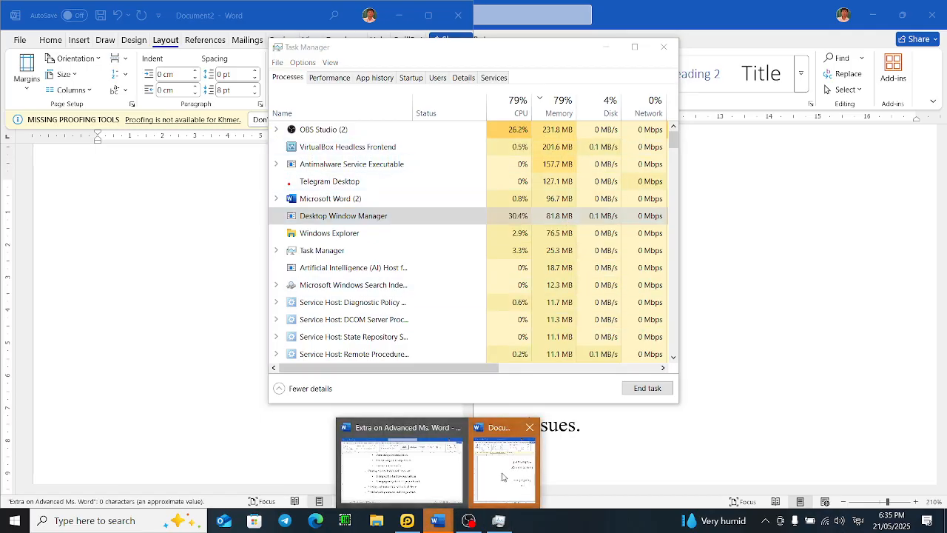
mouse_move(504, 475)
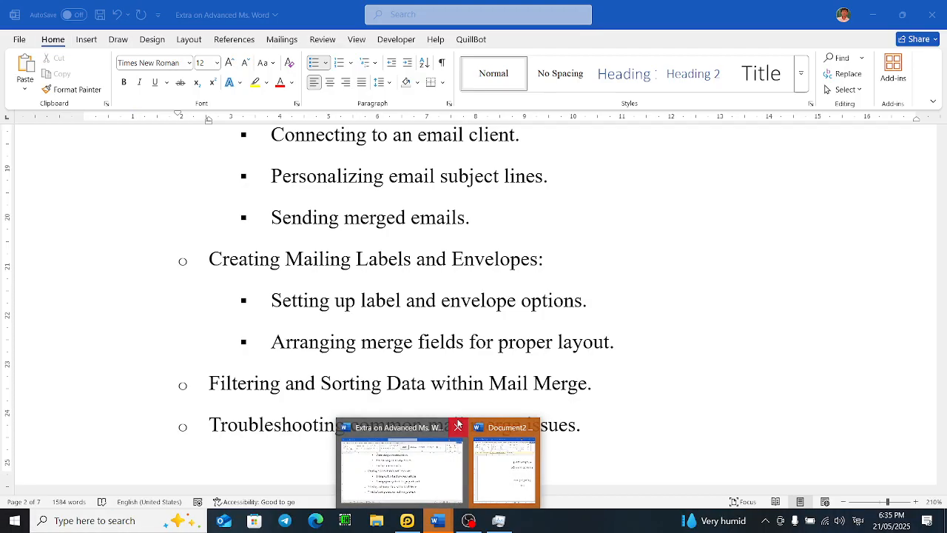
left_click(458, 427)
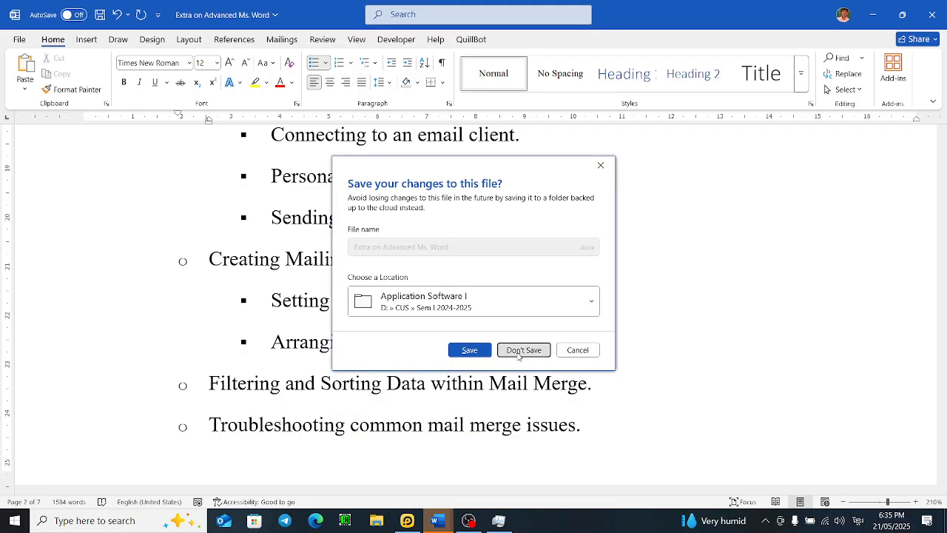
left_click(523, 350)
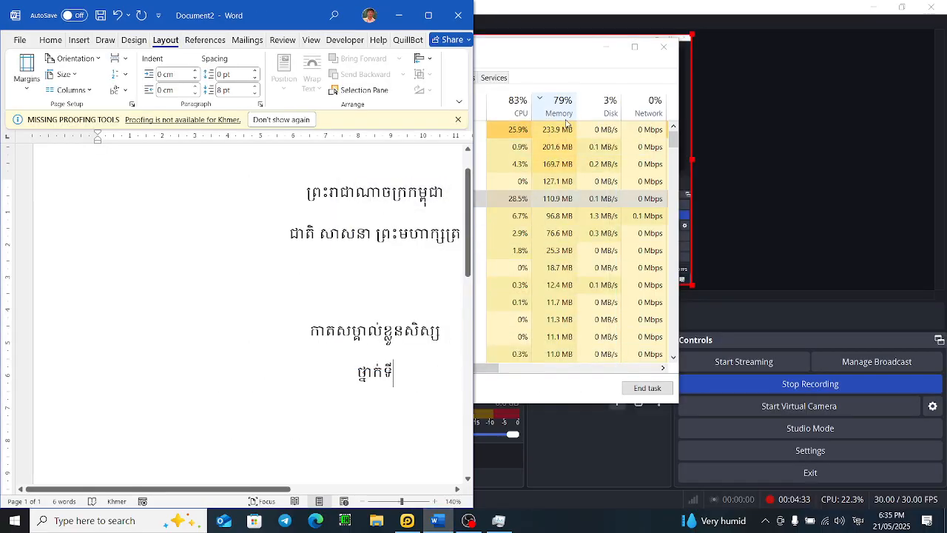
Step: Clear the screen beside the document by closing Task Manager and the other open windows
left_click(665, 48)
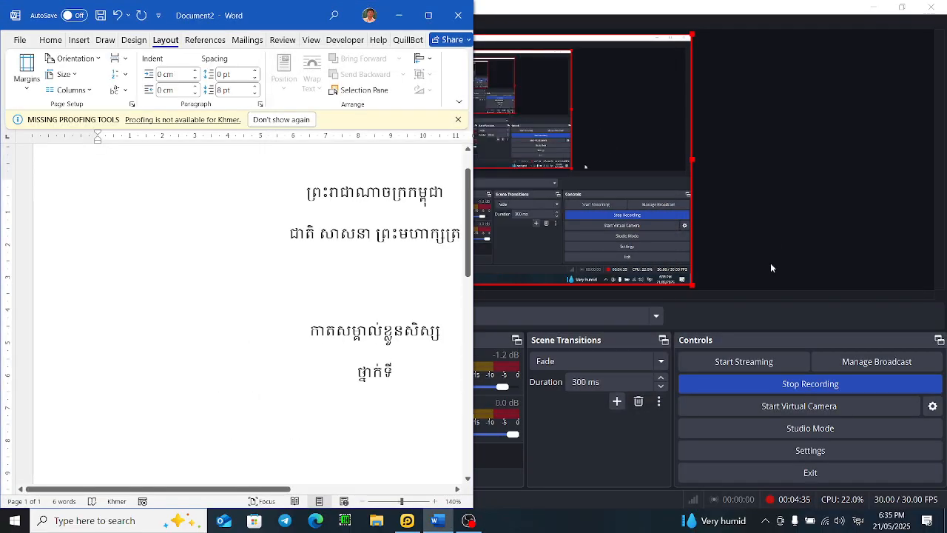
left_click(873, 7)
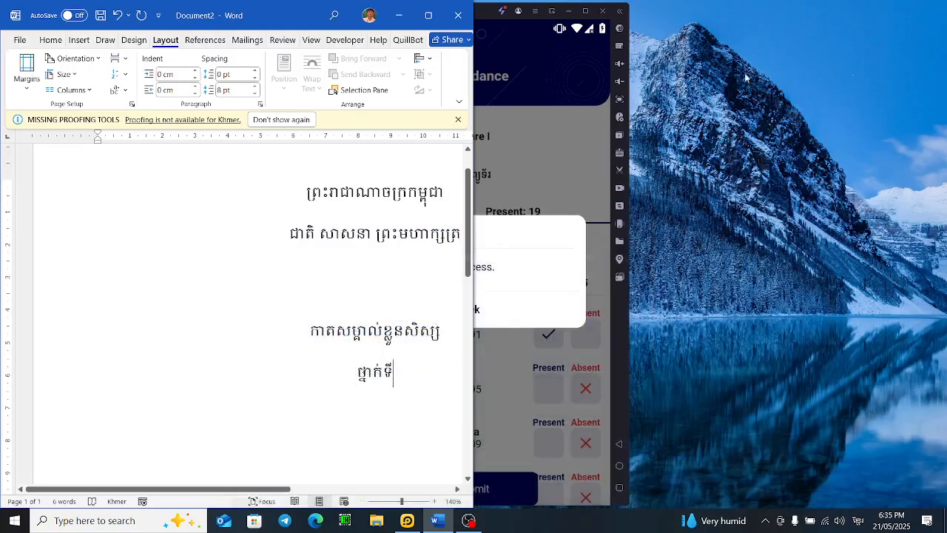
right_click(732, 100)
left_click(755, 136)
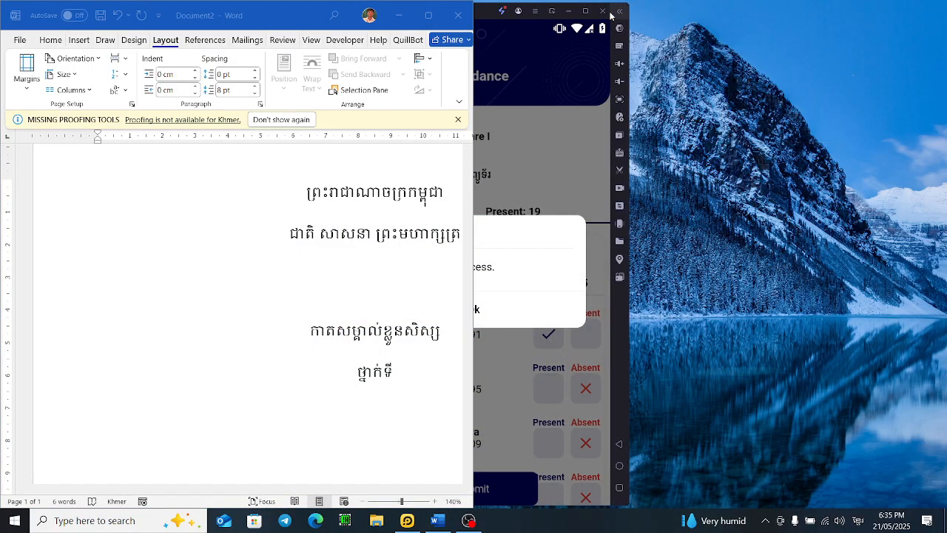
left_click(603, 11)
left_click(498, 270)
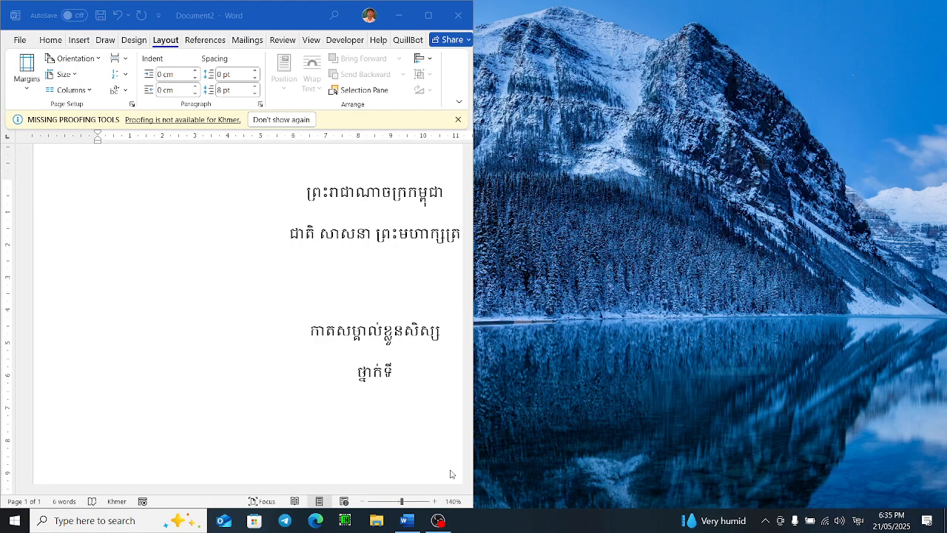
Step: Minimise Word and the file explorer, then open Chrome from the desktop shortcut
left_click(406, 520)
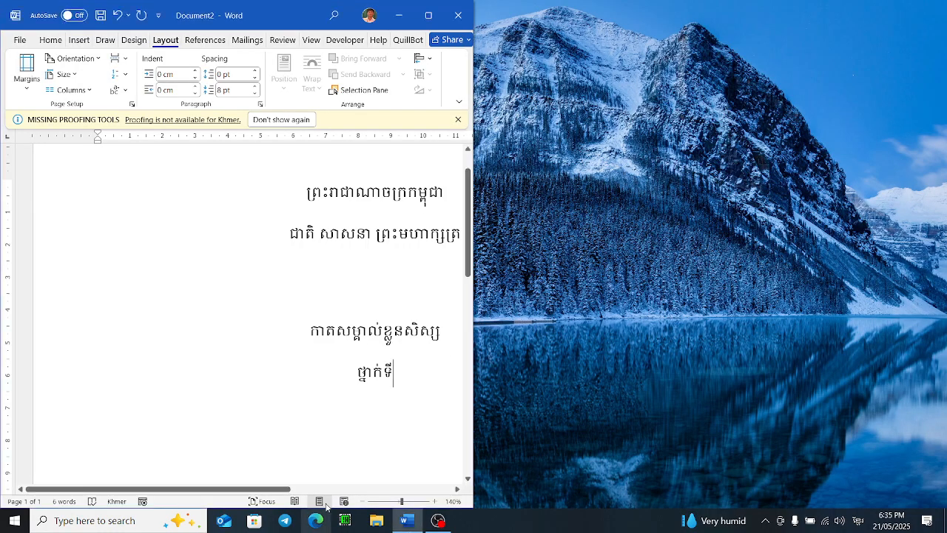
left_click(400, 15)
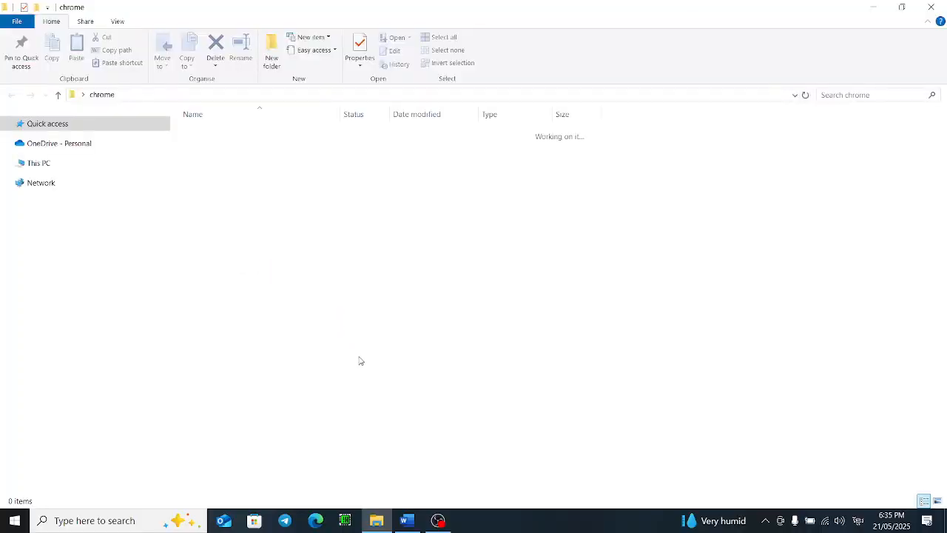
left_click(289, 134)
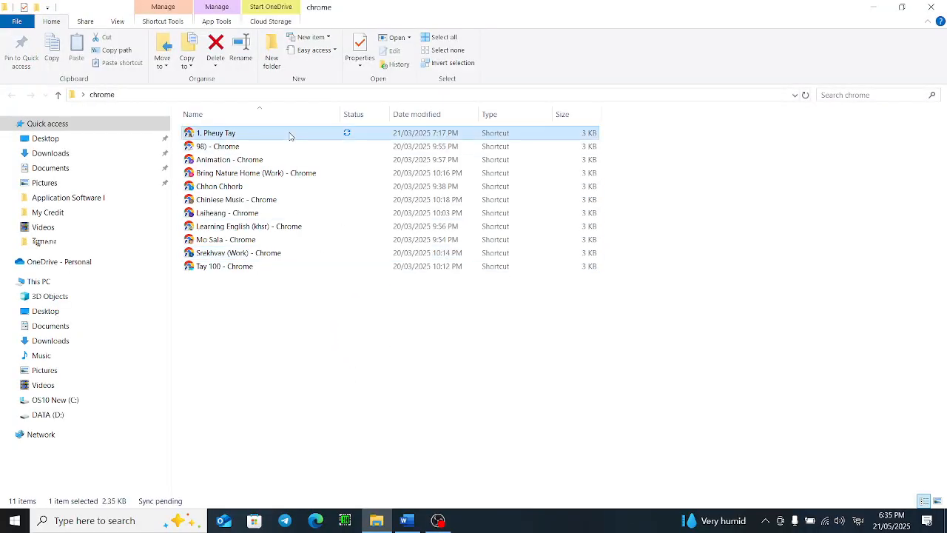
left_click(935, 5)
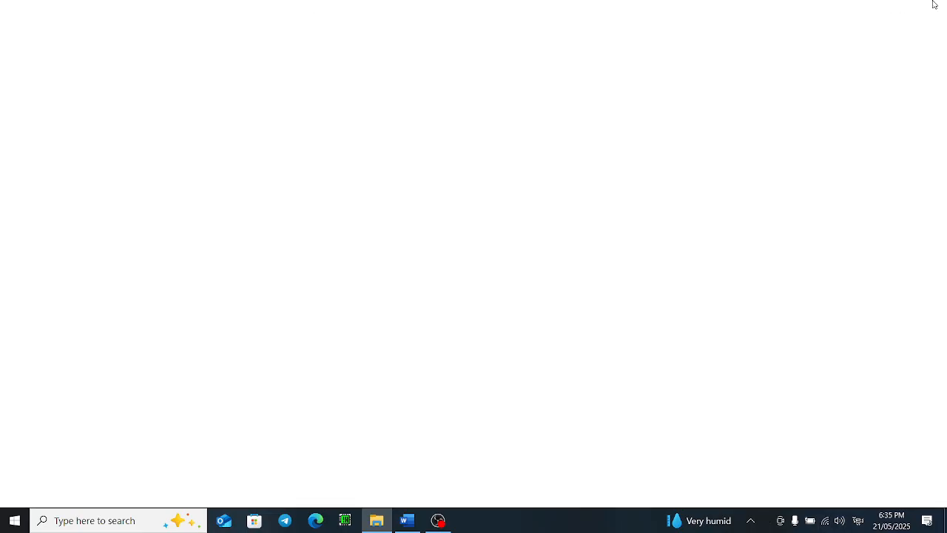
left_click(935, 5)
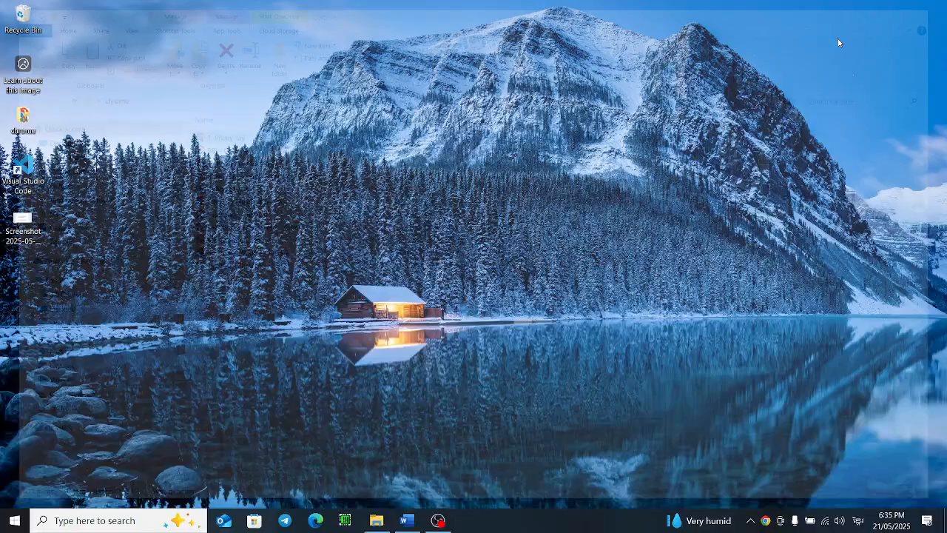
double_click(30, 122)
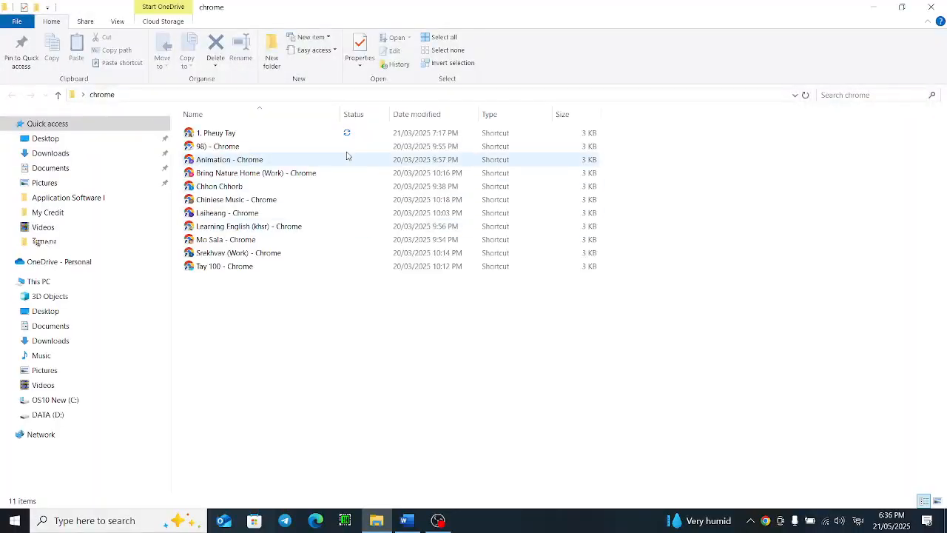
double_click(347, 134)
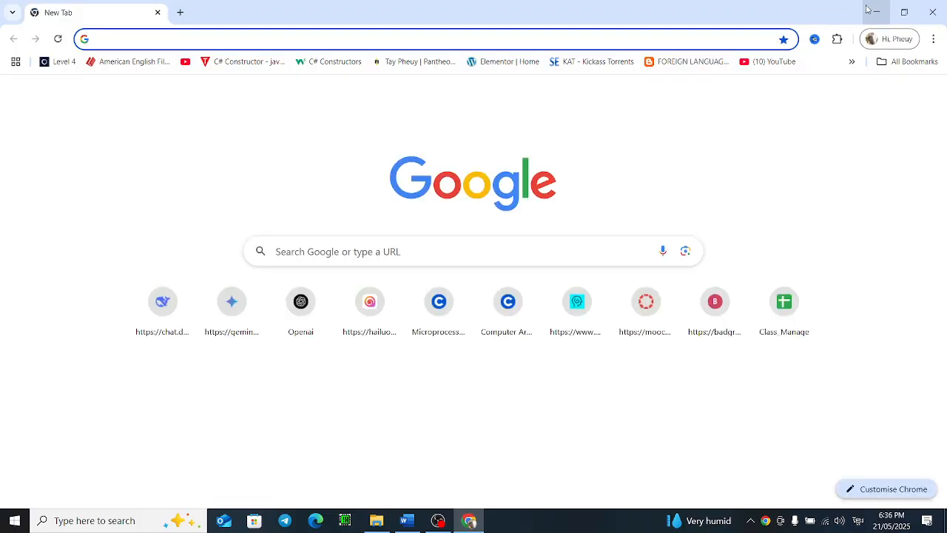
Step: Search Google for កាតសិស្ស and open the first student card image result
left_click(308, 40)
type("កា")
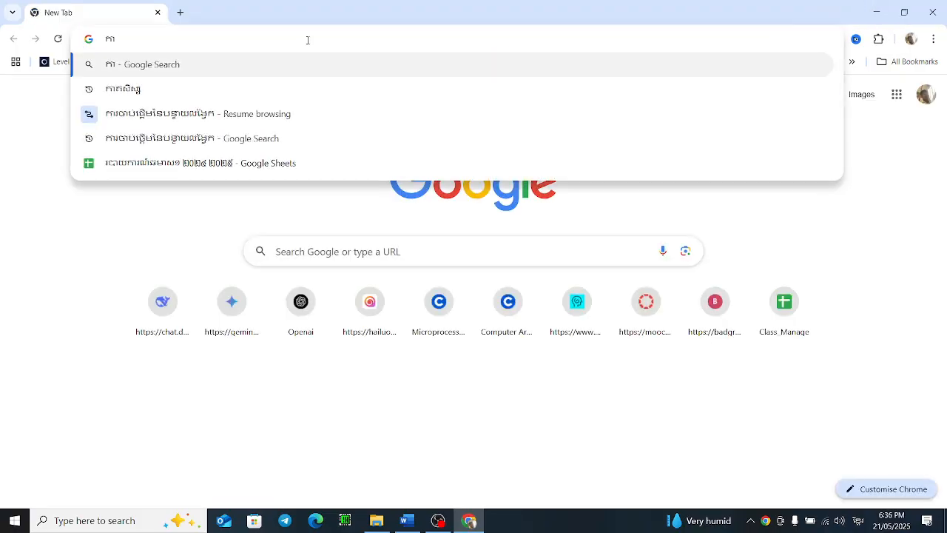
left_click(302, 92)
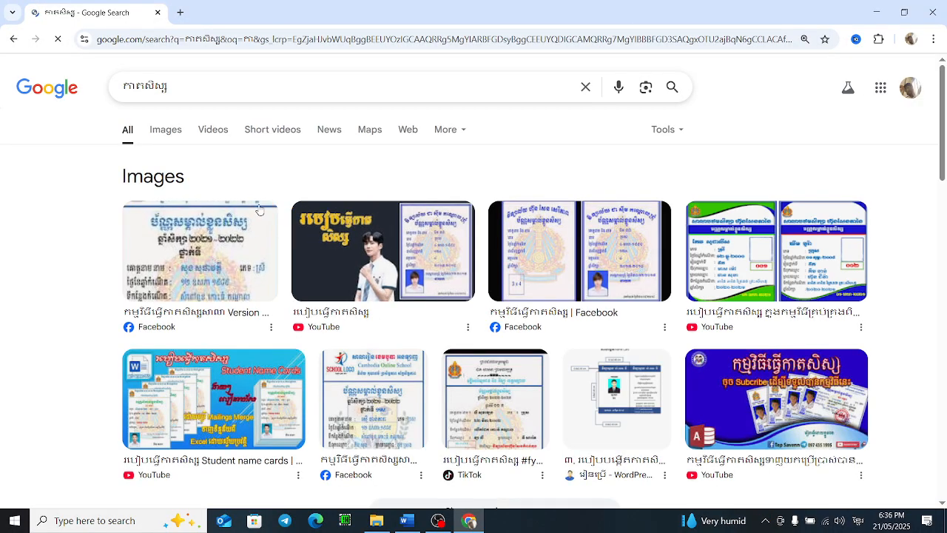
left_click(227, 252)
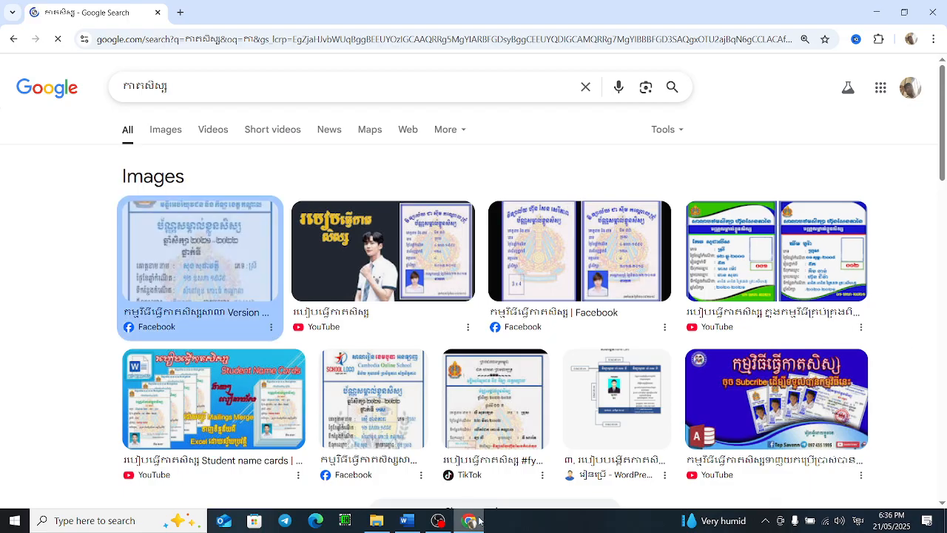
Step: Switch back to the Word document and maximise its window
left_click(406, 520)
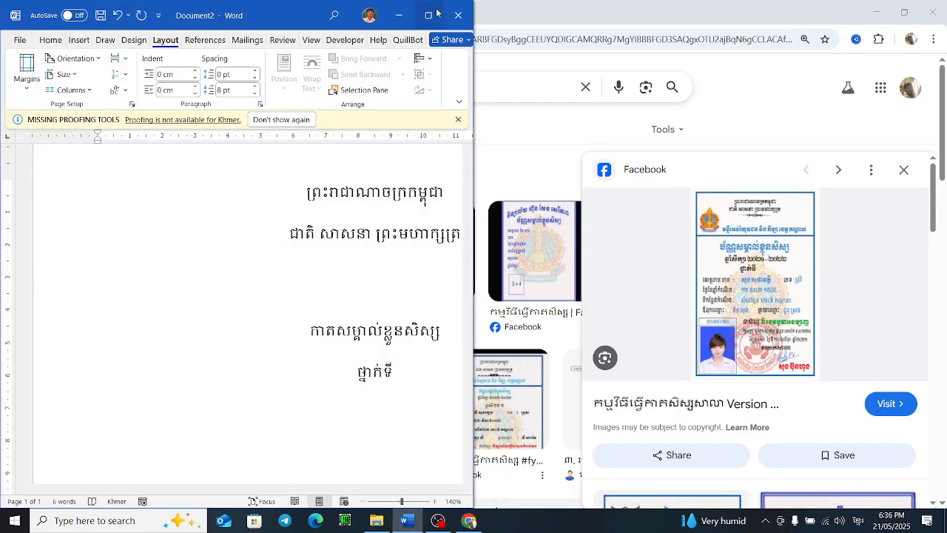
left_click_drag(428, 6, 435, 9)
left_click(435, 9)
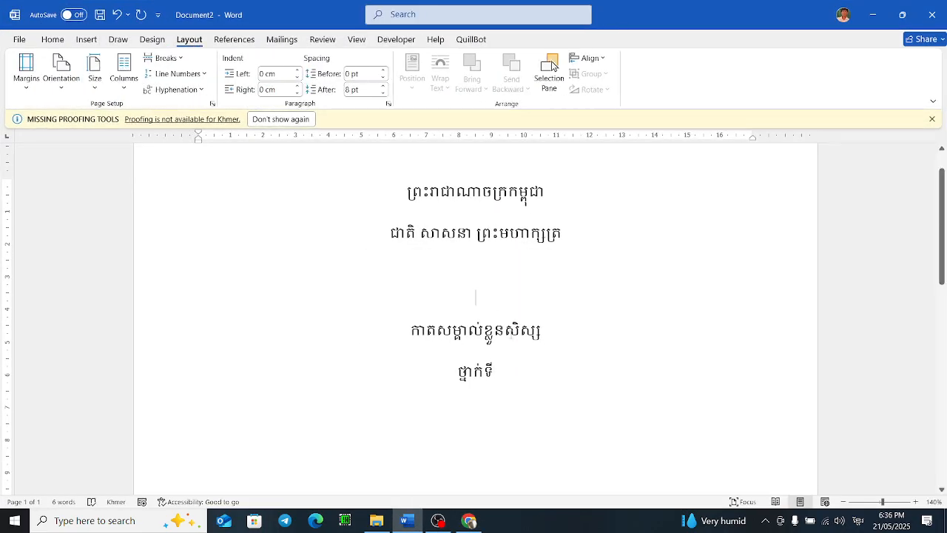
Step: Add a new line reading ឆ្នាំសិក្សា ២០២៤-២០២៥ below the card title កាតសម្គាល់ខ្លួនសិស្ស
left_click(503, 358)
left_click(509, 367)
left_click(541, 332)
key("Return")
type("ឆ្នាំ")
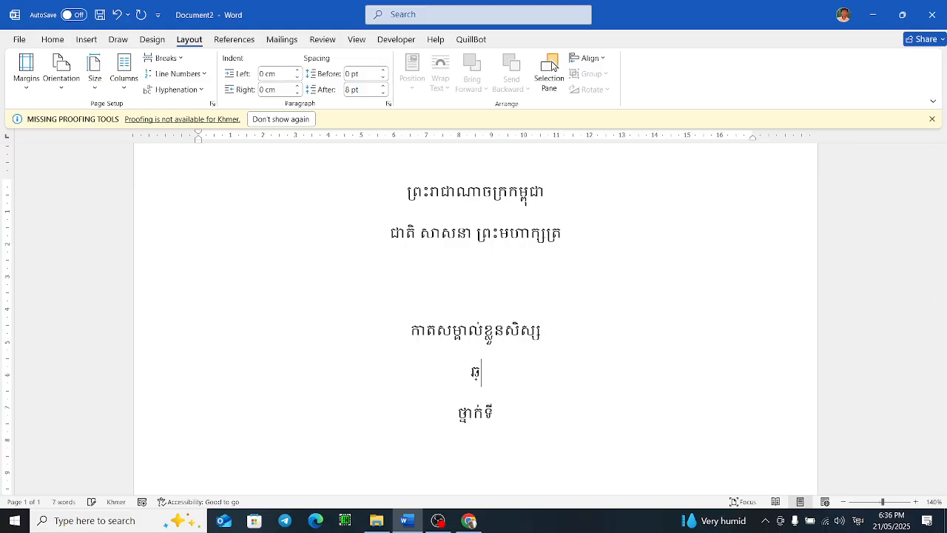
type("សិសក្សា")
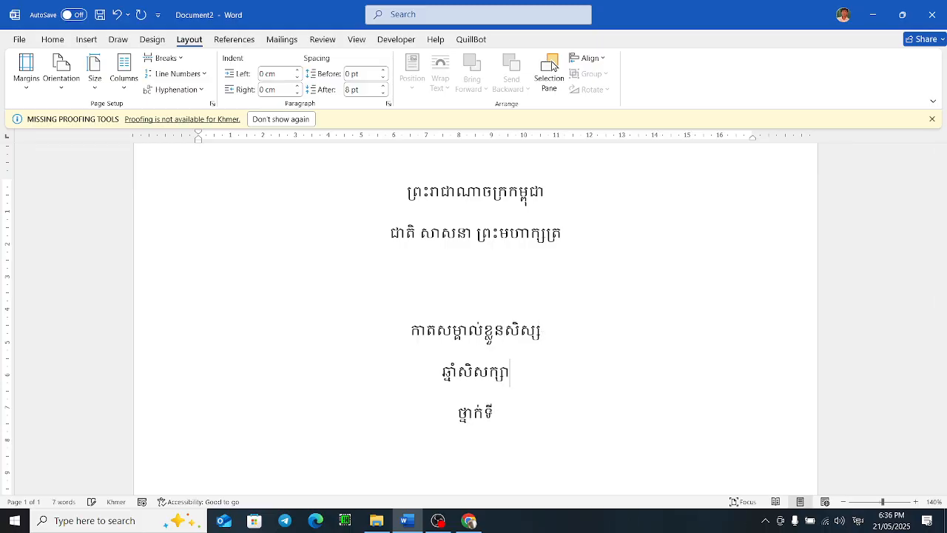
key("BackSpace")
key("BackSpace")
key("BackSpace")
key("BackSpace")
key("BackSpace")
type("ក្")
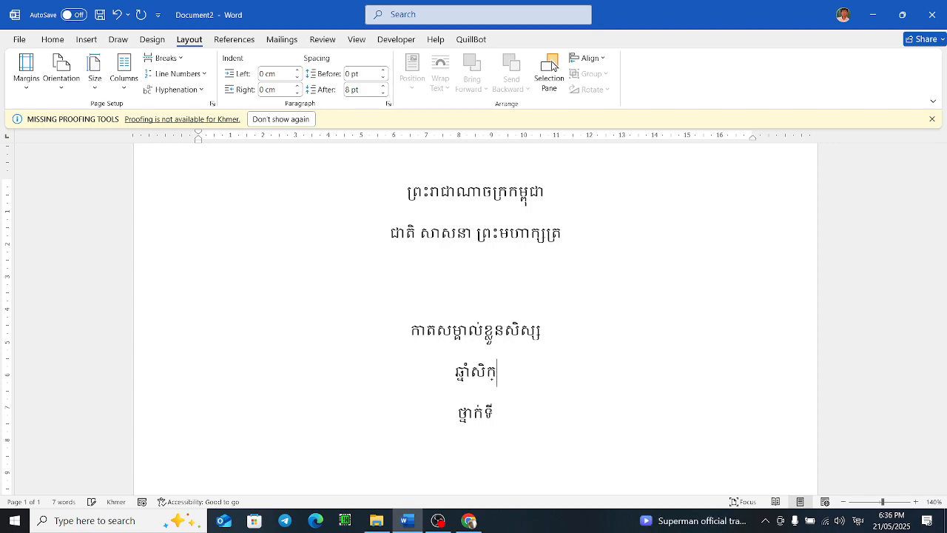
type("សា ២០២៤")
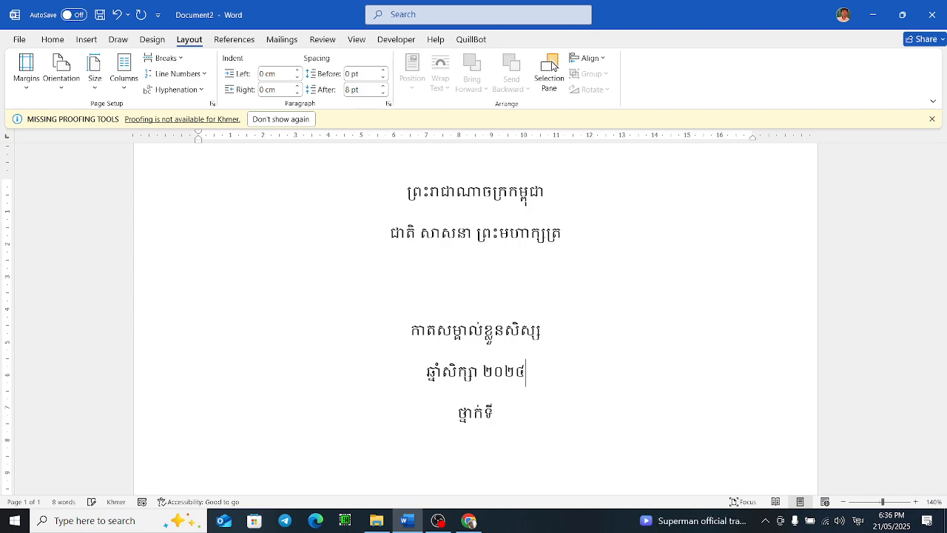
key("alt+shift")
type("-")
key("alt+shift")
type("២០២៥")
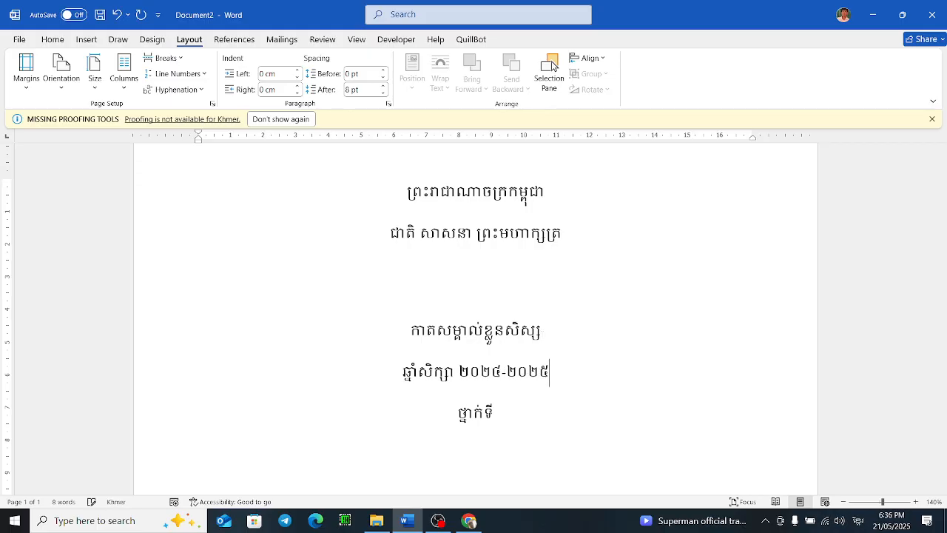
Step: Select all the text and remove the space after paragraphs
key("ctrl+a")
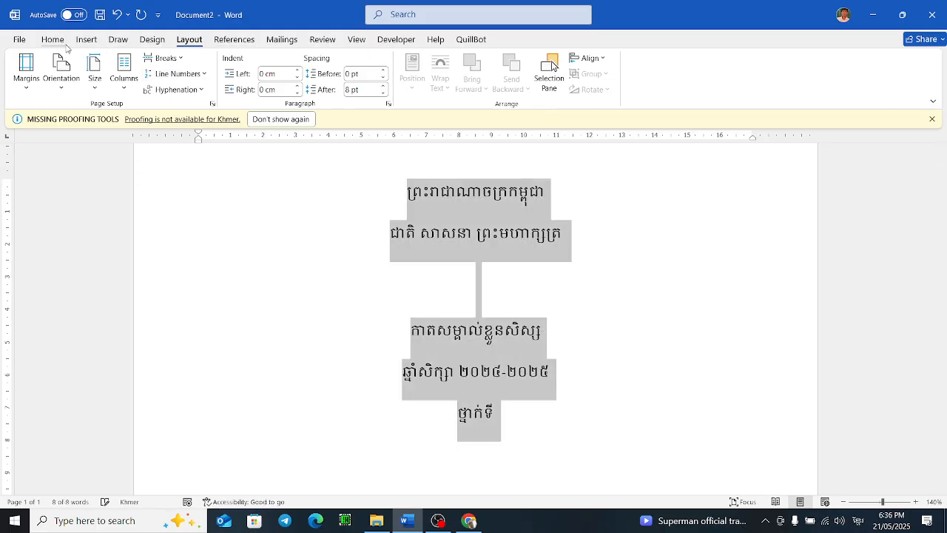
left_click(46, 40)
left_click(389, 83)
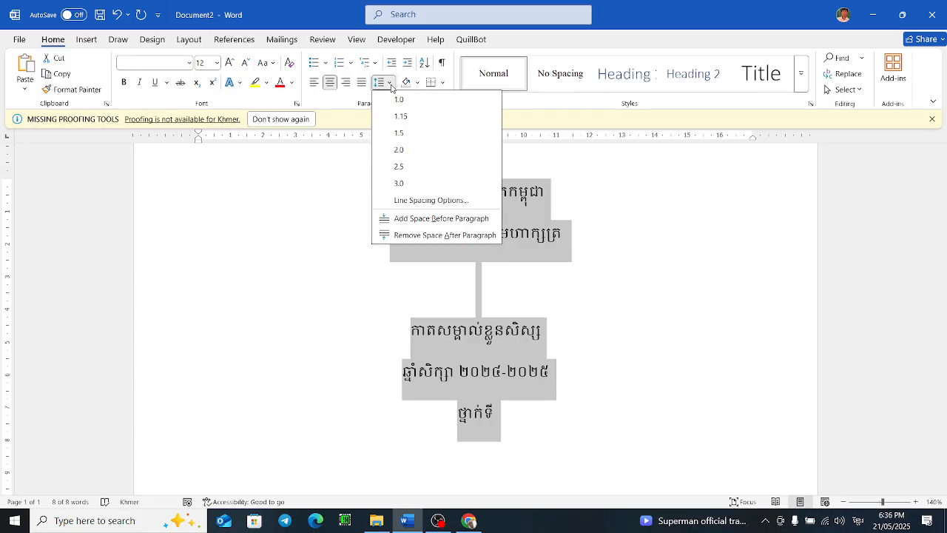
left_click(407, 235)
Step: Type 3 on the blank line below the motto and set it in the Tacteing font to make an ornament
left_click(477, 263)
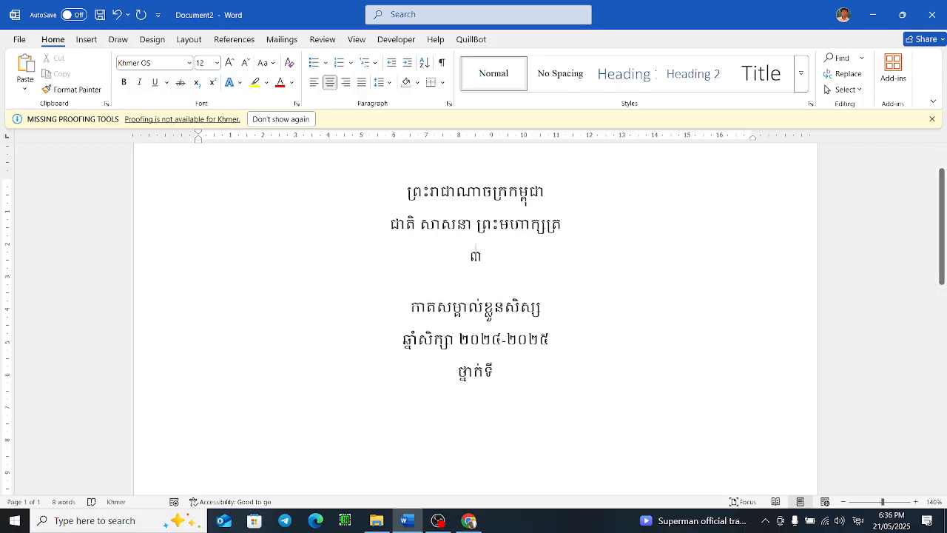
type("ត")
key("BackSpace")
key("alt+shift")
type("3")
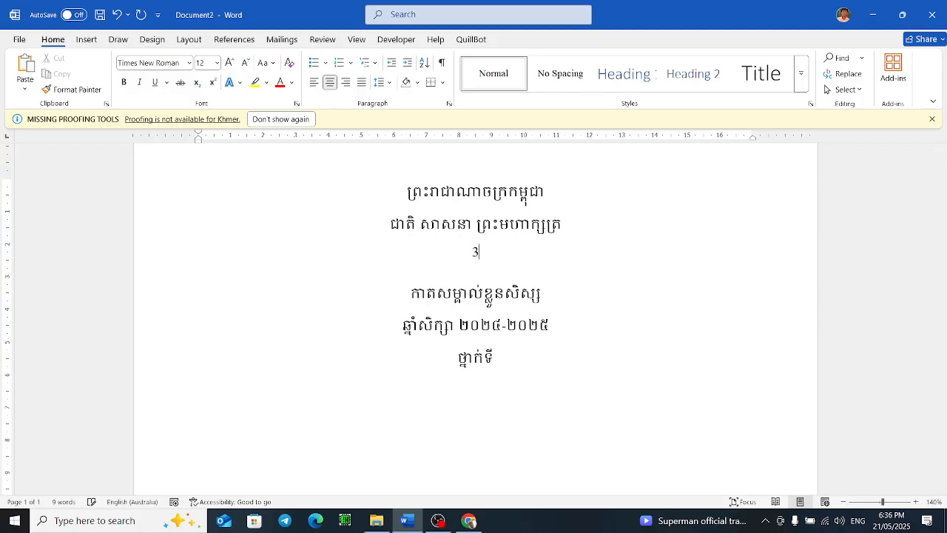
left_click_drag(488, 259, 437, 260)
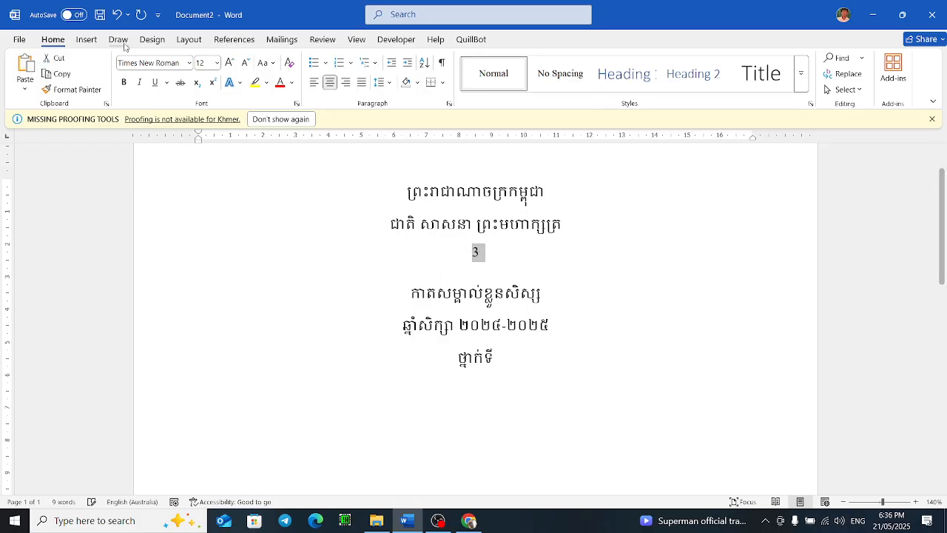
left_click(155, 62)
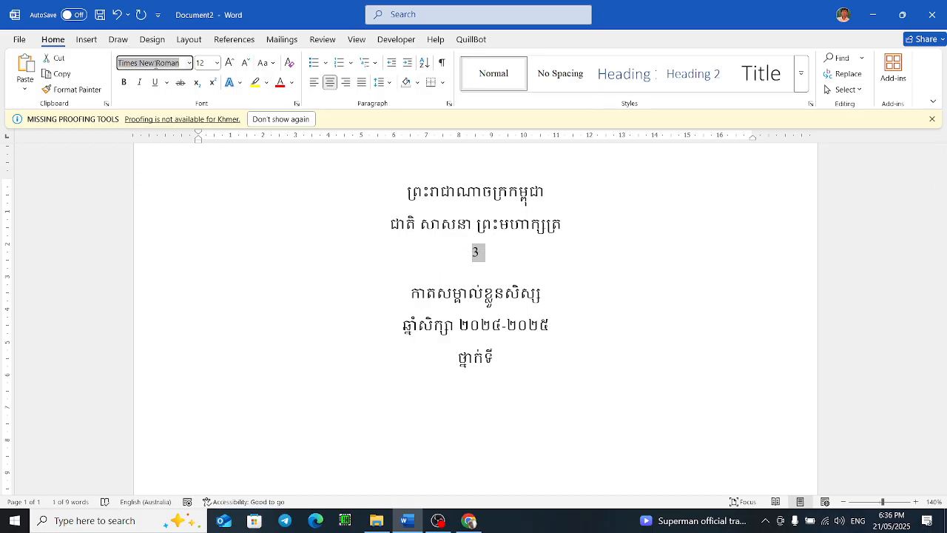
type("Tacteing")
key("Return")
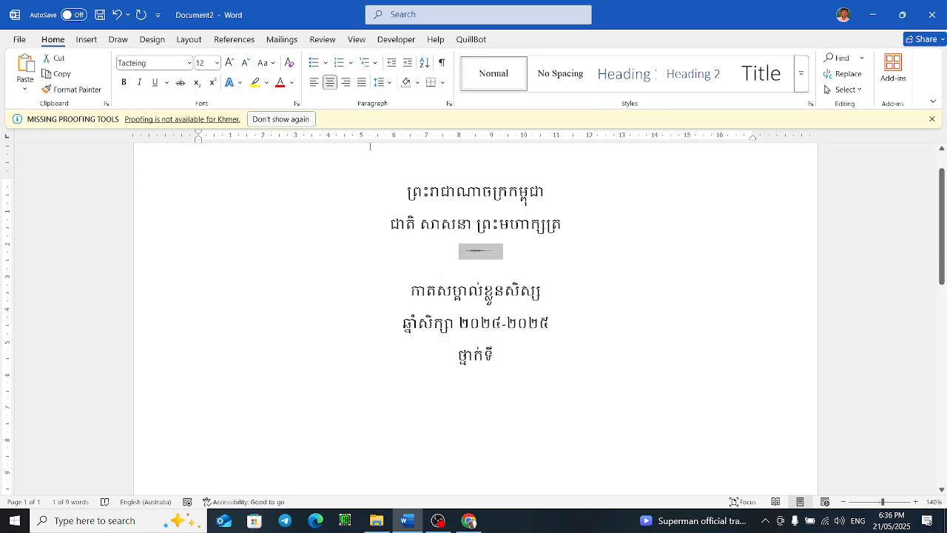
Step: Enlarge the ornament divider to 24 pt
key("ctrl+shift+period")
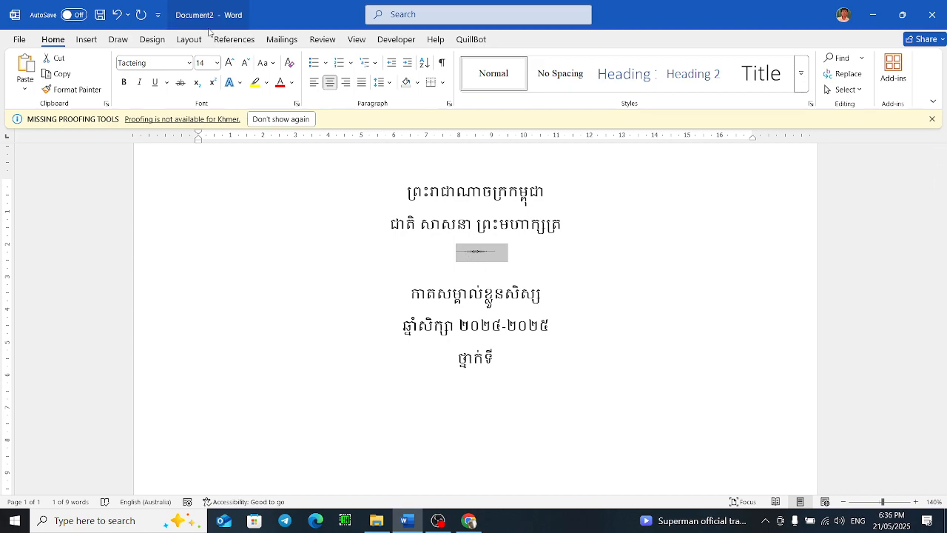
left_click(228, 65)
left_click(229, 65)
left_click(228, 65)
left_click(228, 65)
left_click(229, 65)
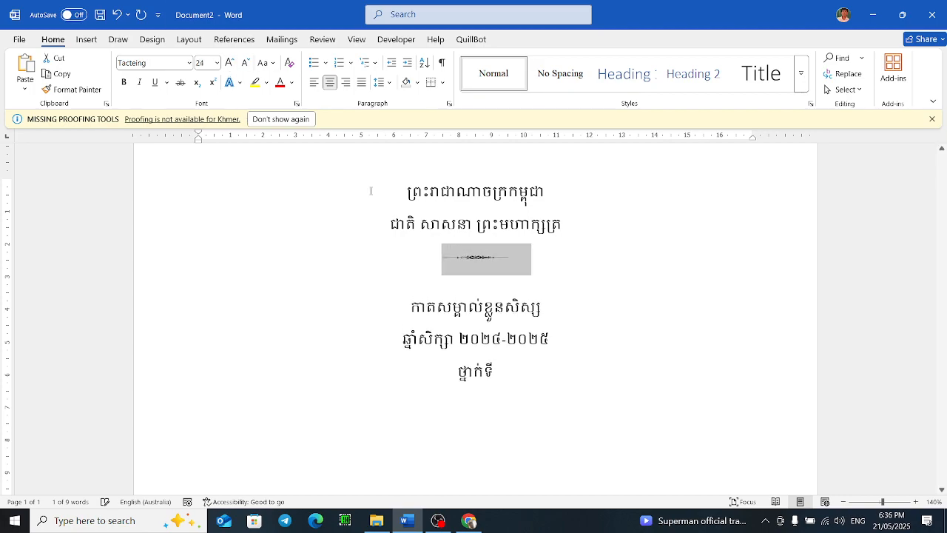
Step: Set the two heading lines of the kingdom motto to the Khmer OS Muol Light font
left_click(578, 235)
left_click_drag(572, 220, 338, 173)
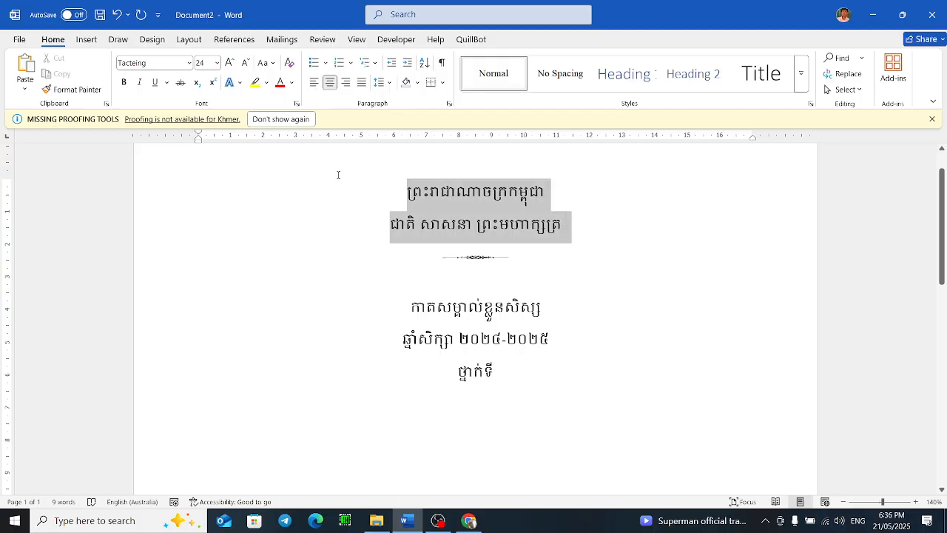
left_click(154, 61)
key("Return")
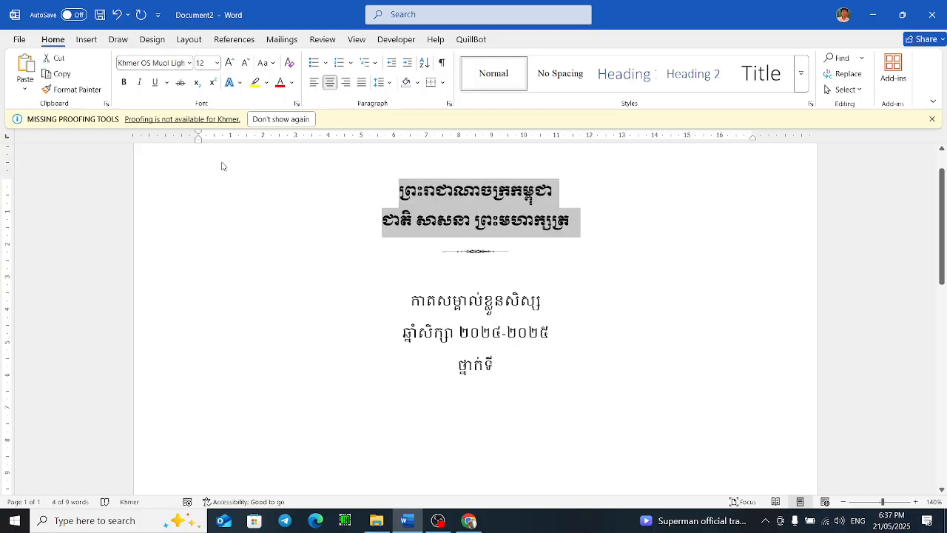
Step: Format the card title កាតសម្គាល់ខ្លួនសិស្ស in red Khmer OS Muol Light at 18 pt
left_click(430, 316)
left_click(562, 317, "shift")
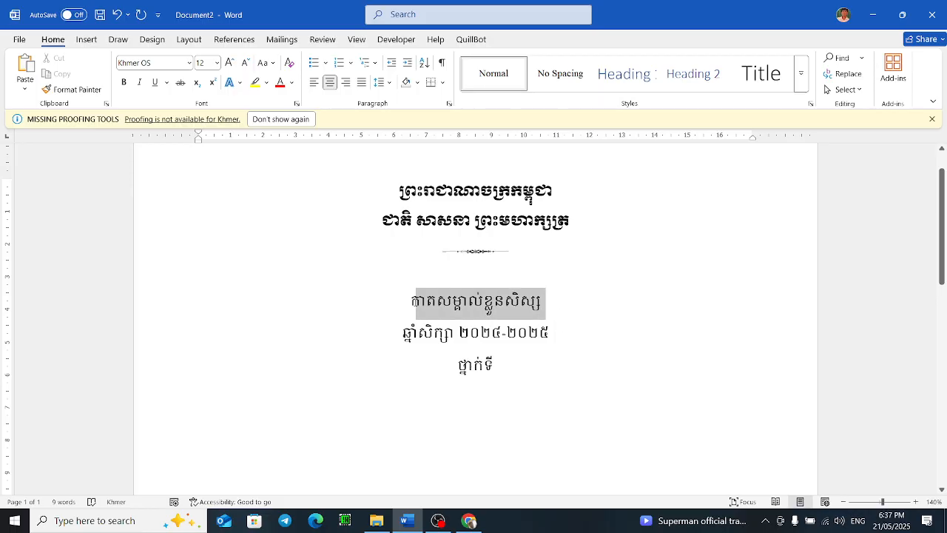
left_click(190, 63)
left_click(164, 182)
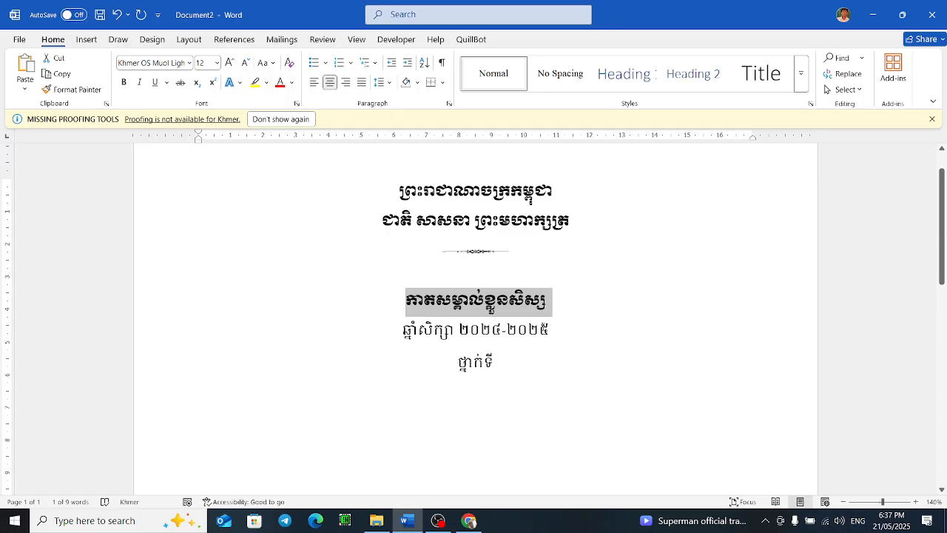
key("ctrl+shift+period")
key("ctrl+shift+period")
key("ctrl+shift+period")
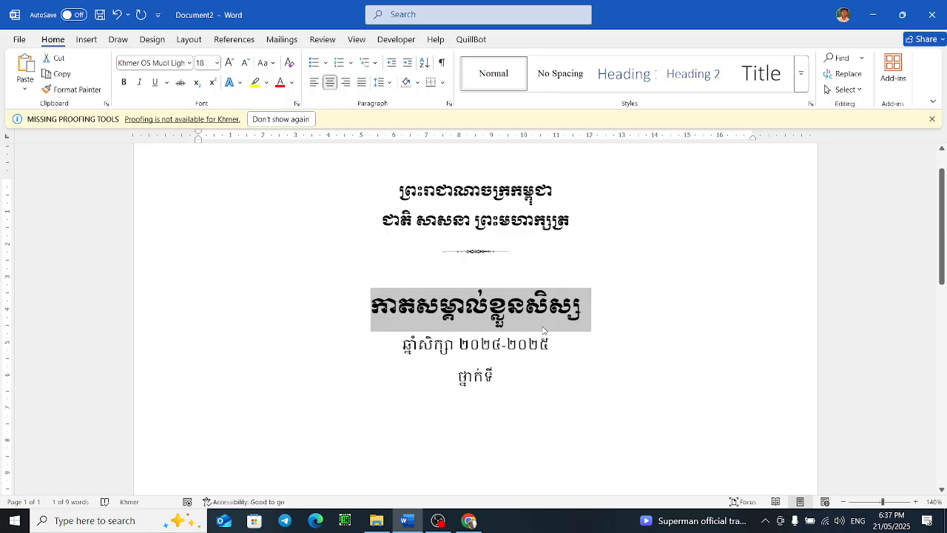
left_click(280, 82)
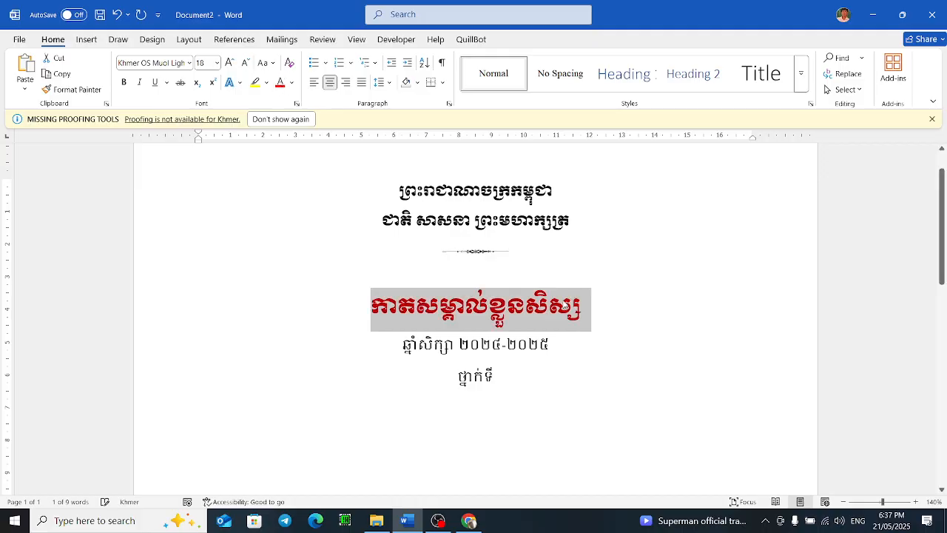
Step: Add a dotted blank after ថ្នាក់ទី for the class number
left_click(518, 368)
scroll(521, 362, "down", 5)
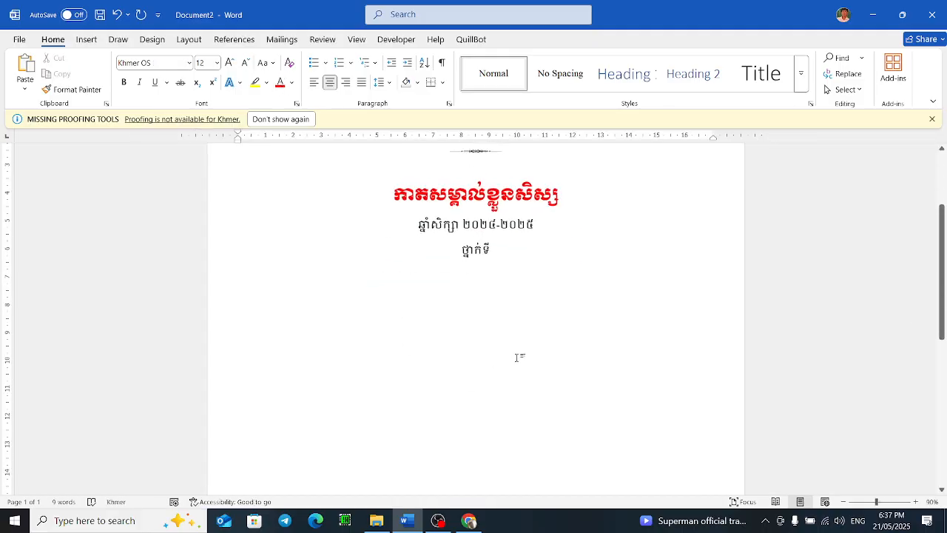
scroll(528, 247, "up", 1)
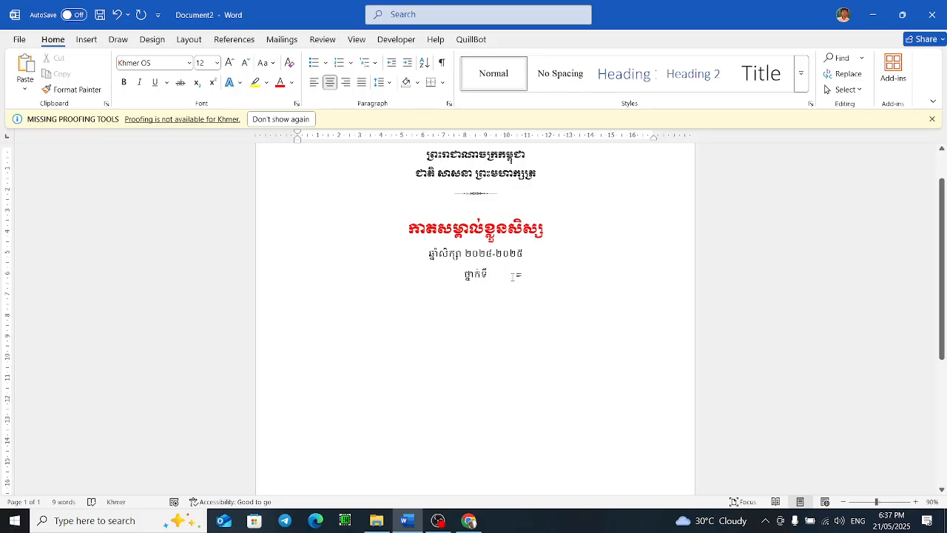
key("Down")
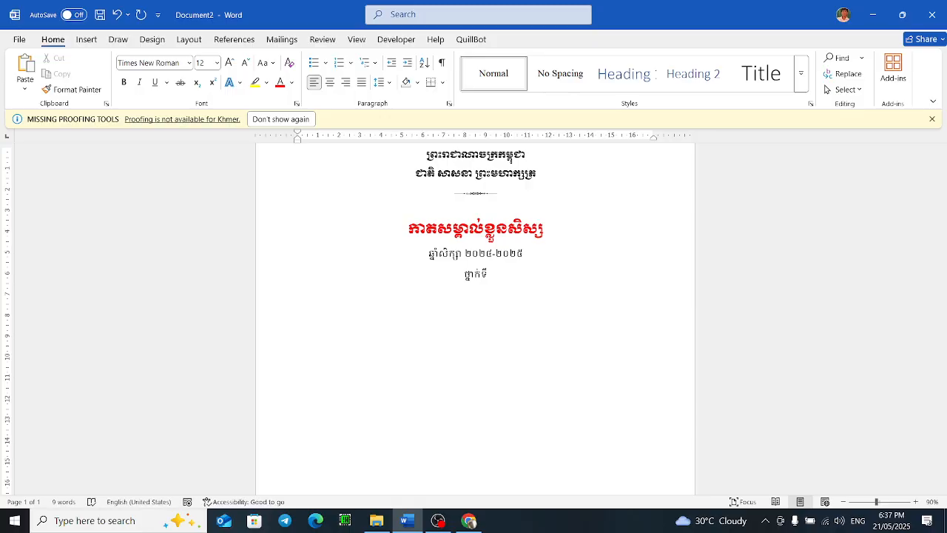
left_click(503, 275)
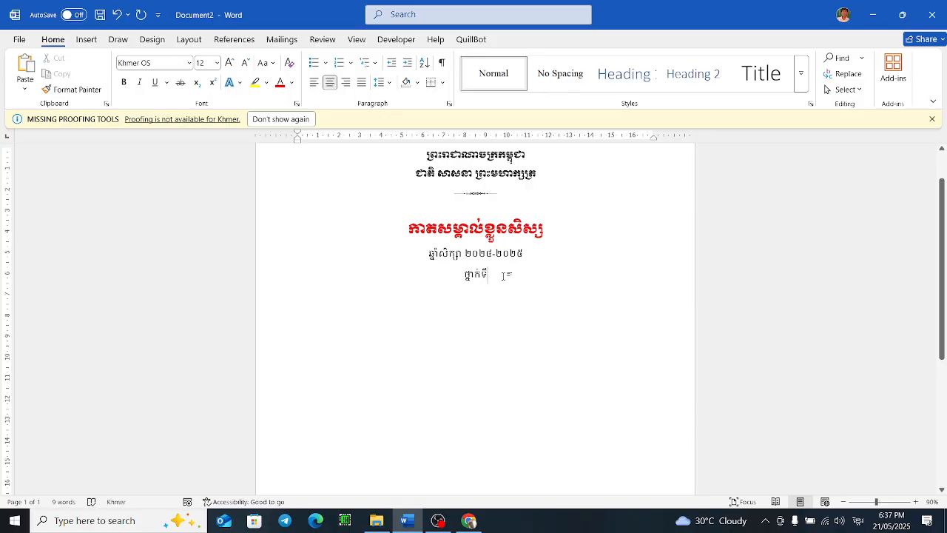
type("៩")
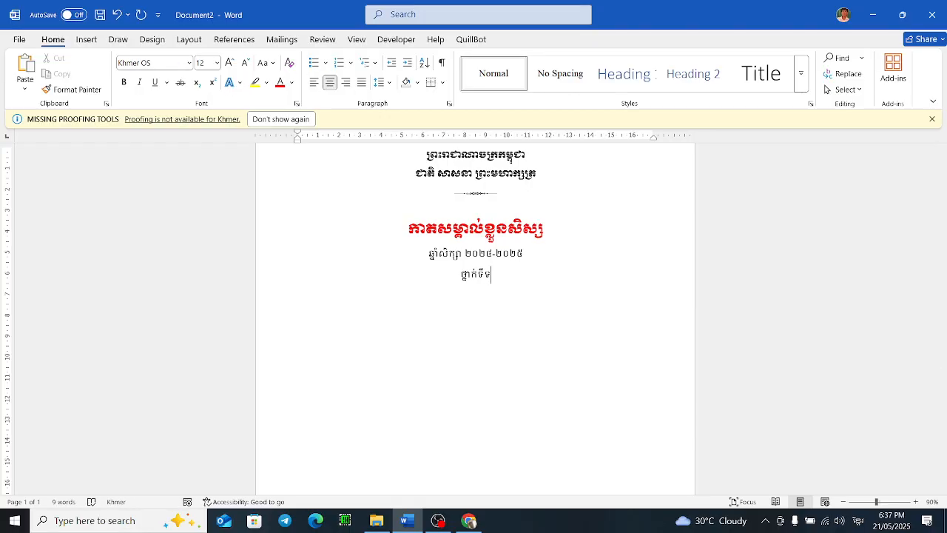
key("BackSpace")
type("................")
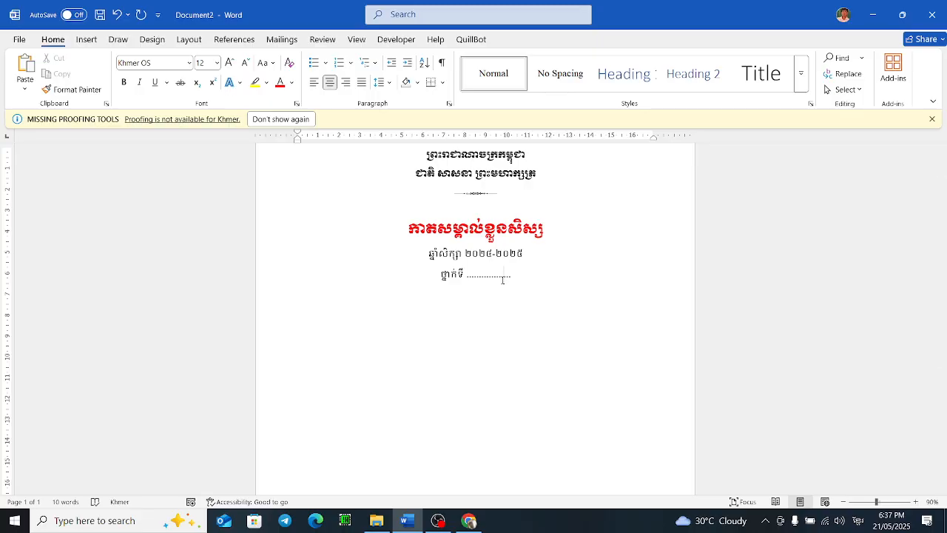
Step: Type the field labels នាមត្រកូល នាមខ្លួន ៖ and ភេទ ៖ on two new left-aligned lines below
left_click(323, 304)
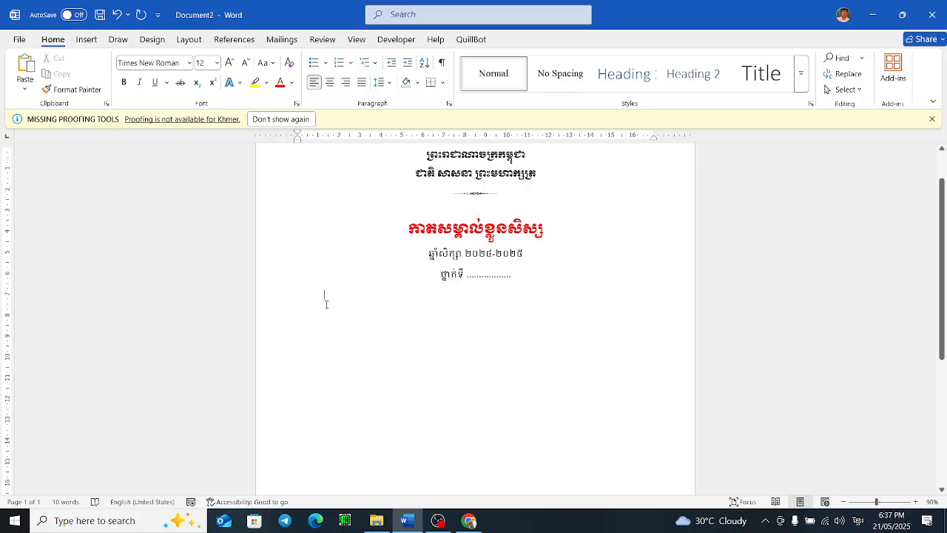
type("នាម ត")
key("BackSpace")
key("BackSpace")
type("ត្រកូល នាម")
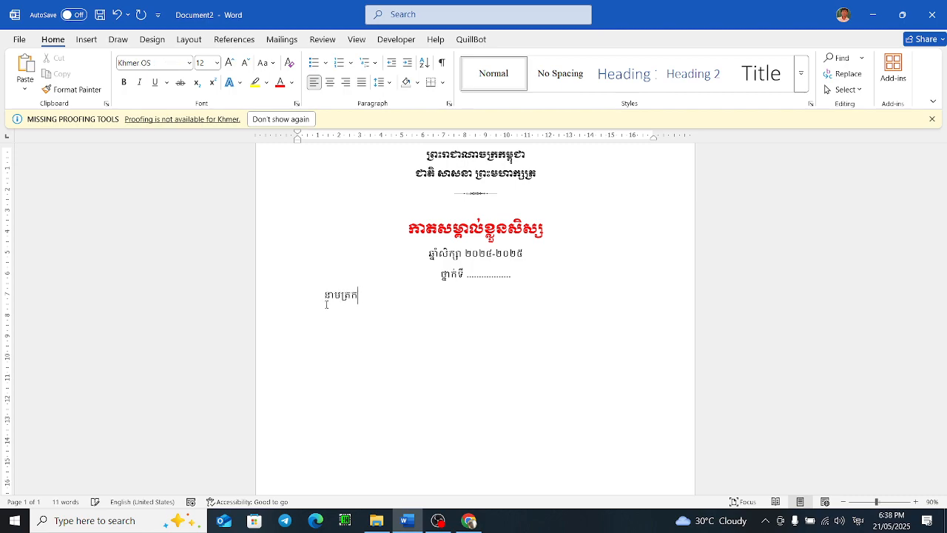
type("ខ្លួន ៖")
key("Return")
type("ភេទ")
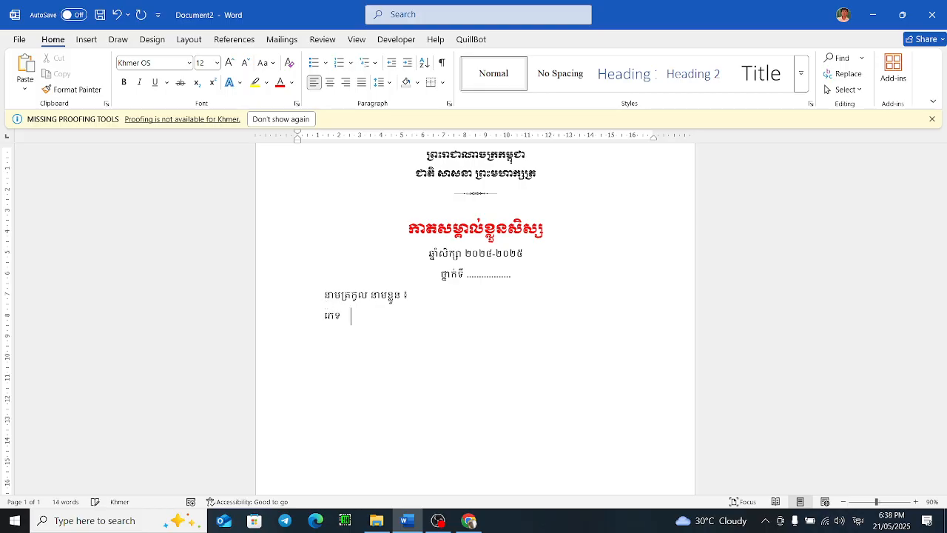
key("Tab")
key("Tab")
type("៖")
Step: Compare the layout with the sample student card image in the browser
left_click(425, 324)
left_click(469, 520)
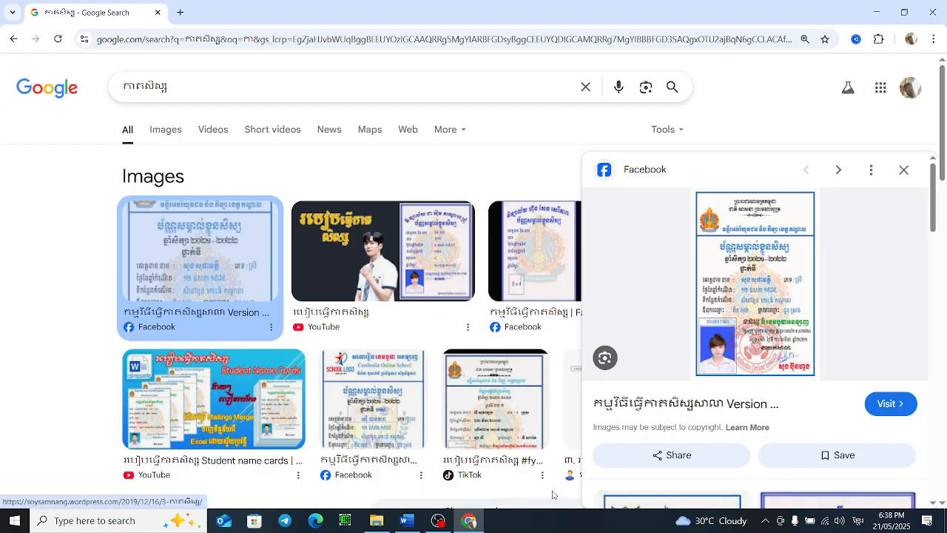
left_click(409, 521)
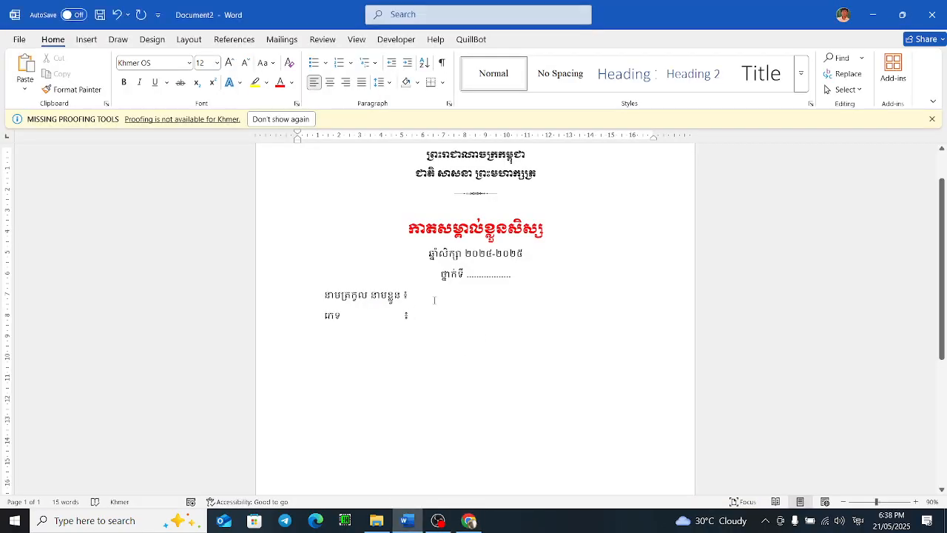
Step: Move the ភេទ ៖ label onto the name line, spaced to the right with tabs
left_click(306, 316)
key("BackSpace")
key("Tab")
key("Tab")
key("Tab")
key("Tab")
key("Tab")
key("Right")
key("Right")
key("Right")
key("Right")
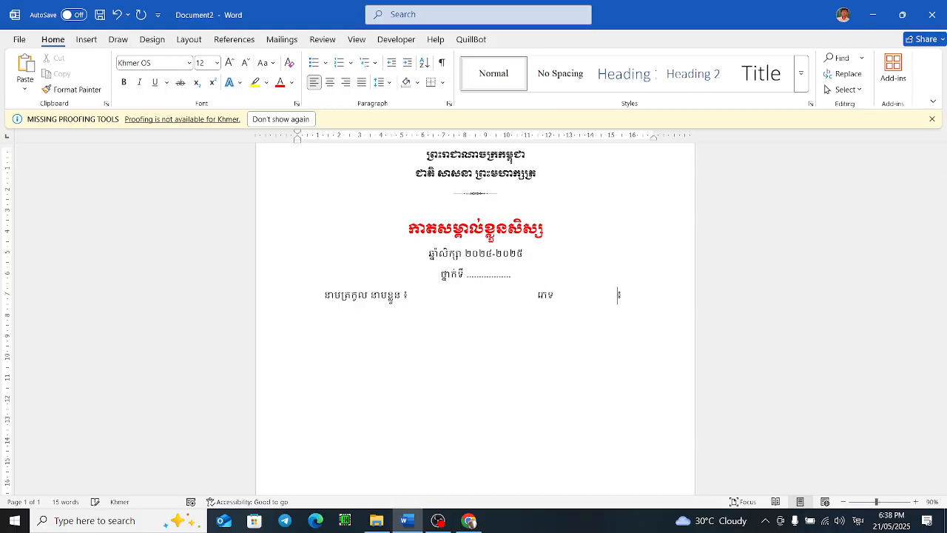
key("BackSpace")
key("BackSpace")
key("BackSpace")
Step: Add the label ថ្ងៃខែឆ្នាំកំណើត ៖ on a new line, aligning the colon with a tab
key("Down")
key("Tab")
key("Tab")
key("BackSpace")
type("ថ្ងៃ")
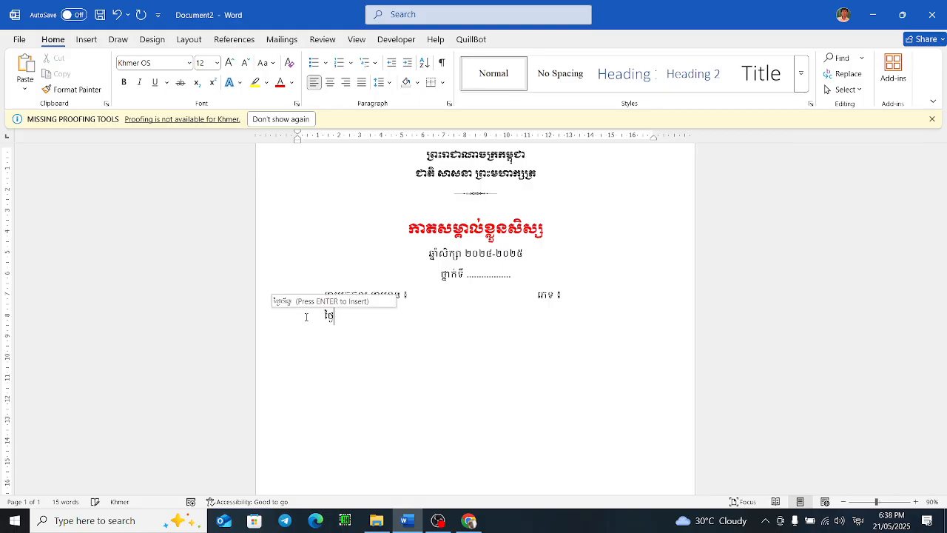
type("ខែឆ្នាំ")
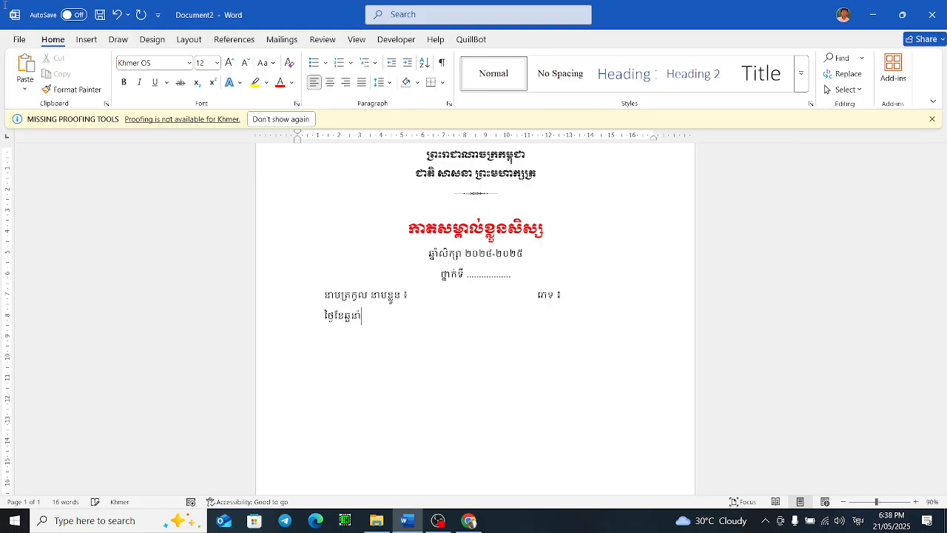
key("BackSpace")
key("BackSpace")
key("BackSpace")
type("ាំកំណើត៖")
key("Tab")
Step: Copy the birth date line and paste it as a new aligned line below
key("Right")
key("shift+Left")
key("shift+Left")
key("shift+Left")
key("shift+Left")
key("shift+Left")
key("shift+Left")
key("shift+Left")
key("shift+Left")
key("shift+Left")
key("shift+Left")
key("shift+Left")
key("shift+Left")
key("shift+Right")
key("shift+Right")
key("shift+Right")
key("shift+Right")
key("shift+Right")
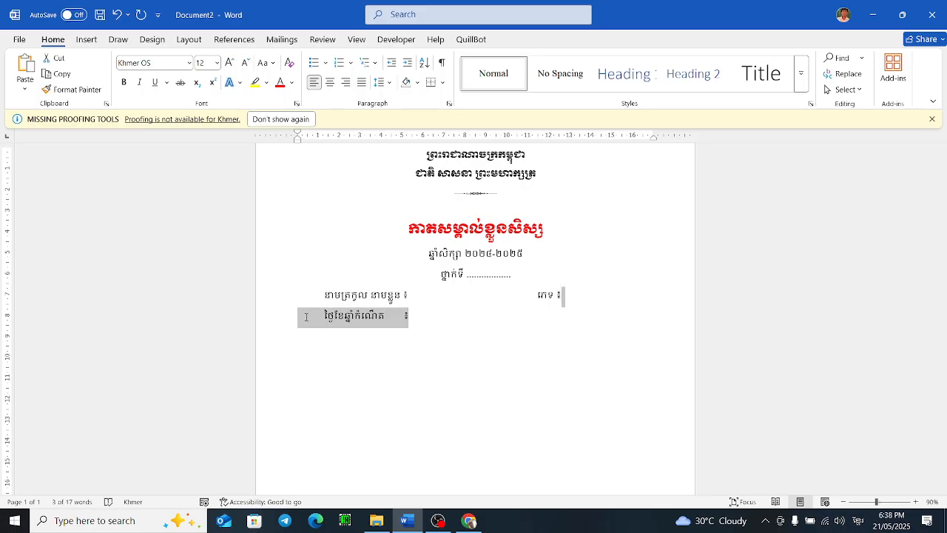
key("shift+Left")
key("ctrl+c")
key("ctrl+v")
key("ctrl+v")
key("Left")
key("Left")
key("ctrl+Left")
key("Right")
key("Right")
key("Right")
key("Return")
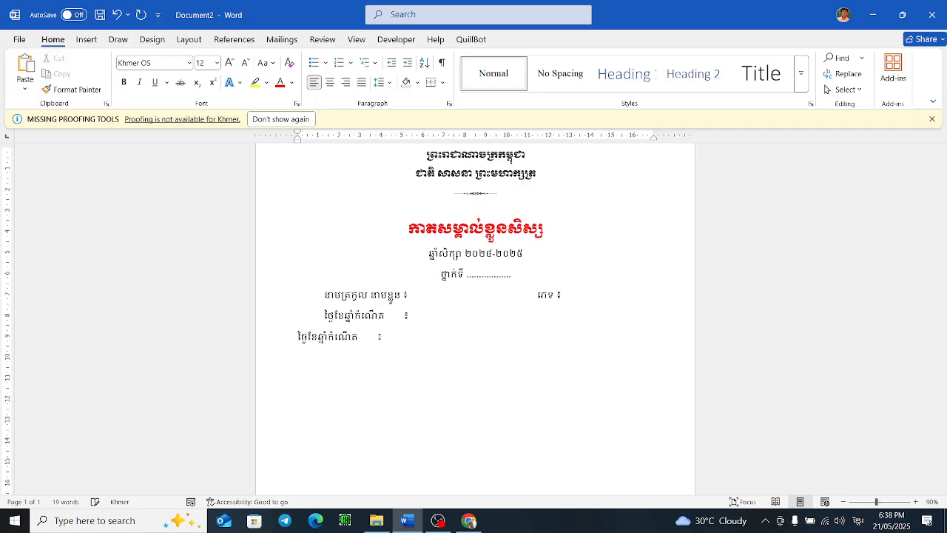
key("Tab")
Step: Rename the copied label to ទីកន្លែងកំណើត ៖
key("Right")
key("Right")
key("BackSpace")
key("BackSpace")
key("BackSpace")
key("BackSpace")
key("BackSpace")
key("BackSpace")
key("BackSpace")
key("BackSpace")
key("BackSpace")
key("BackSpace")
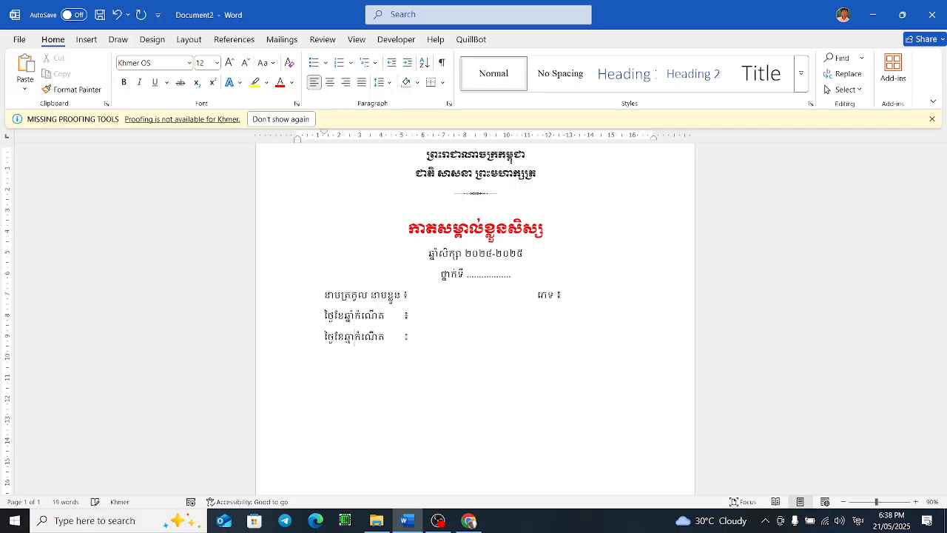
key("BackSpace")
type("ទីក្នល")
key("BackSpace")
key("BackSpace")
key("BackSpace")
type("ន្លែង")
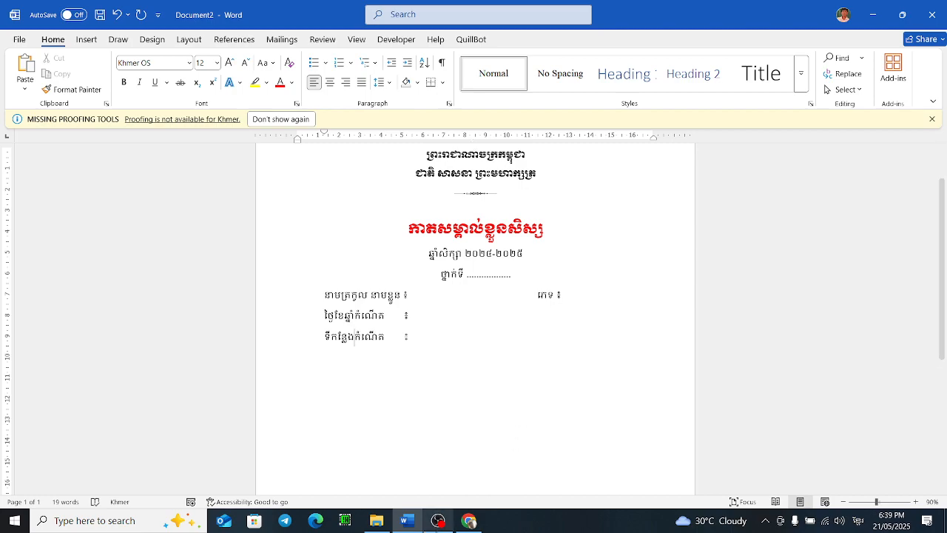
Step: Add a new line ឈ្មោះឪពុក ៖ with the label ម្ដាយ tabbed to the right
left_click(431, 339)
key("Return")
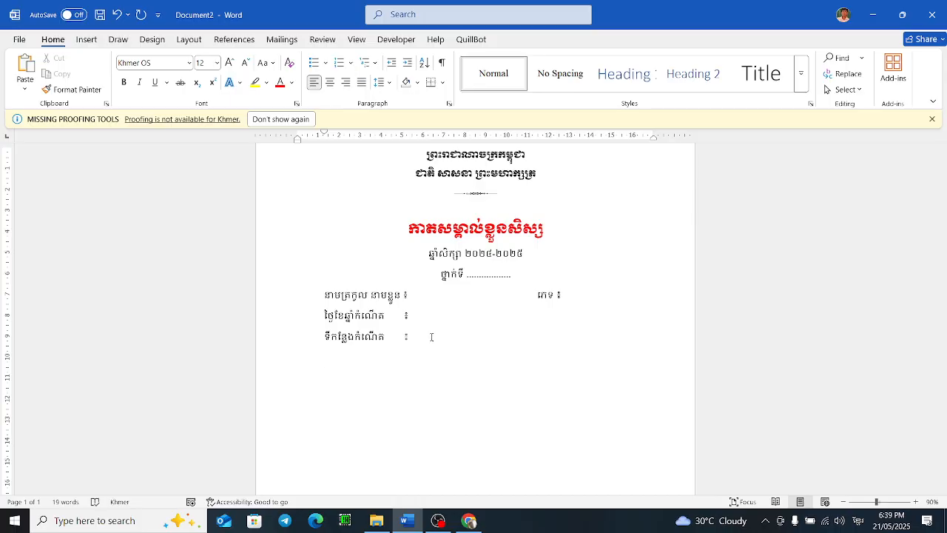
type("ឈ")
key("BackSpace")
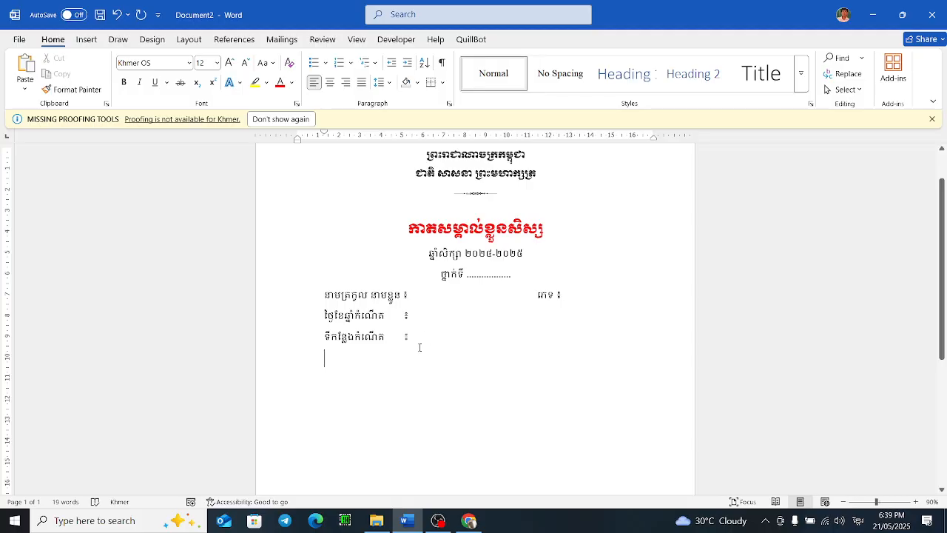
type("ឈរ")
type("ោះ")
type("ឌ")
type("ពុកម្ដា")
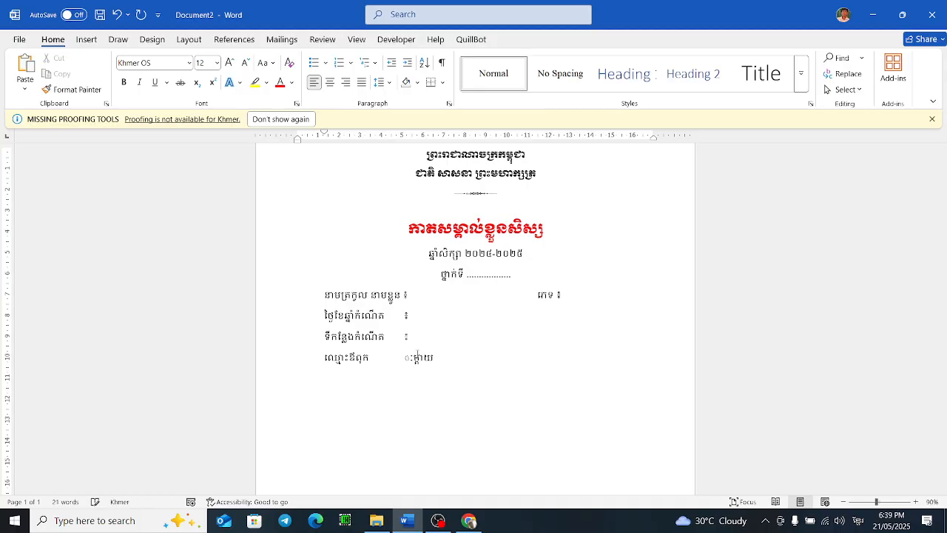
key("Tab")
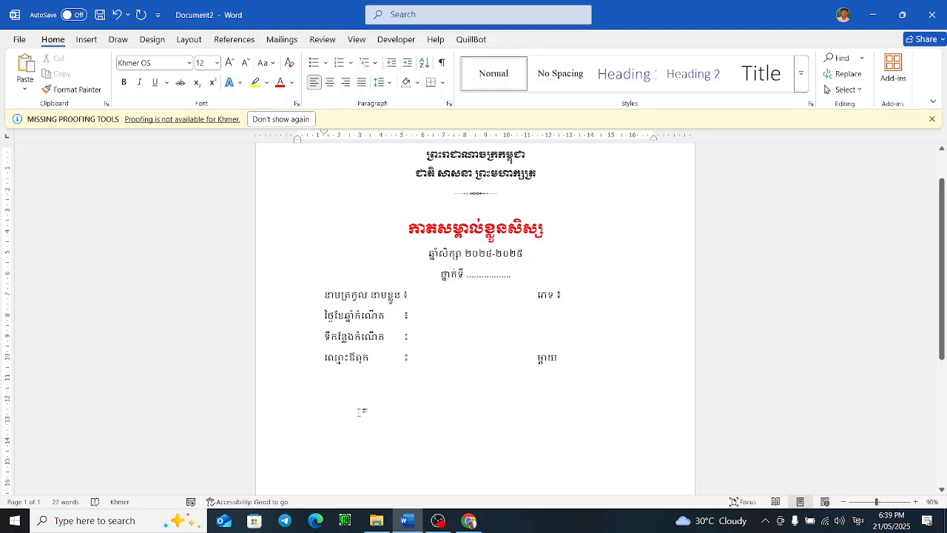
left_click(86, 40)
left_click(153, 63)
left_click(166, 126)
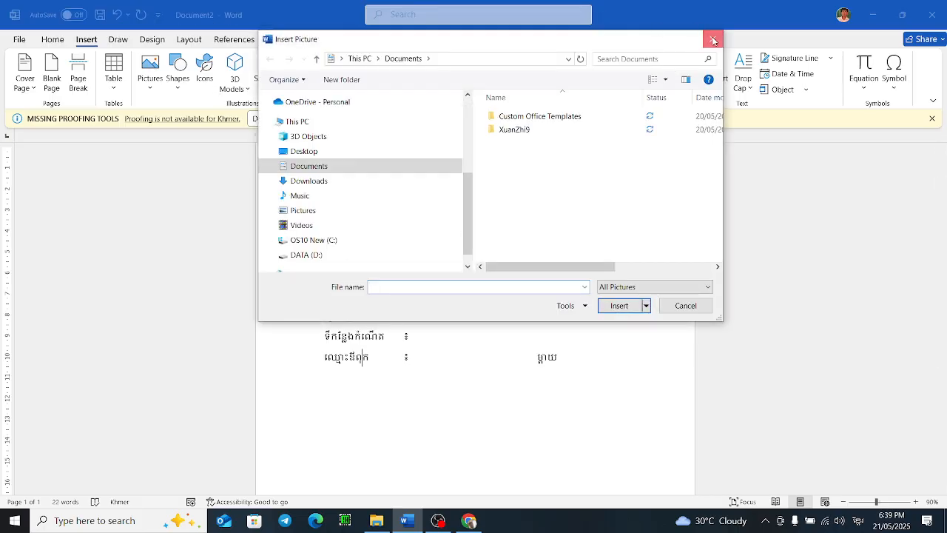
left_click(714, 39)
left_click(179, 89)
left_click(179, 91)
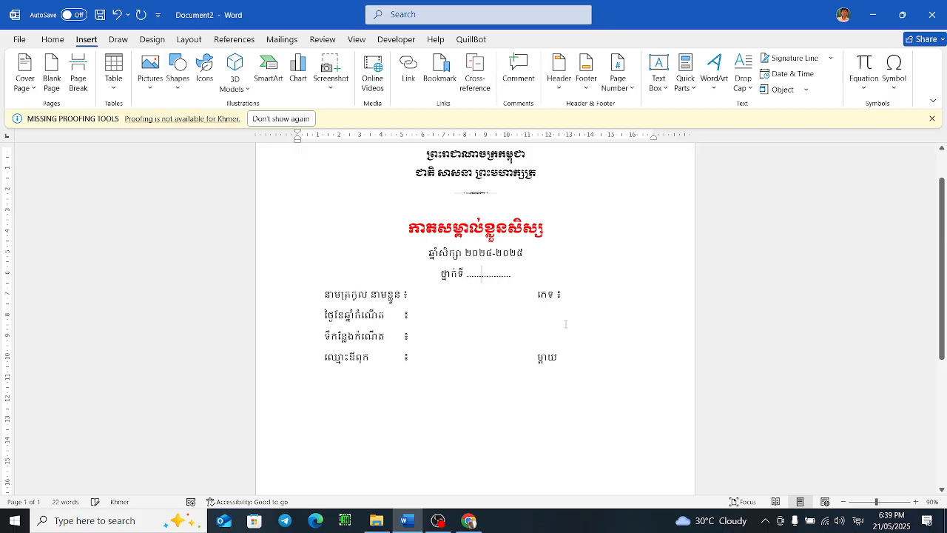
Step: Select all the document text and increase its font size by two steps
scroll(565, 323, "up", 4)
key("ctrl+a")
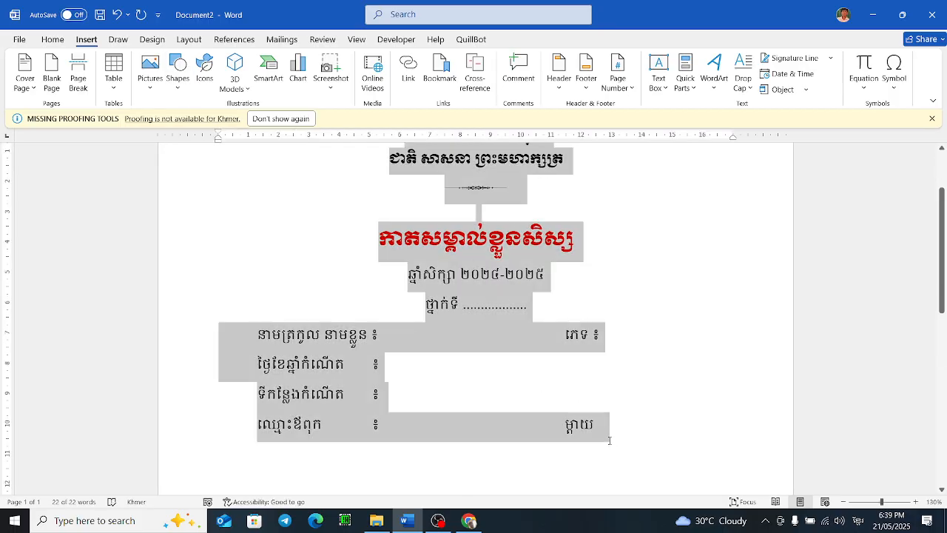
key("ctrl+shift+period")
key("ctrl+shift+period")
left_click(639, 454)
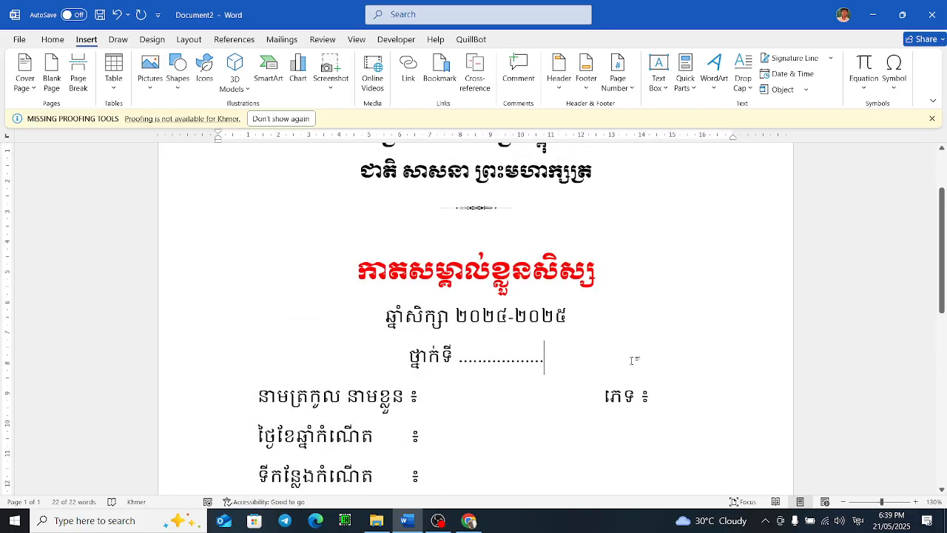
scroll(638, 347, "down", 4)
scroll(636, 348, "down", 2)
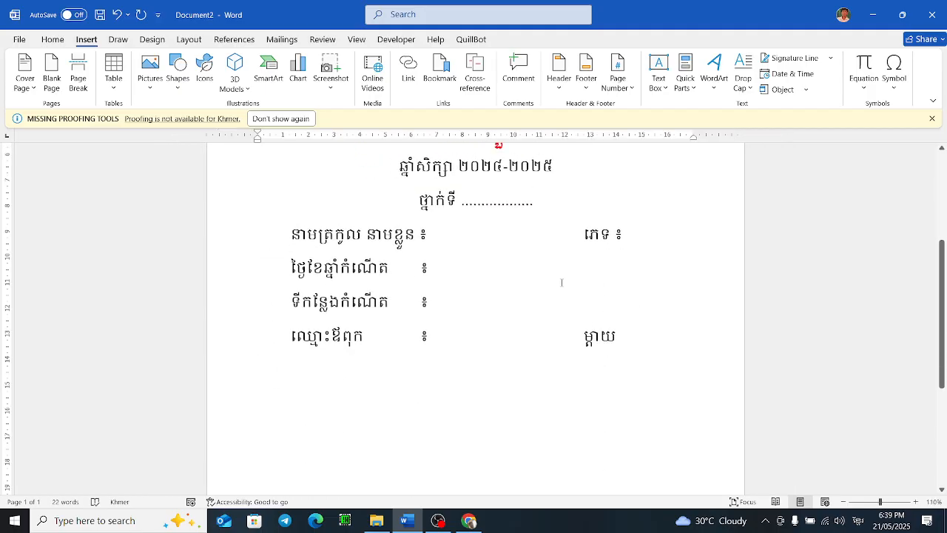
scroll(557, 279, "down", 5)
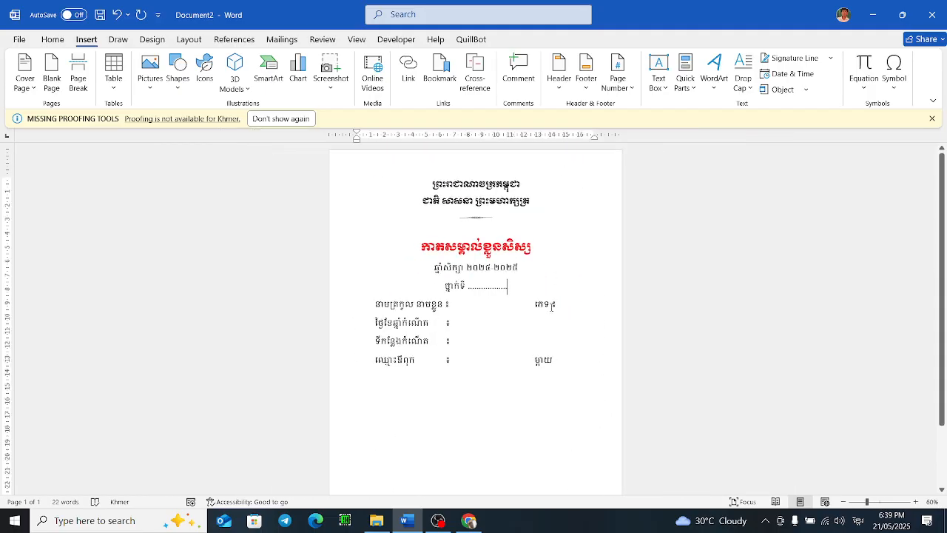
Step: Compare the layout with the sample student card image in the browser
left_click(471, 520)
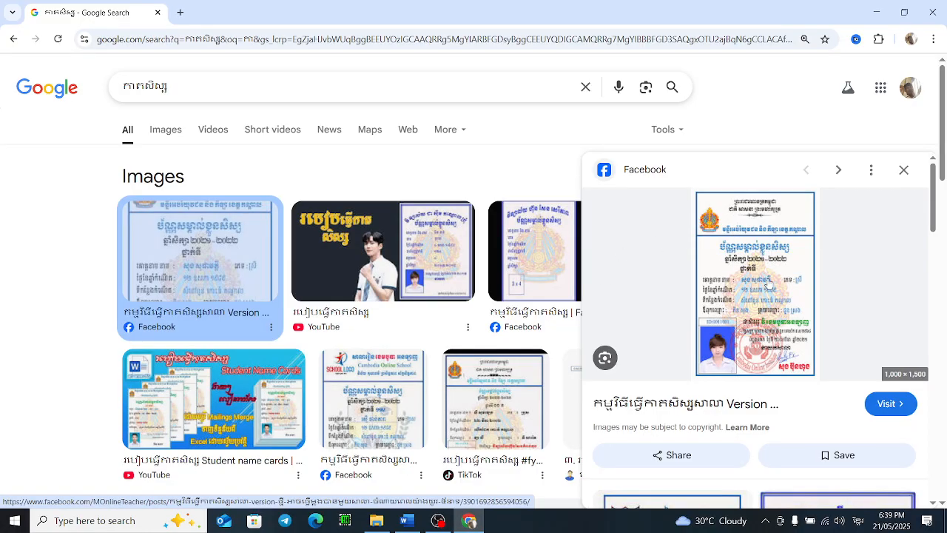
left_click(438, 520)
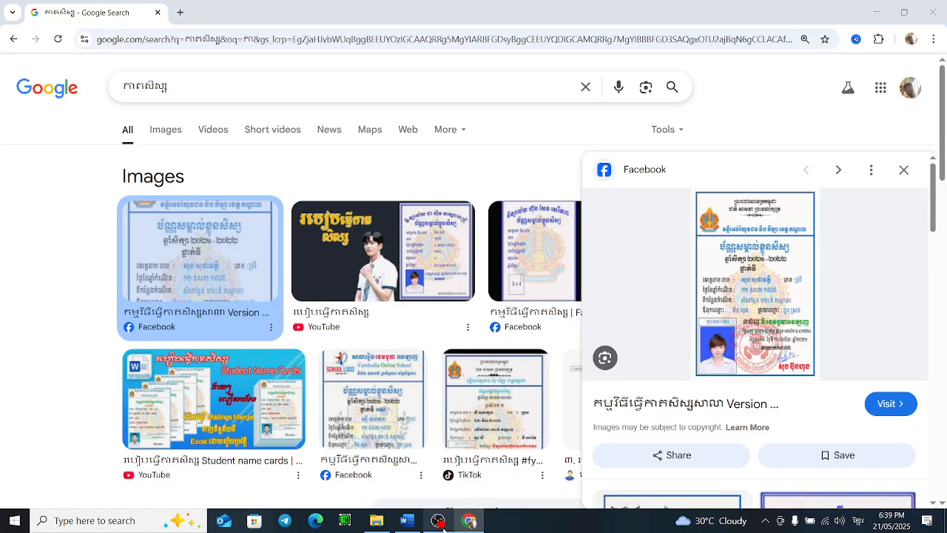
left_click(406, 520)
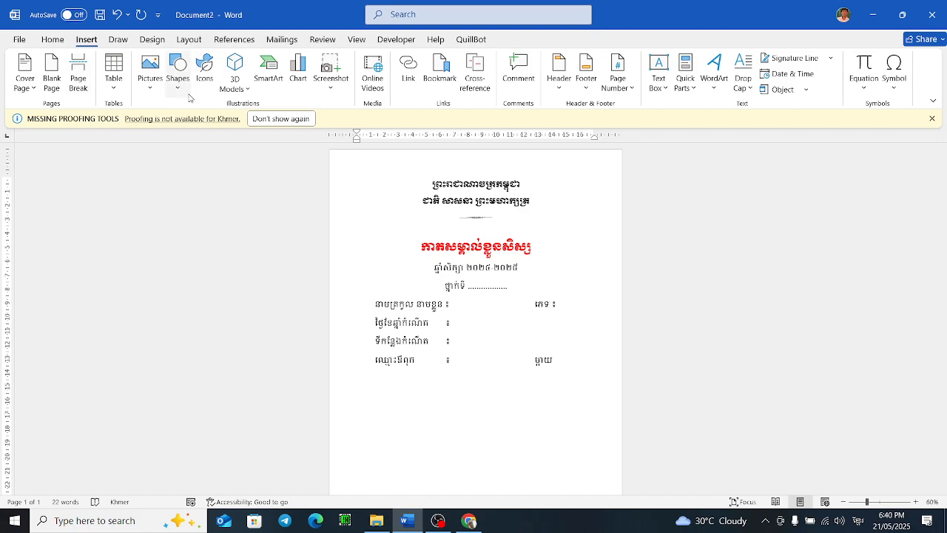
left_click(469, 521)
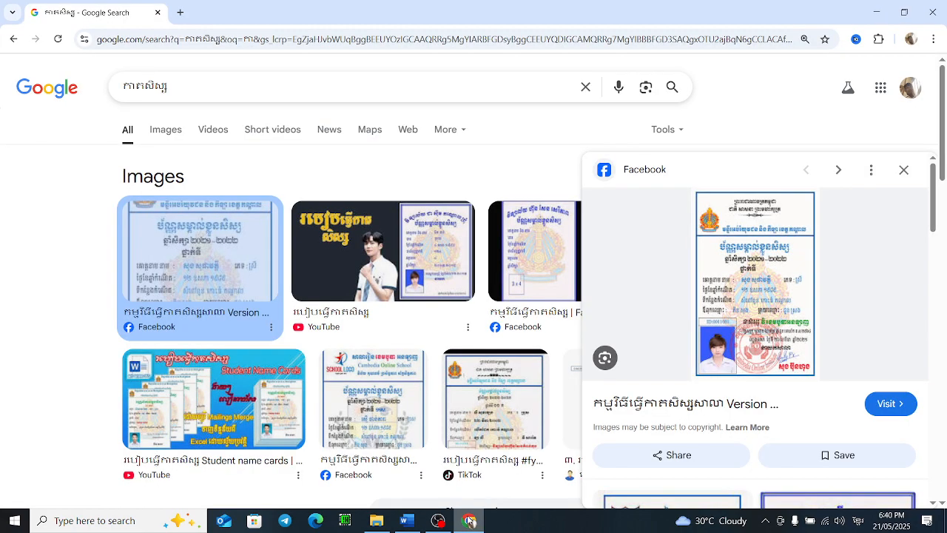
left_click(469, 521)
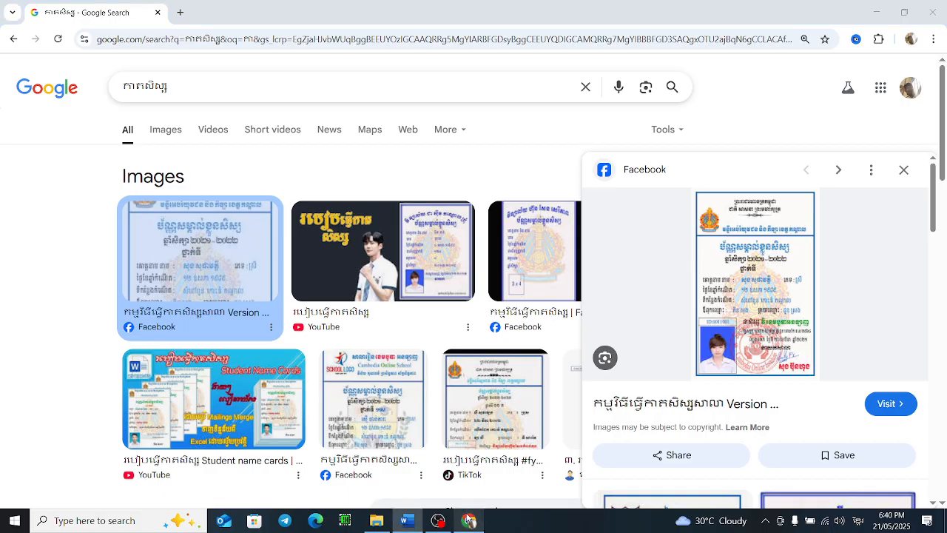
left_click_drag(418, 194, 554, 285)
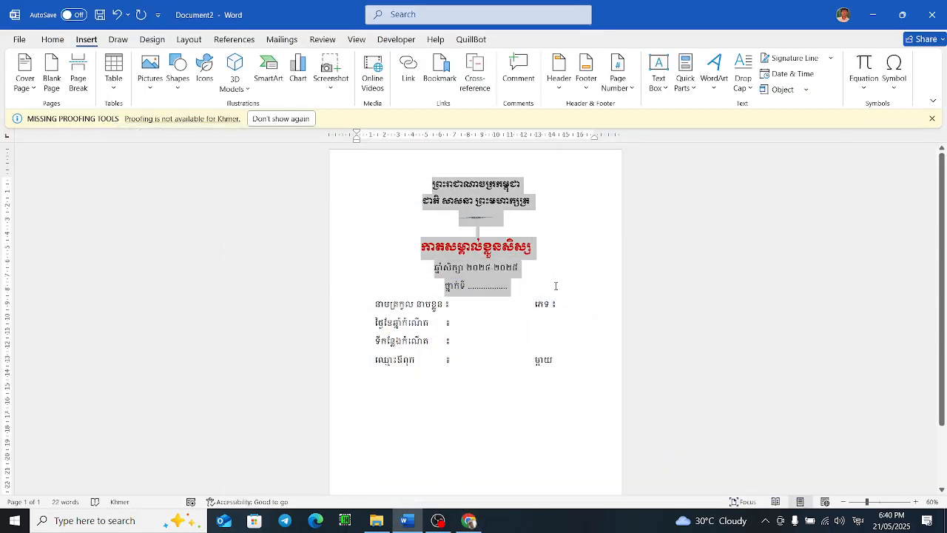
left_click(392, 219)
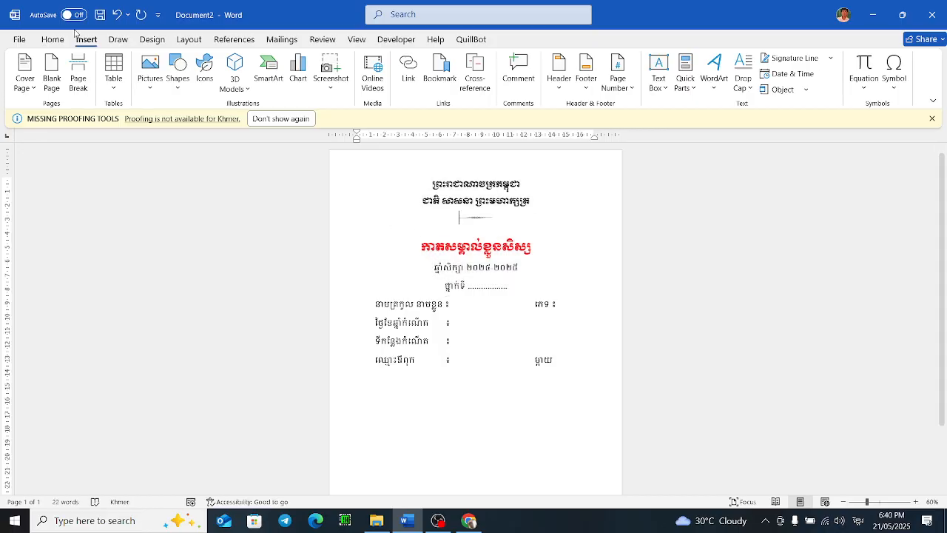
left_click(177, 78)
left_click(218, 124)
left_click_drag(351, 166, 573, 266)
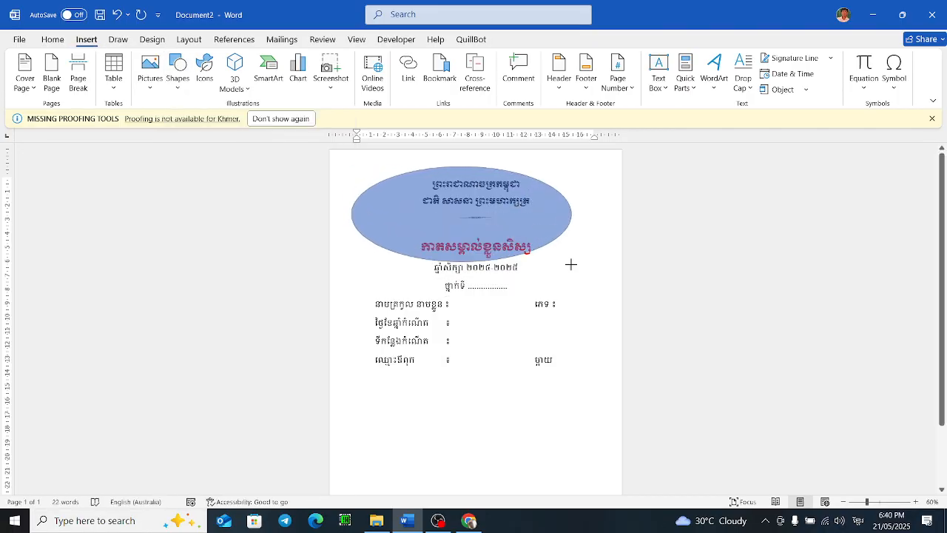
key("Delete")
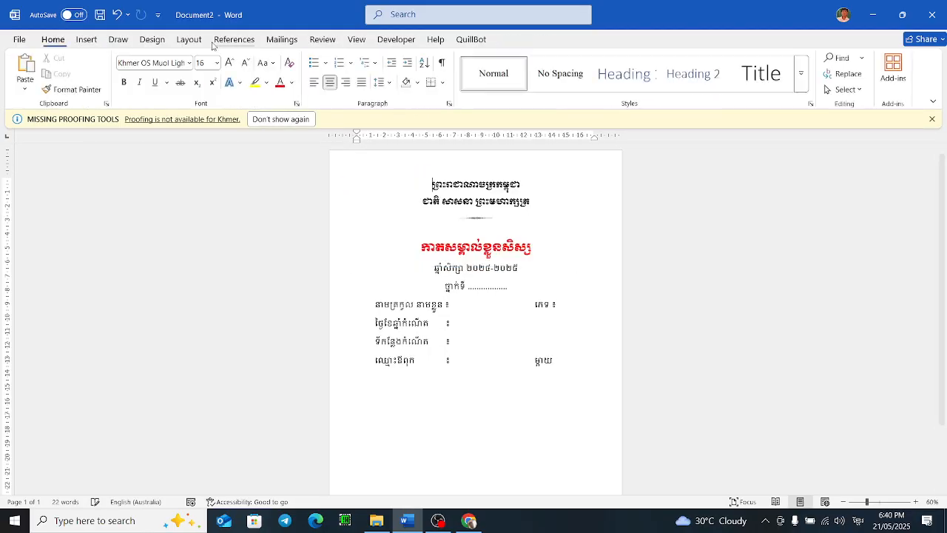
Step: Draw a rectangle about 9.21 cm by 18.13 cm around the card header, with an outlined style and no fill
left_click(97, 39)
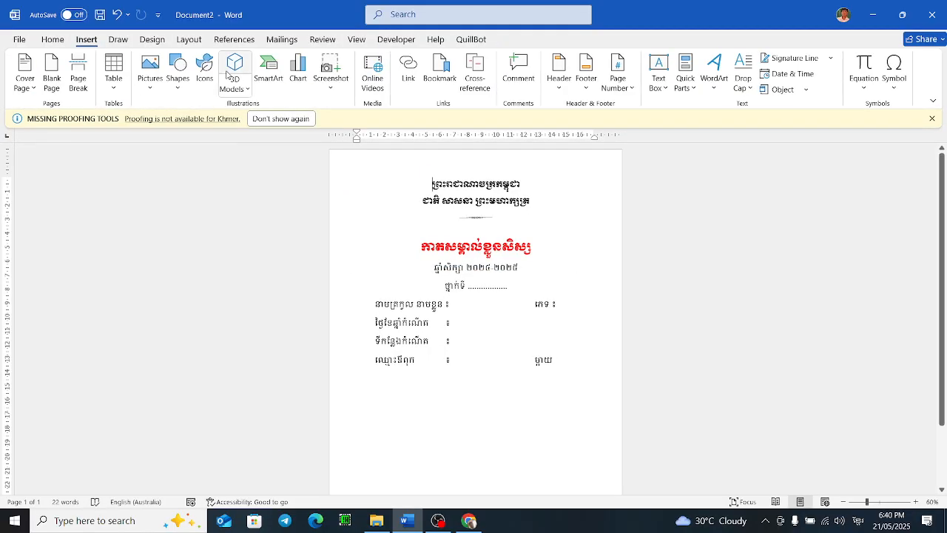
left_click(178, 74)
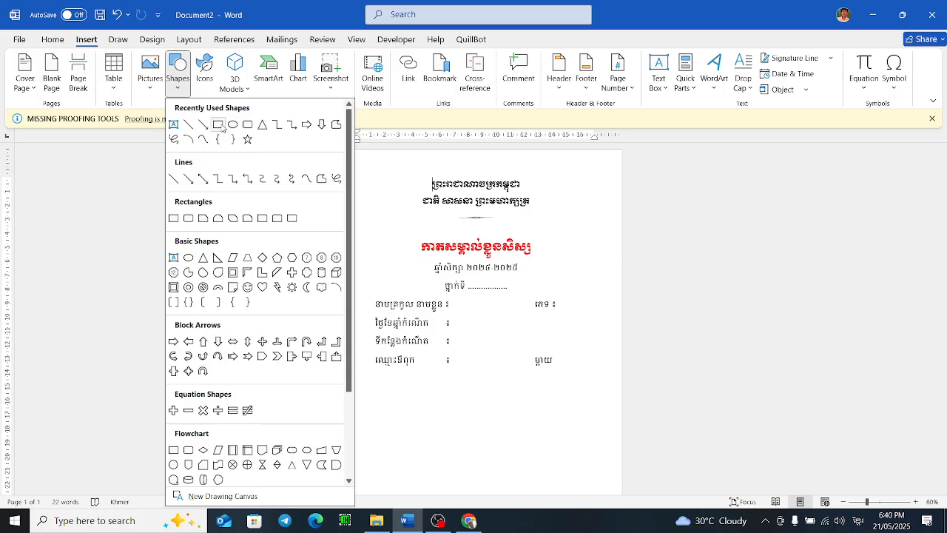
left_click(218, 124)
left_click_drag(352, 167, 603, 293)
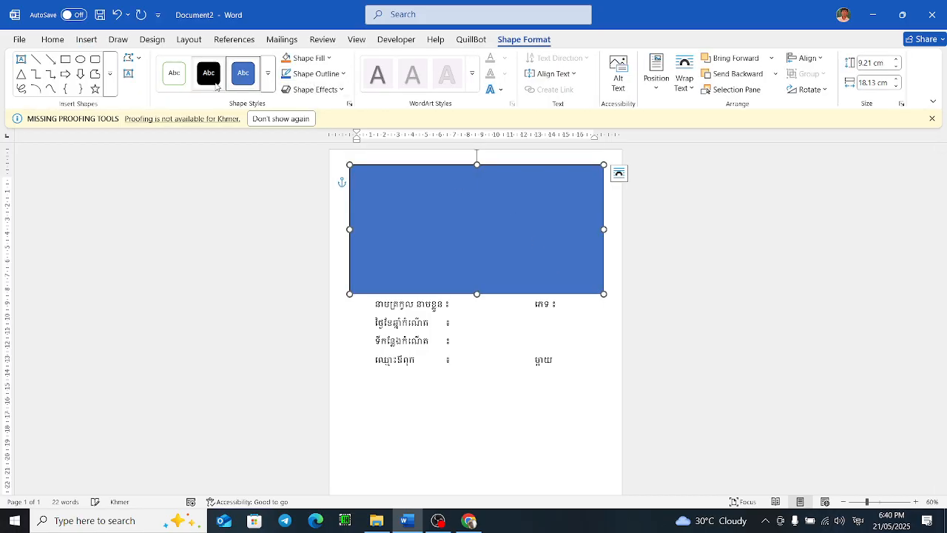
left_click(174, 73)
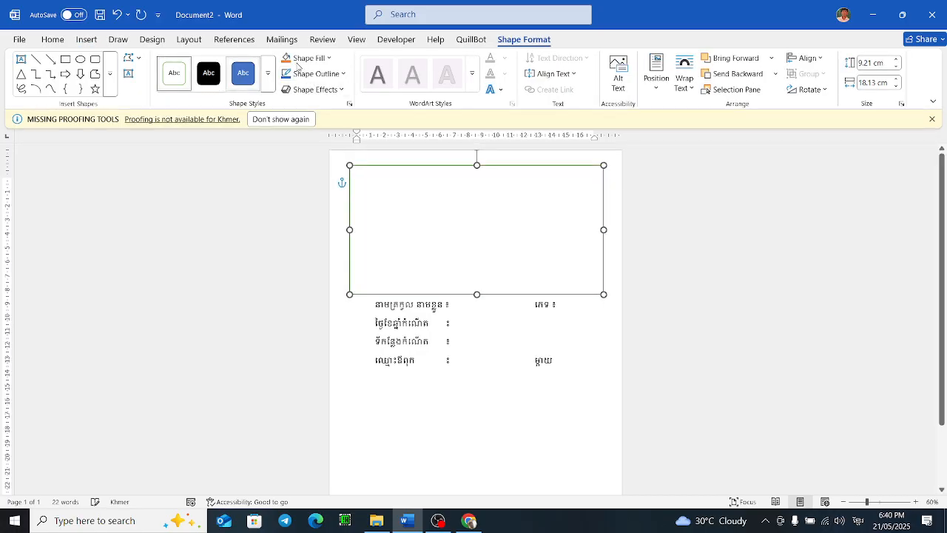
left_click(323, 57)
left_click(360, 270)
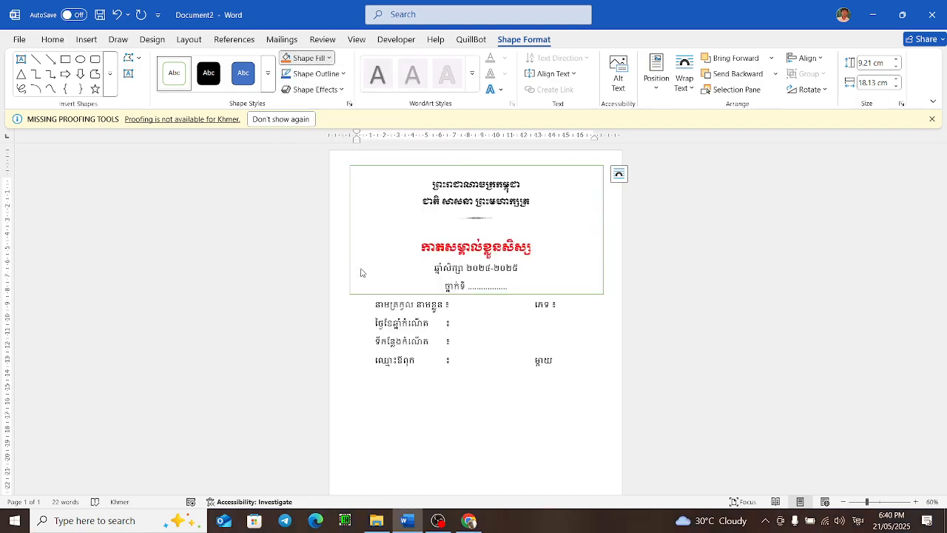
left_click(549, 270)
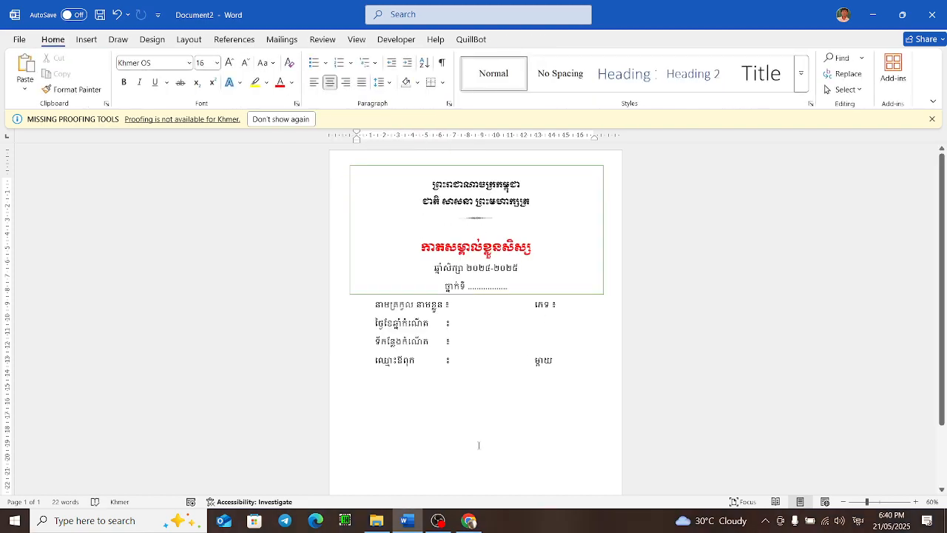
Step: Add a left-aligned line បន្ទីអប់រំយុវជន និងកីឡាខេត្ត សៀមរាប below the header ornament, after checking the sample card
left_click(476, 519)
left_click(405, 520)
left_click(474, 223)
key("Return")
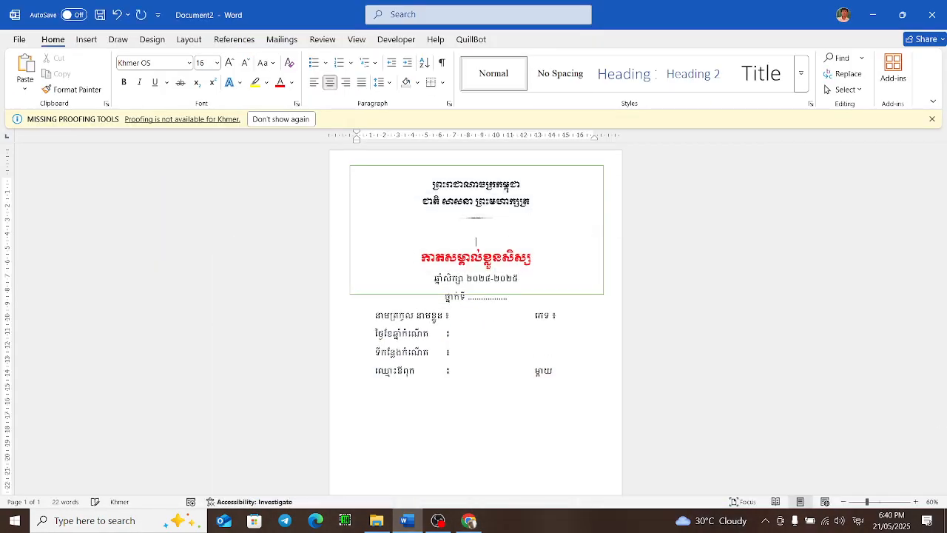
key("Return")
type("បន្ទីអ")
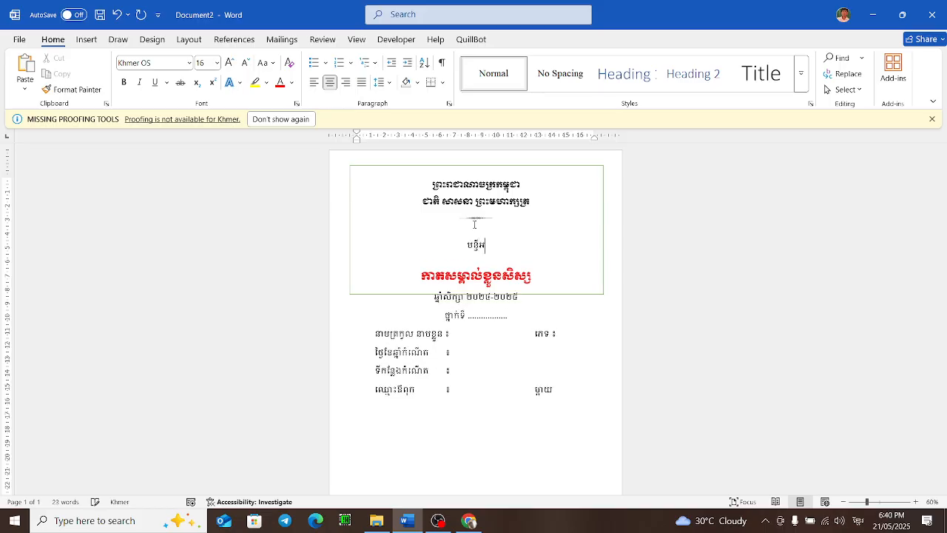
type("ប់រំយុវជន និងកីឡាខេត")
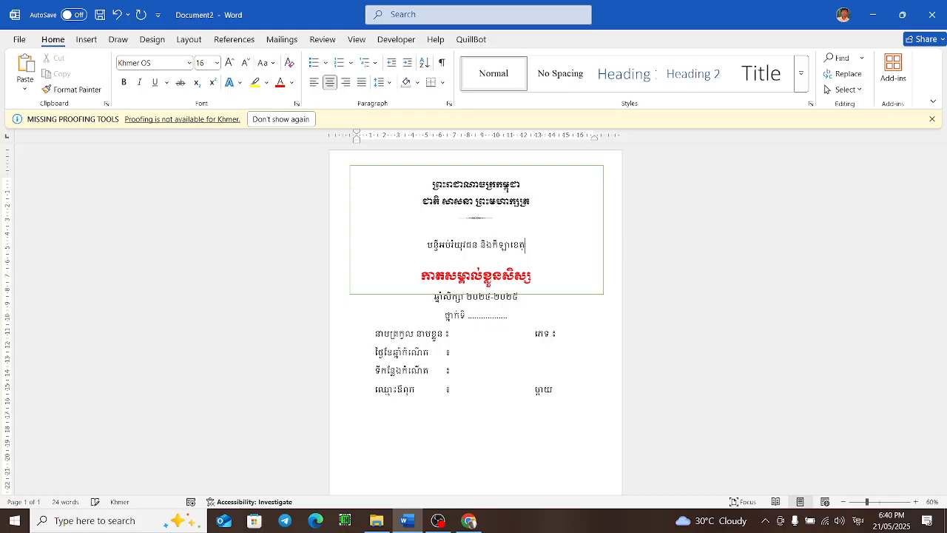
type("្ត សៀមរាប")
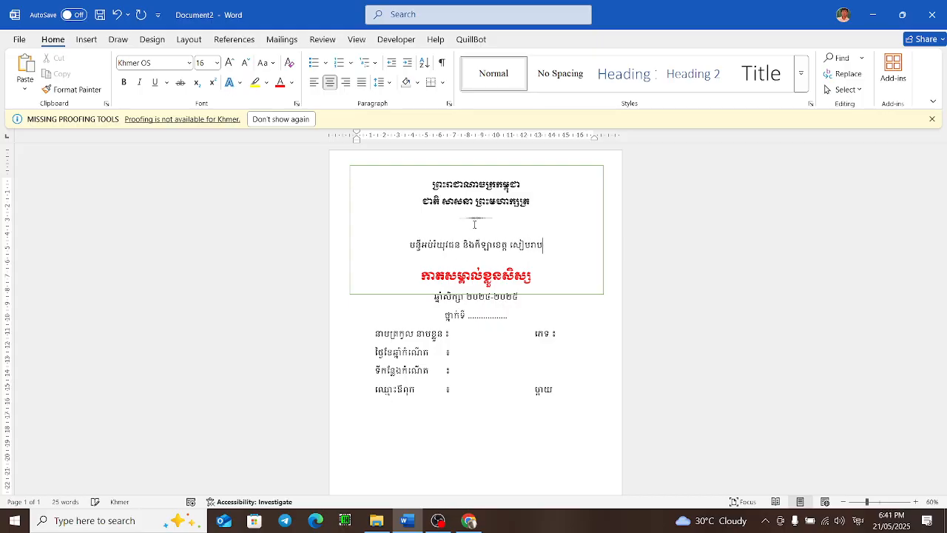
key("ctrl+l")
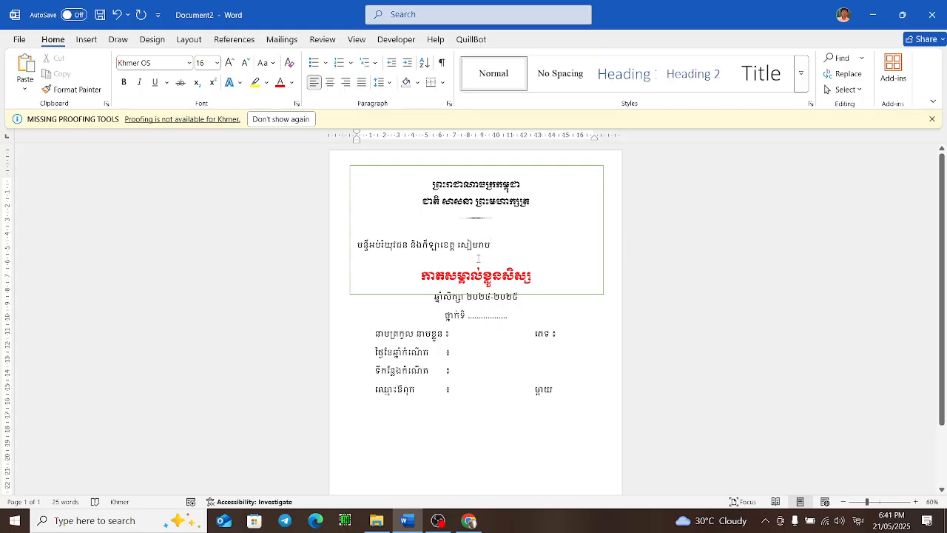
Step: Shrink the rectangle's height to about 6.53 cm so it ends above the card title
left_click(508, 298)
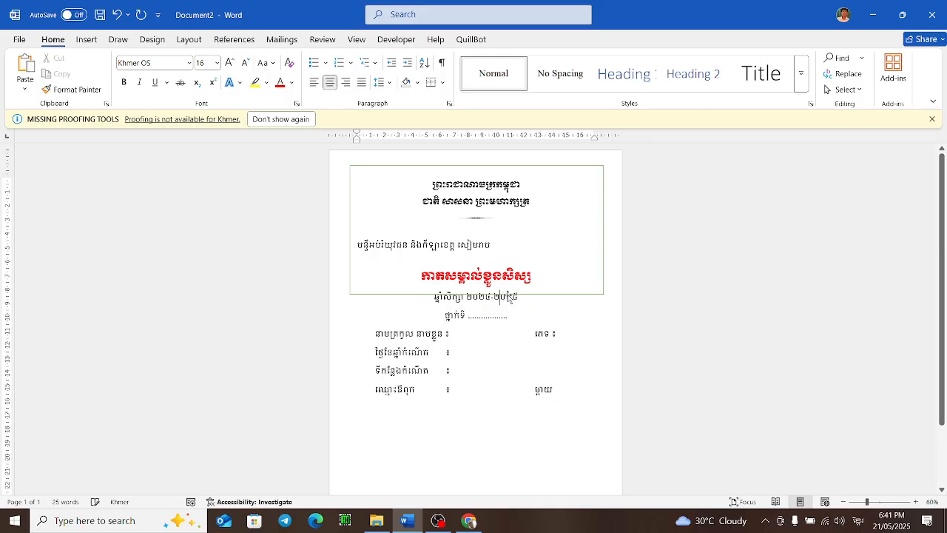
left_click(544, 294)
left_click_drag(477, 293, 480, 256)
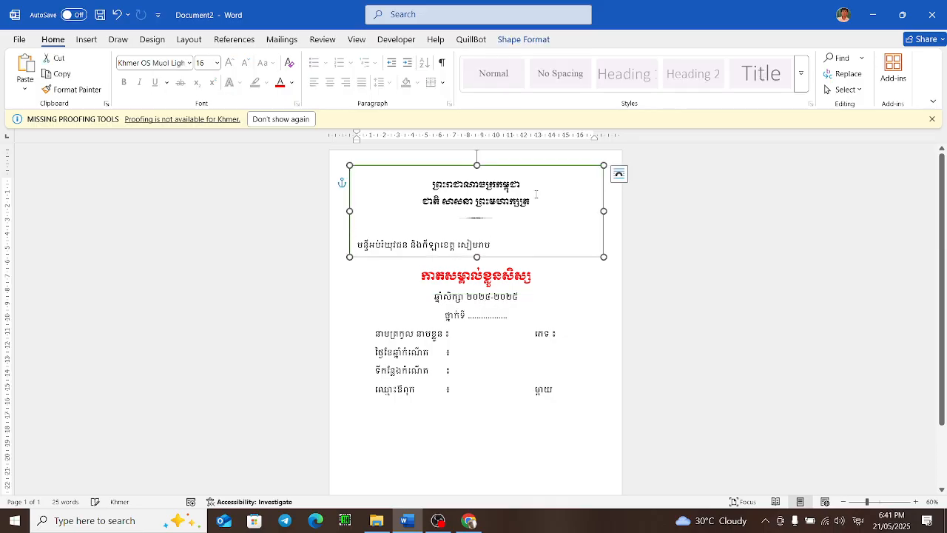
Step: Set the header rectangle's outline weight to 1½ pt
left_click(506, 38)
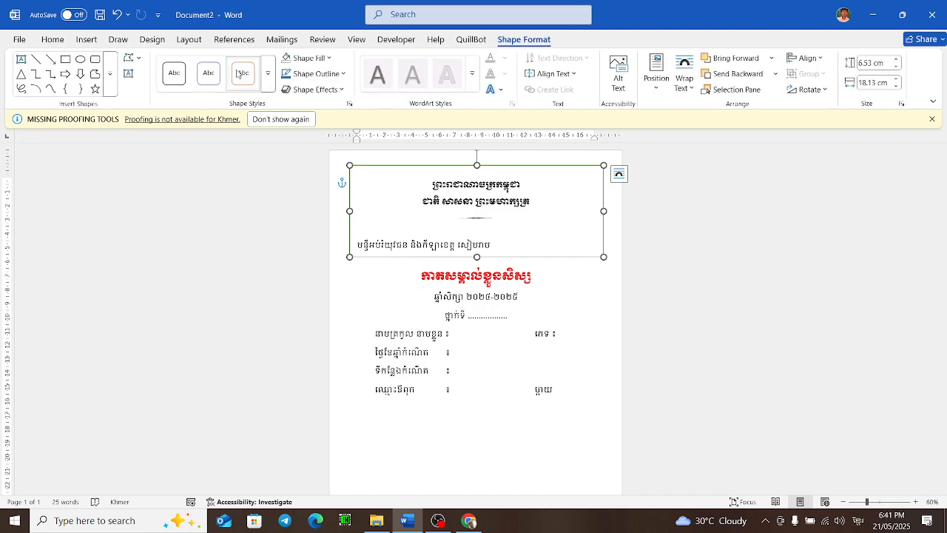
left_click(315, 58)
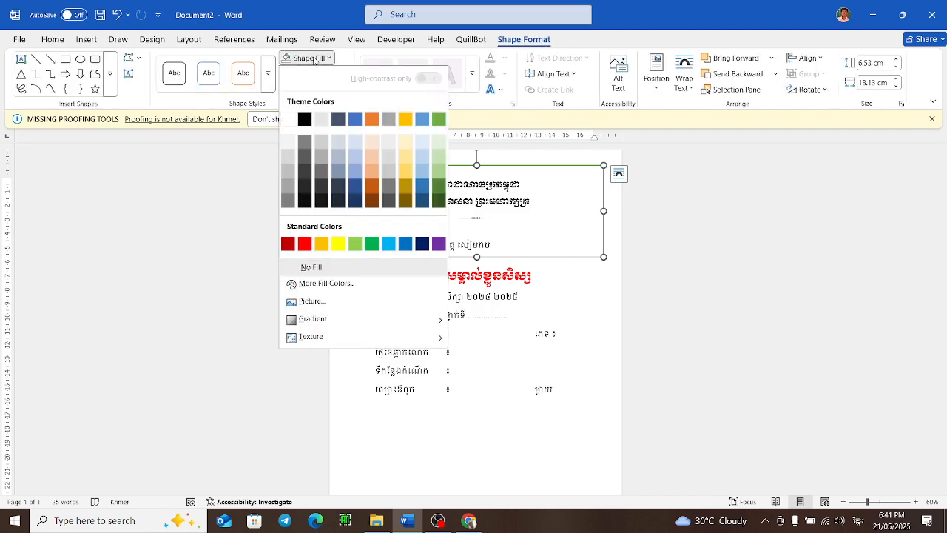
left_click(315, 58)
left_click(318, 74)
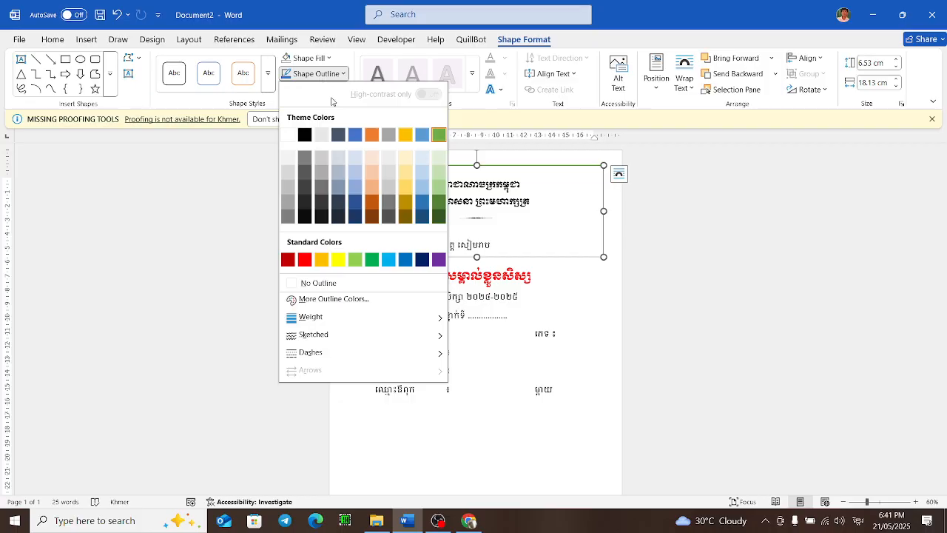
mouse_move(366, 319)
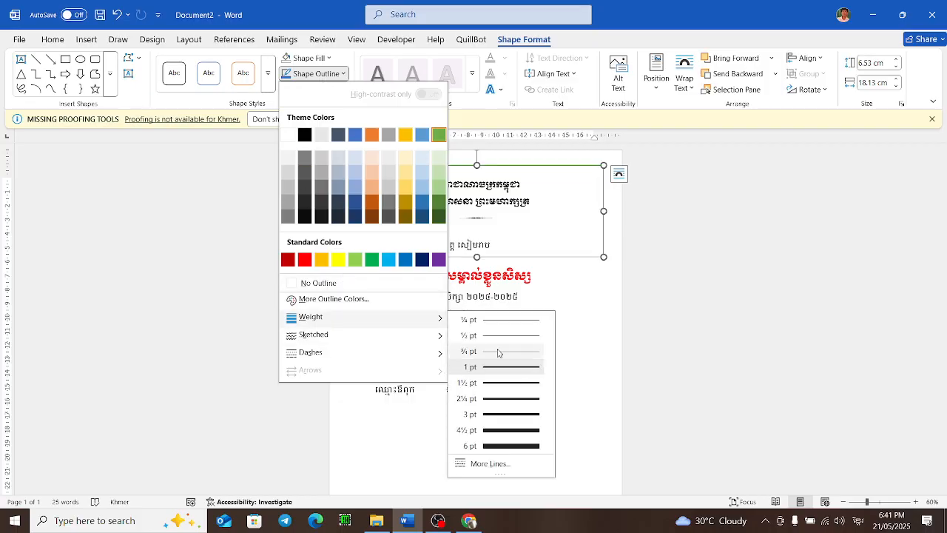
left_click(523, 383)
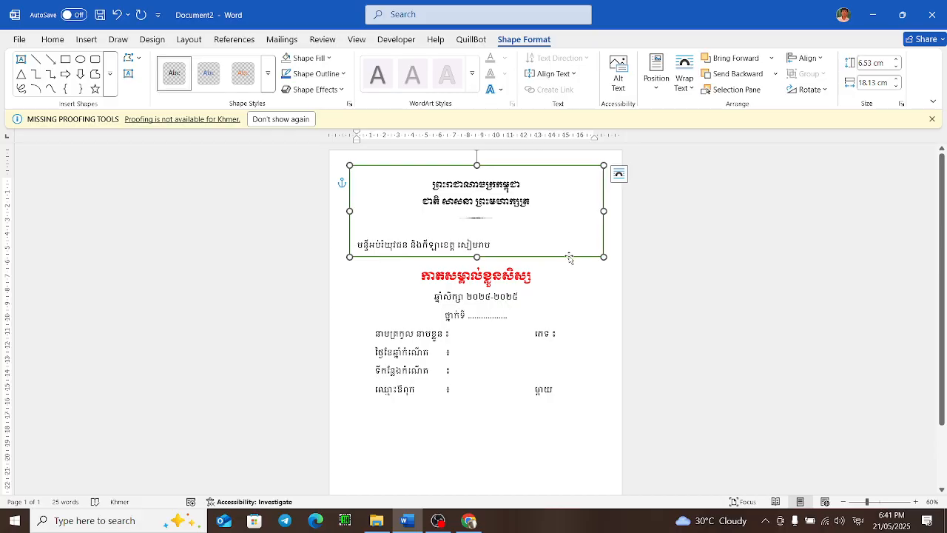
Step: Paste a copy of the rectangle below the header and stretch it to about 19.09 cm tall around the card body
key("ctrl+v")
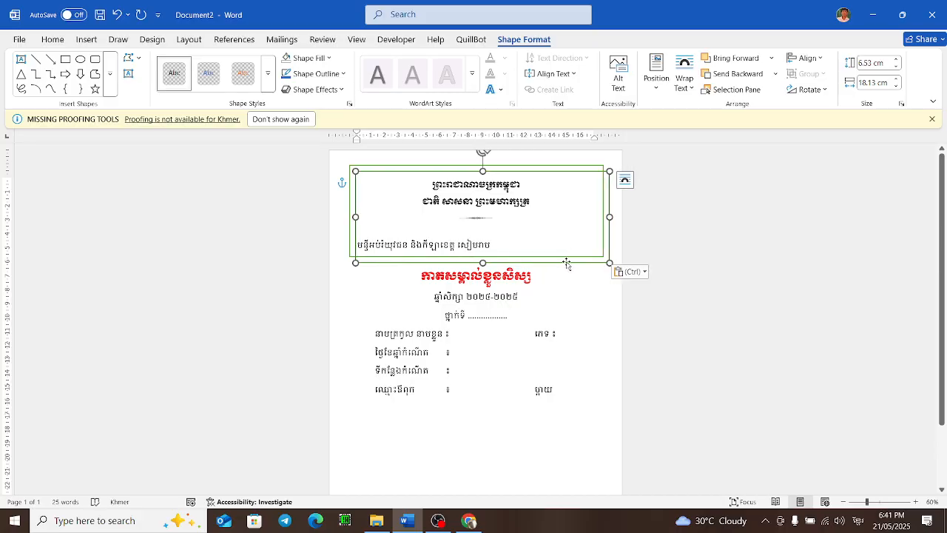
left_click_drag(565, 268, 560, 348)
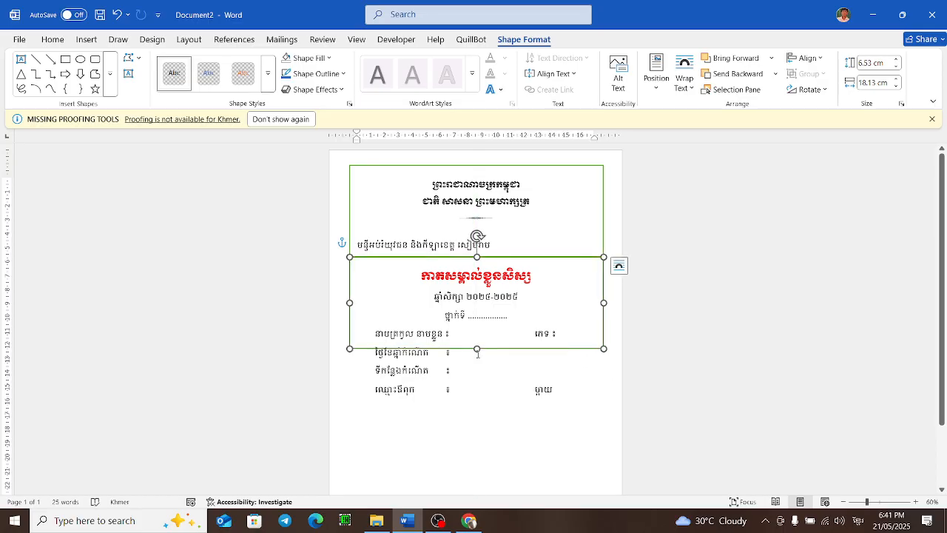
left_click_drag(477, 350, 484, 473)
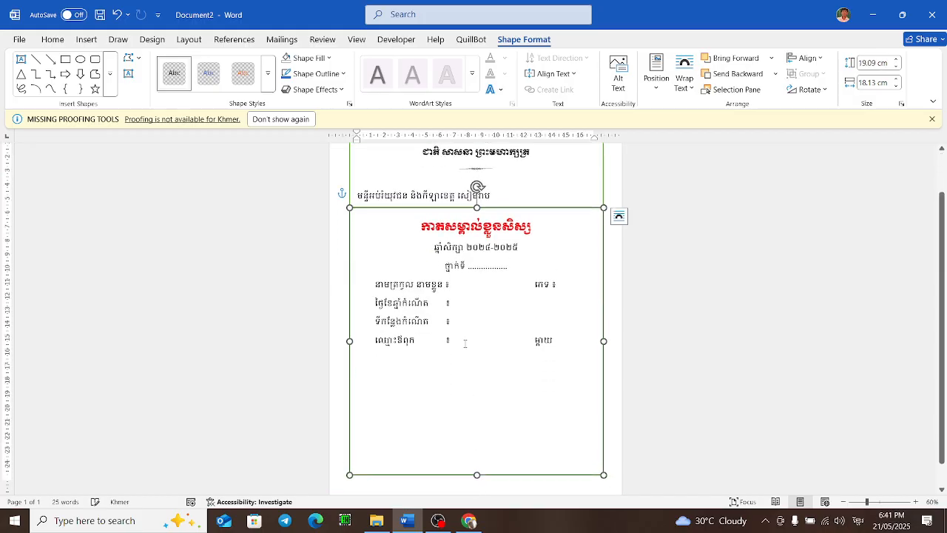
left_click(510, 327)
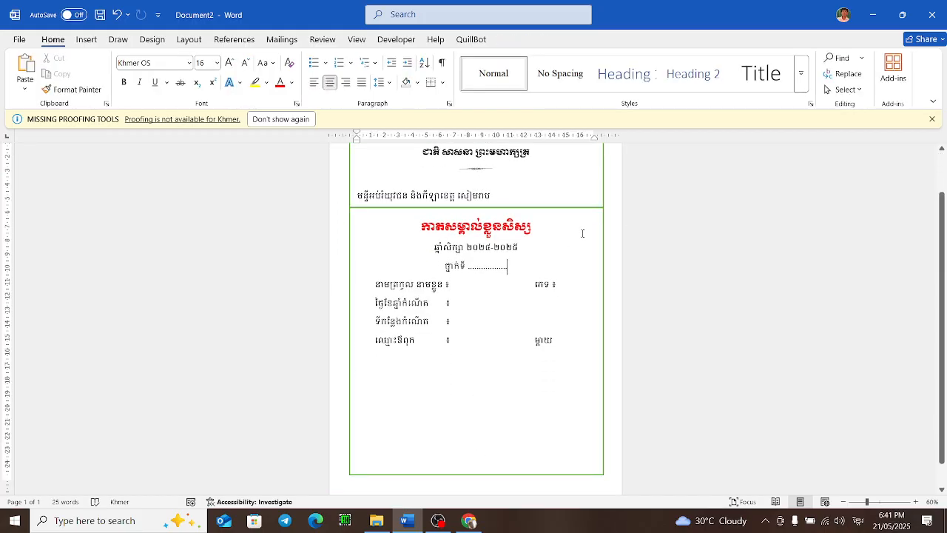
Step: Make the provincial education department line in the header bold
scroll(578, 229, "up", 1)
scroll(574, 221, "down", 3)
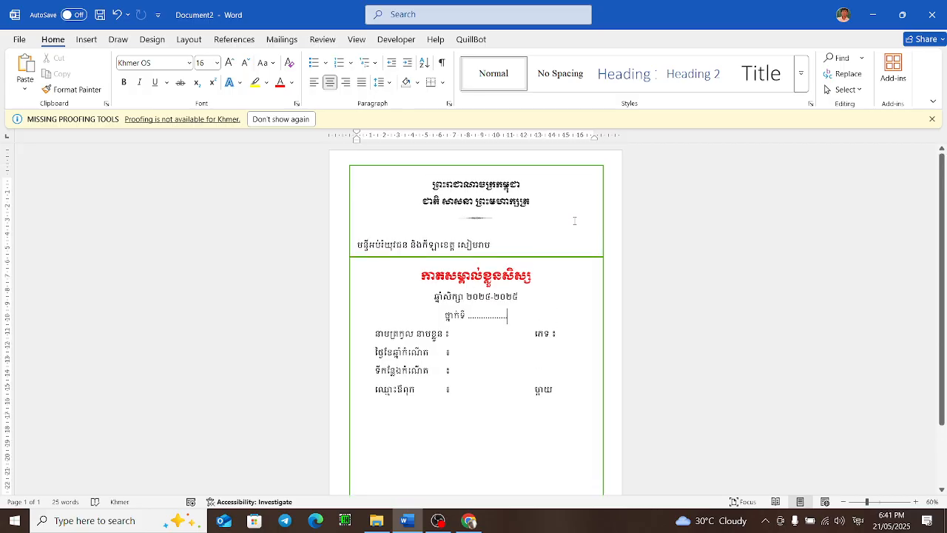
scroll(512, 364, "up", 6)
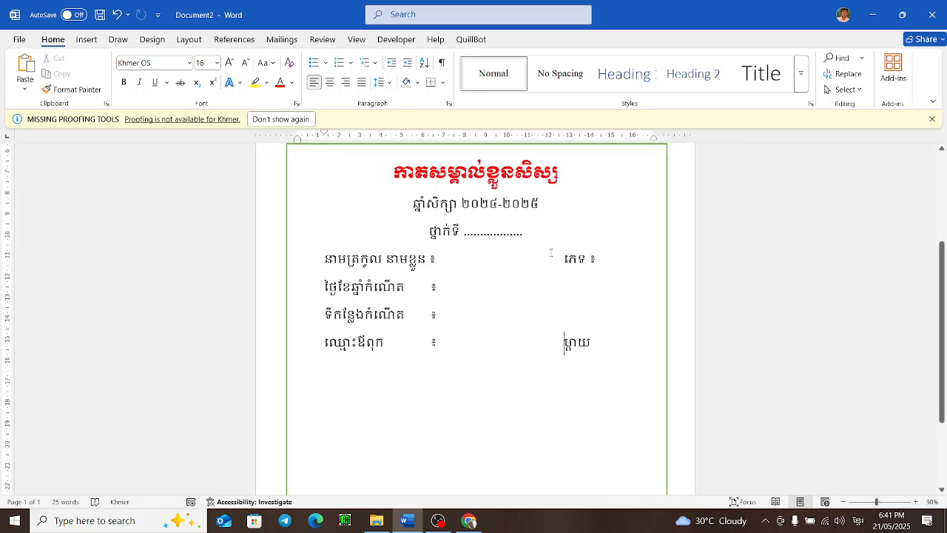
scroll(555, 263, "up", 4)
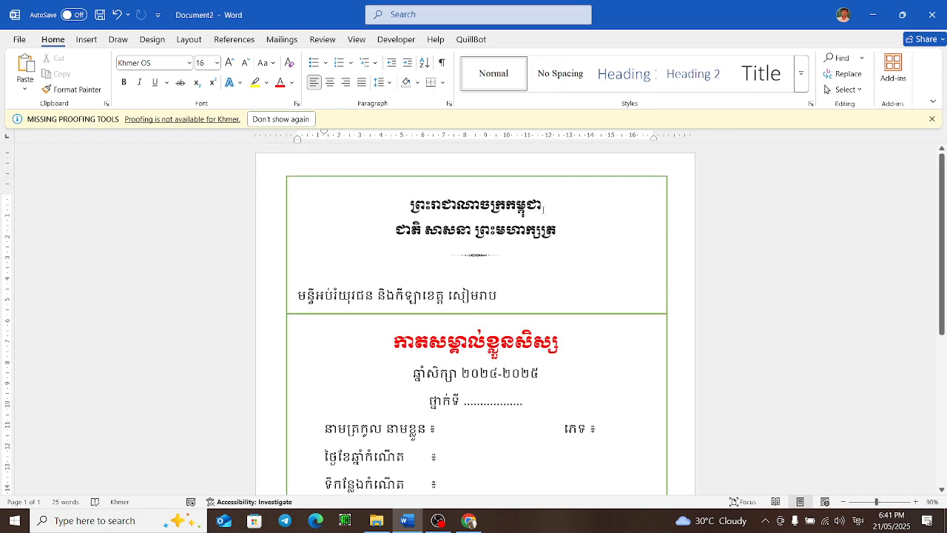
left_click_drag(528, 294, 294, 296)
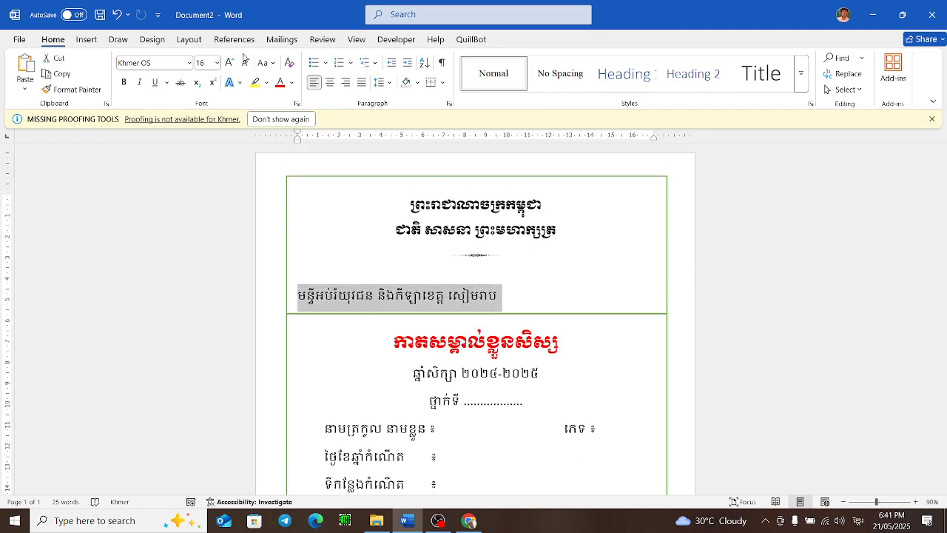
left_click(126, 83)
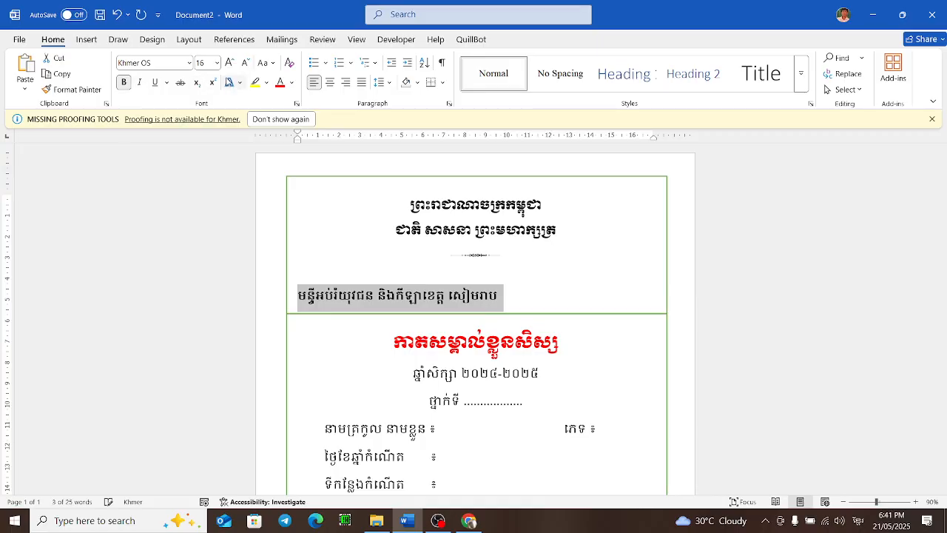
left_click(365, 269)
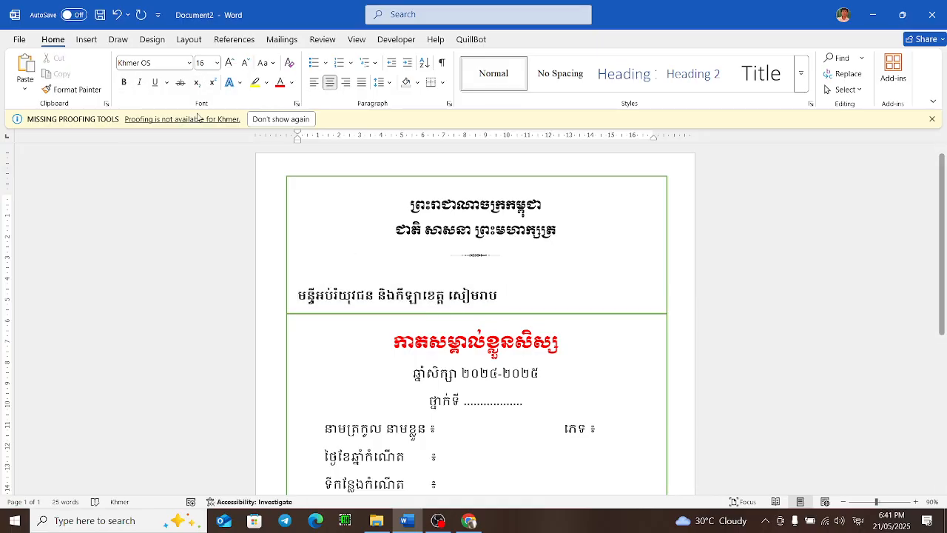
left_click(521, 282)
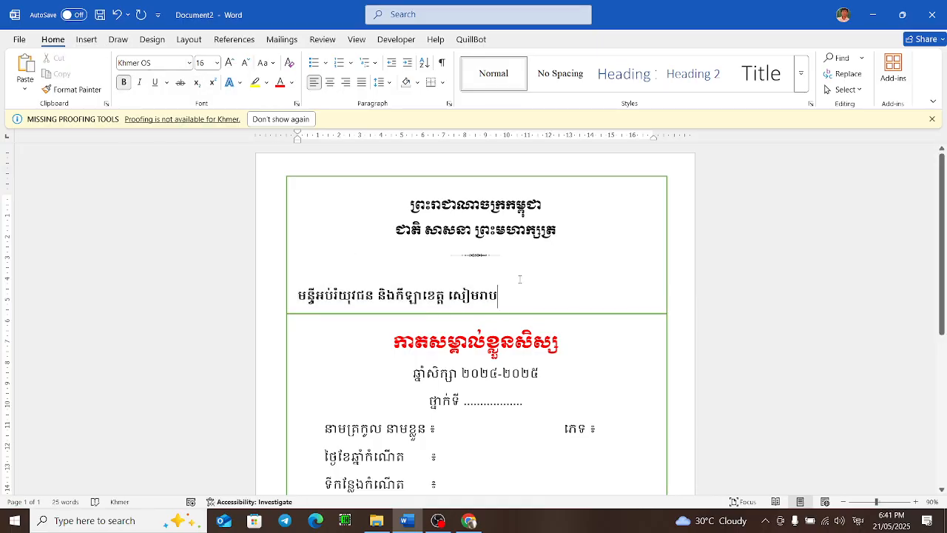
left_click(498, 270)
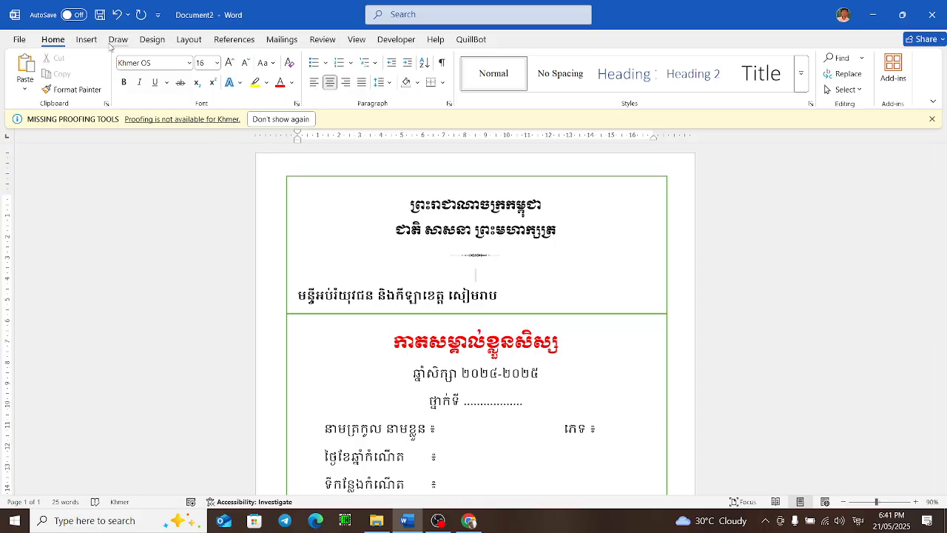
Step: Search Google in the browser for moeys logo
left_click(86, 39)
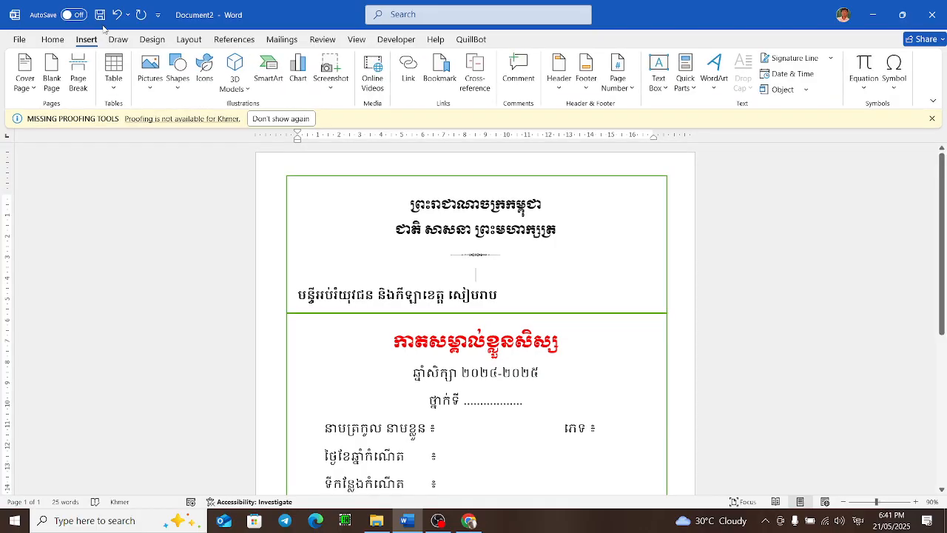
left_click(478, 519)
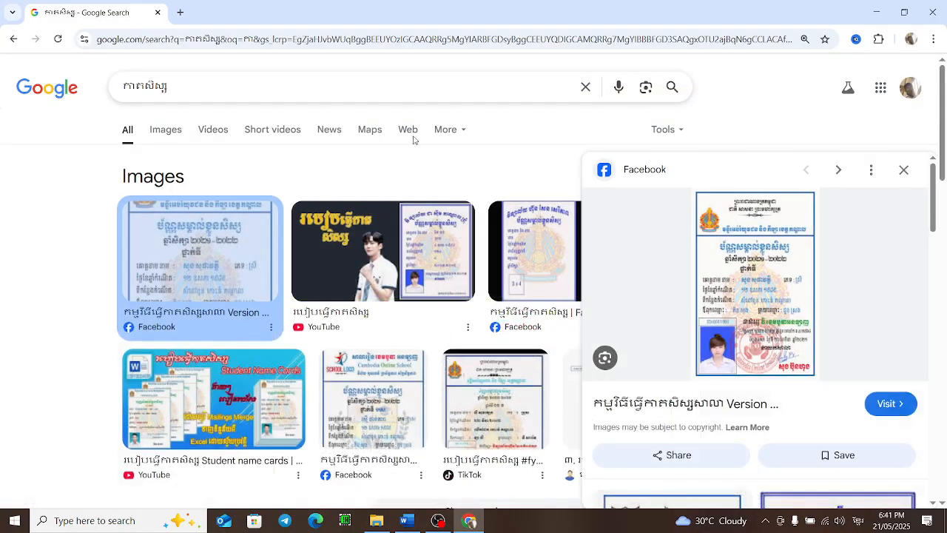
left_click(263, 38)
type("ក")
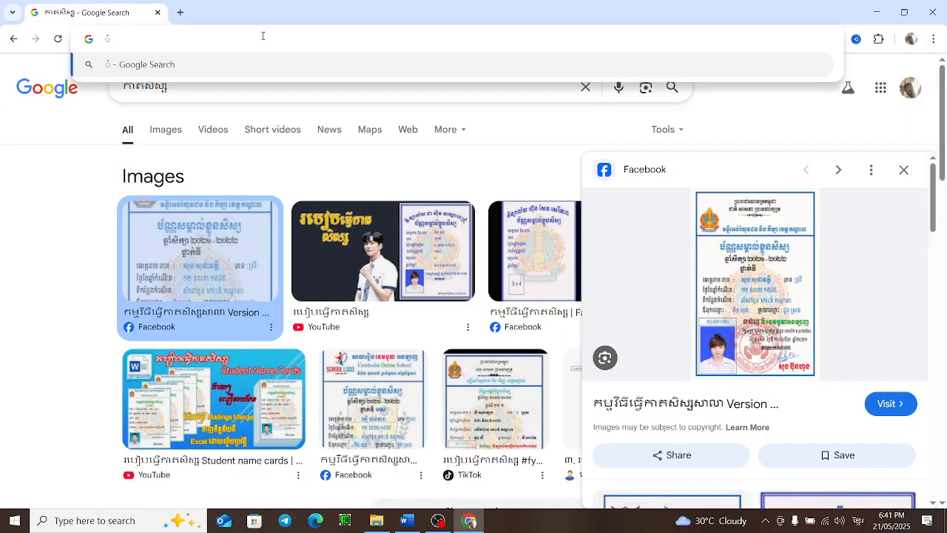
key("BackSpace")
type("Mo")
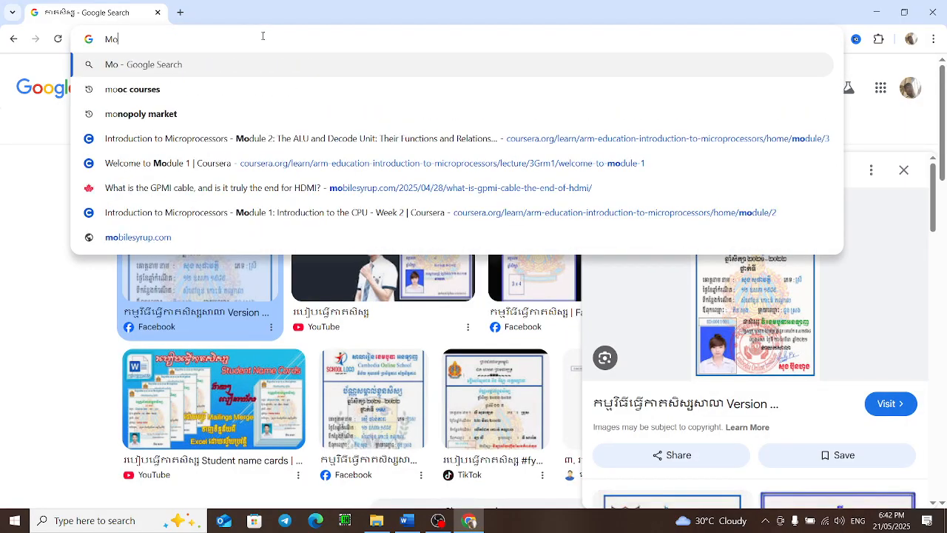
type("ey")
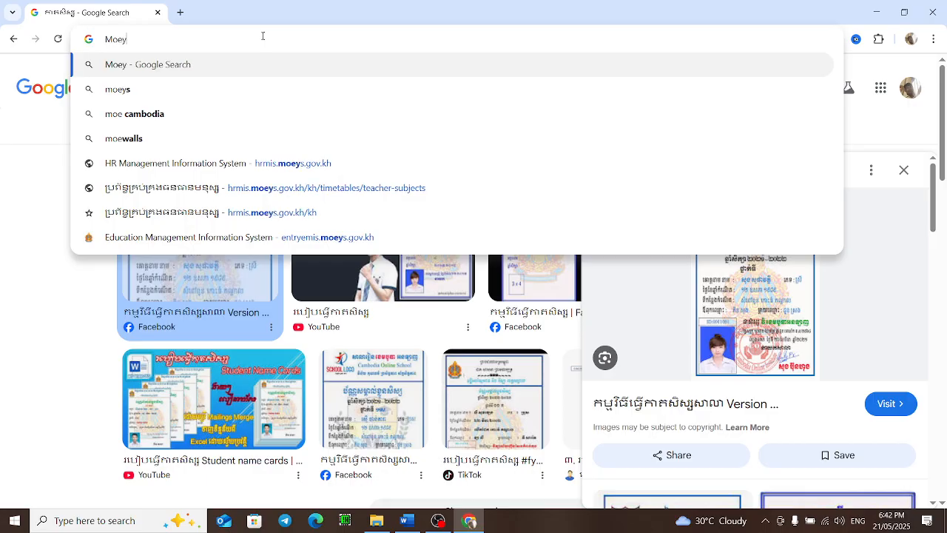
left_click(249, 114)
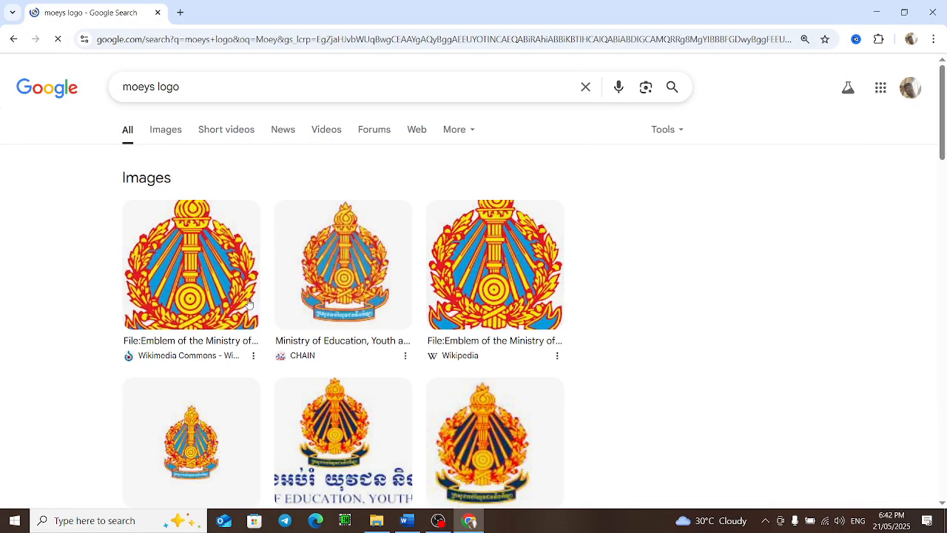
Step: Copy the Ministry of Education emblem image from the Wikimedia Commons result
left_click(230, 293)
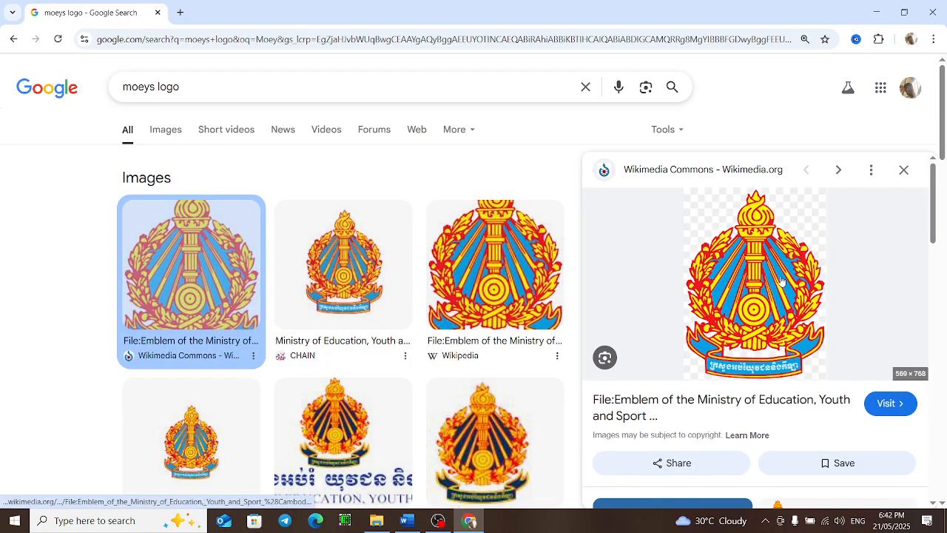
right_click(780, 282)
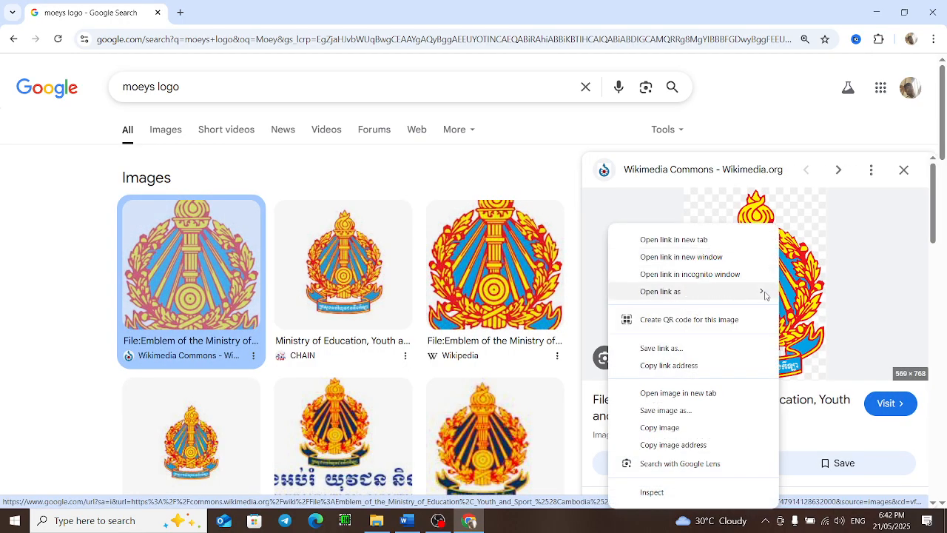
left_click(661, 429)
Step: Paste the emblem into the card document and shrink it with a corner handle
left_click(406, 520)
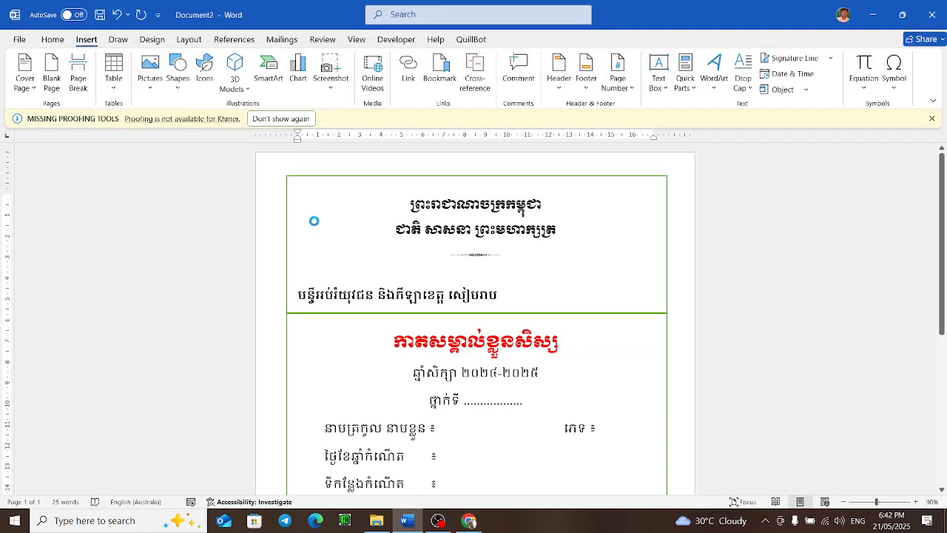
key("ctrl+v")
left_click(355, 228)
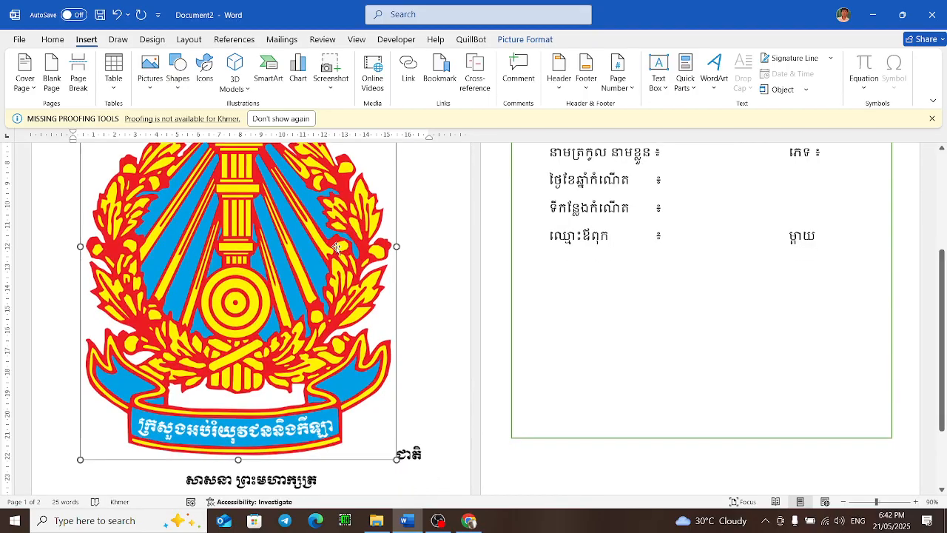
scroll(355, 227, "up", 5)
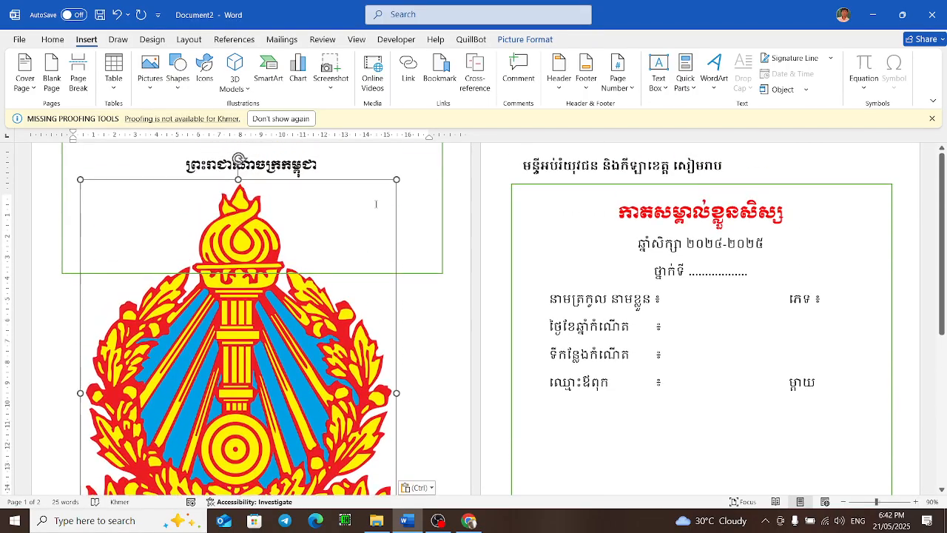
left_click_drag(397, 218, 233, 312)
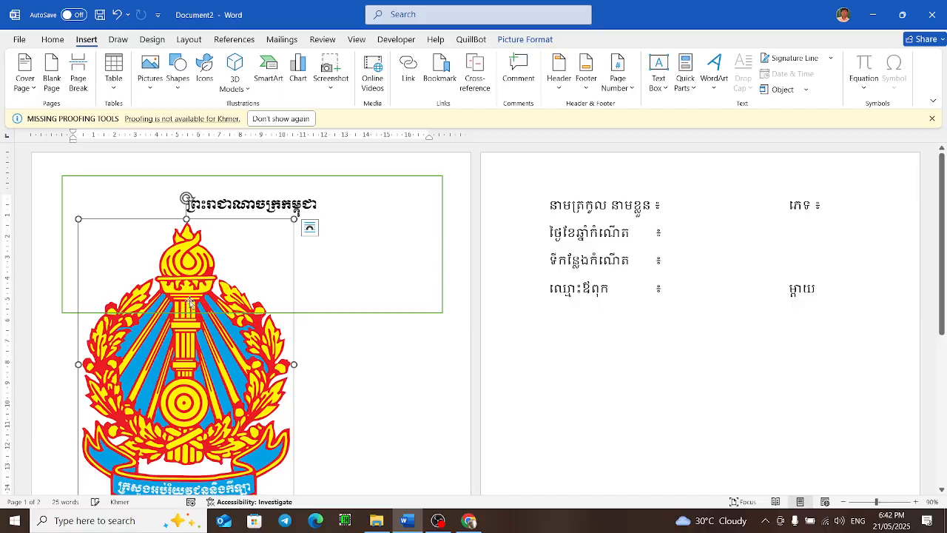
Step: Float the emblem in front of text and shrink it to a small logo
left_click(309, 227)
left_click(373, 346)
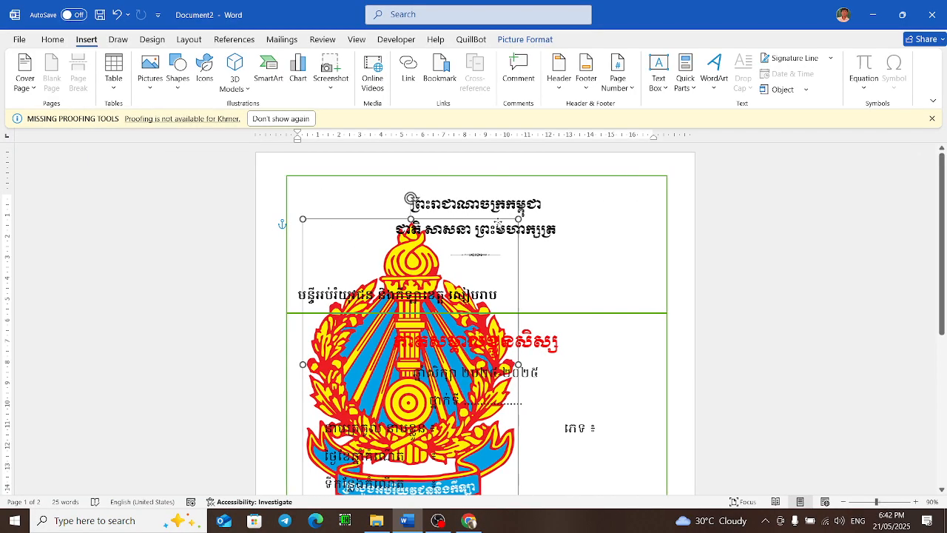
left_click_drag(518, 219, 353, 442)
left_click(342, 448)
right_click(324, 444)
key("Escape")
right_click(317, 467)
key("Escape")
Step: Move the emblem into the header's top-left corner beside the national motto
scroll(473, 319, "down", 5)
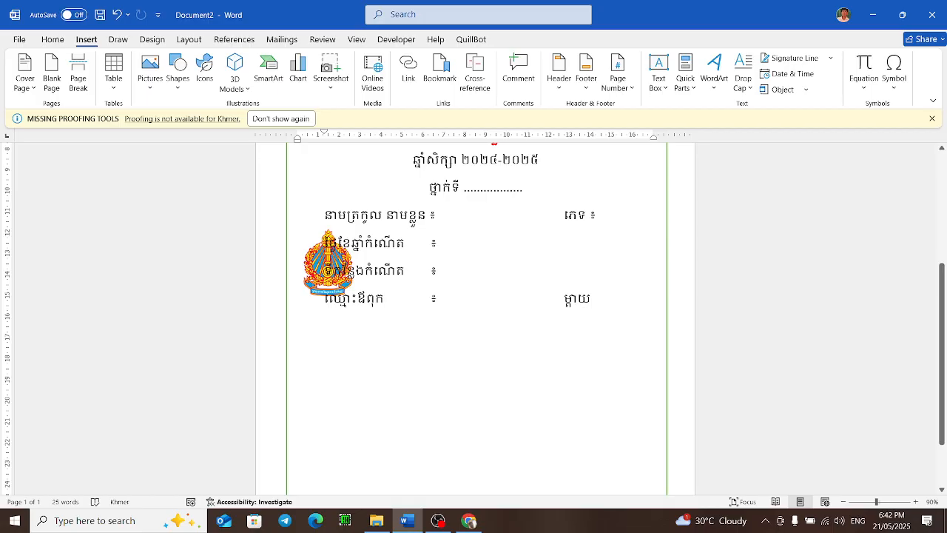
right_click(311, 287)
key("Escape")
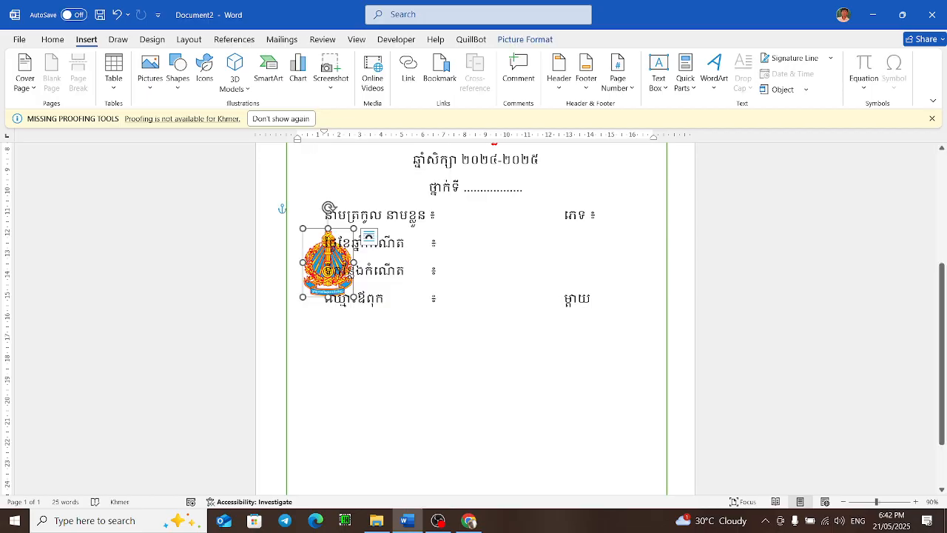
left_click_drag(310, 231, 342, 141)
scroll(353, 236, "up", 3)
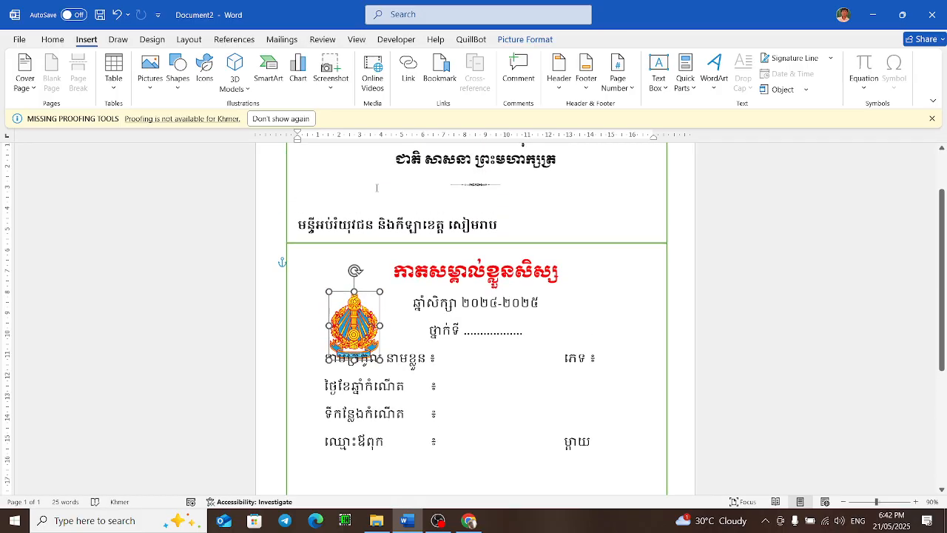
left_click_drag(342, 349, 330, 185)
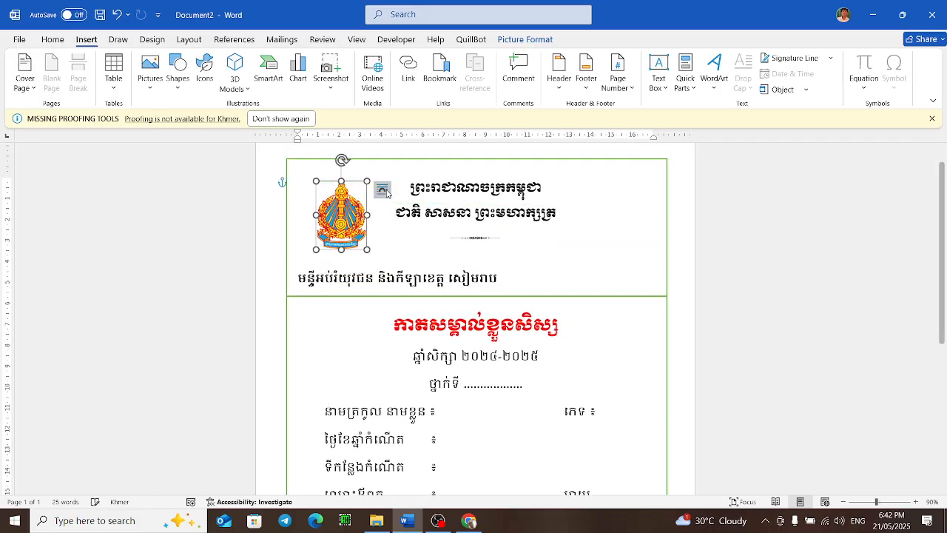
Step: Nudge the emblem slightly down and left within the header's top-left corner
left_click(381, 190)
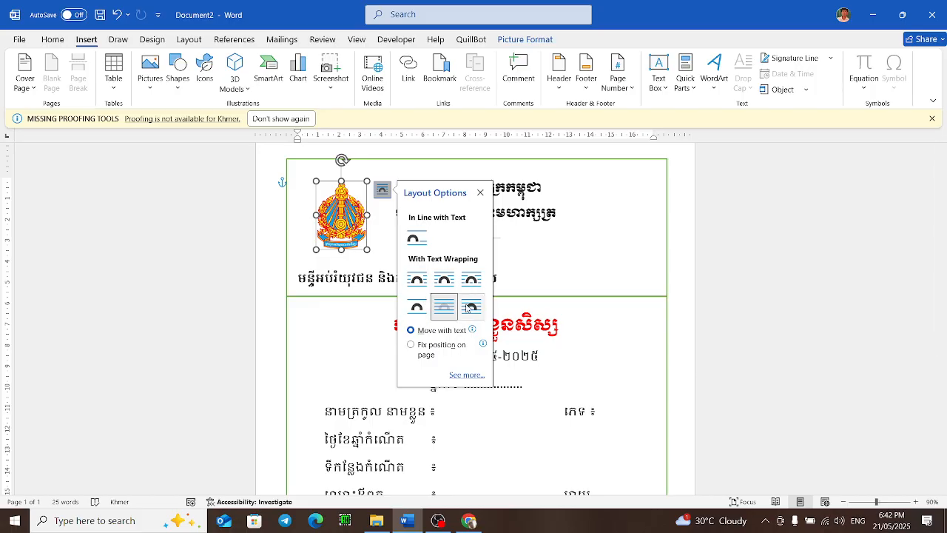
left_click(382, 191)
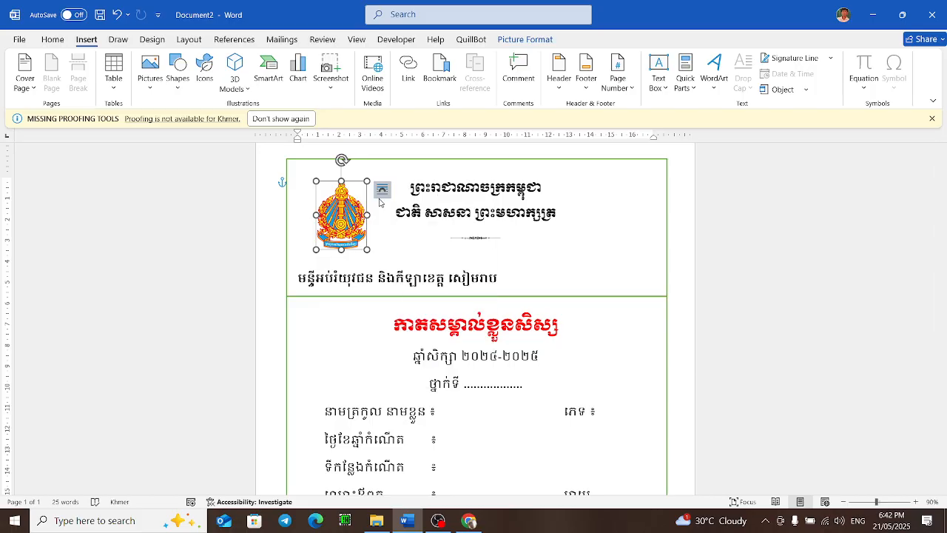
left_click(392, 232)
right_click(342, 177)
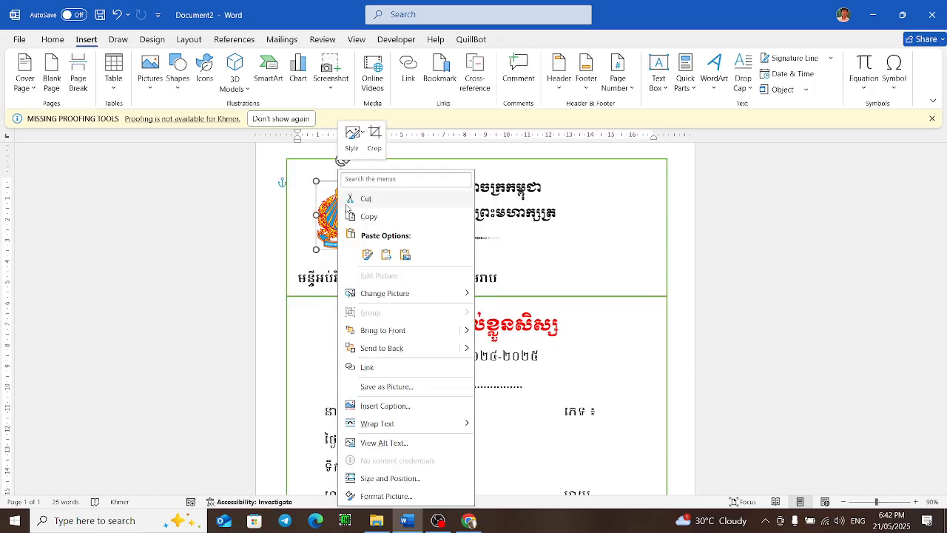
key("Escape")
left_click_drag(350, 184, 340, 194)
left_click(593, 228)
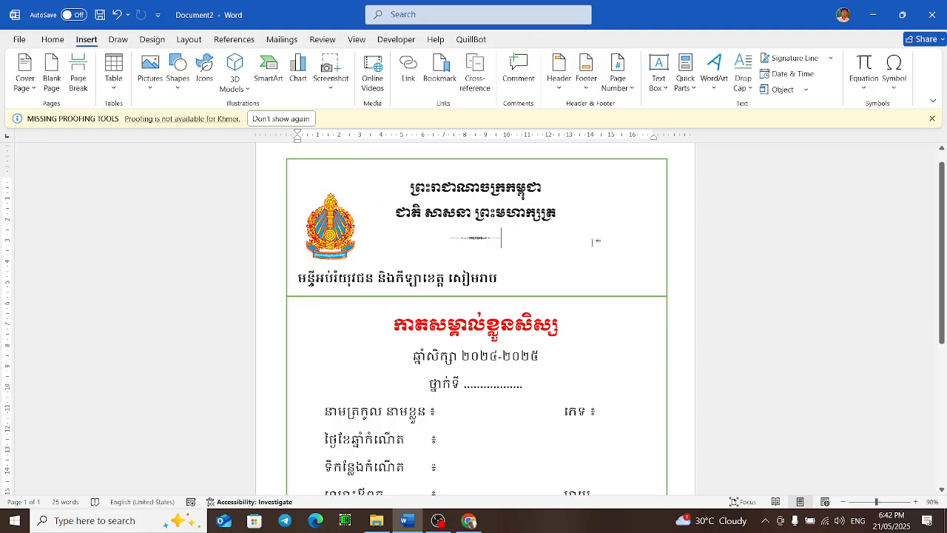
Step: Save the card document in the CUS folder on drive D, keeping the suggested file name
scroll(596, 321, "down", 6)
scroll(590, 271, "up", 3)
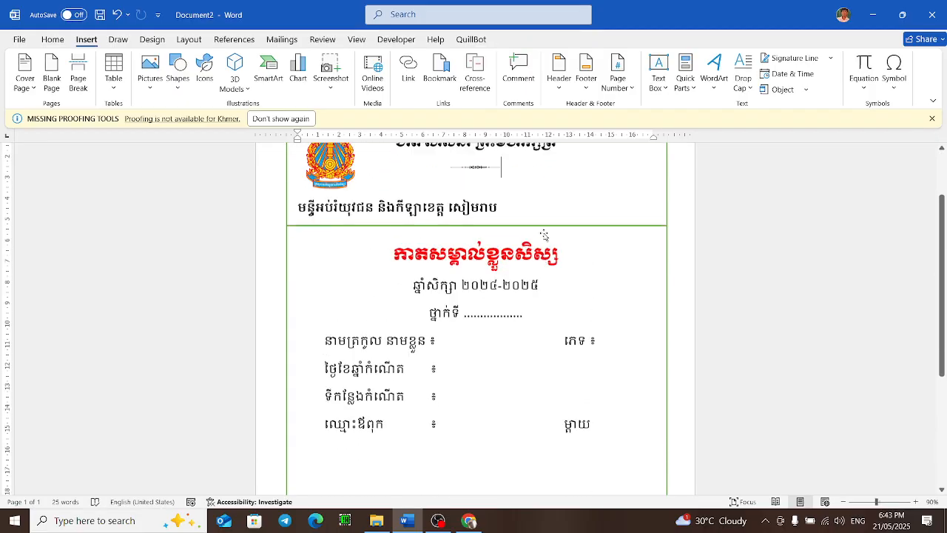
key("ctrl+s")
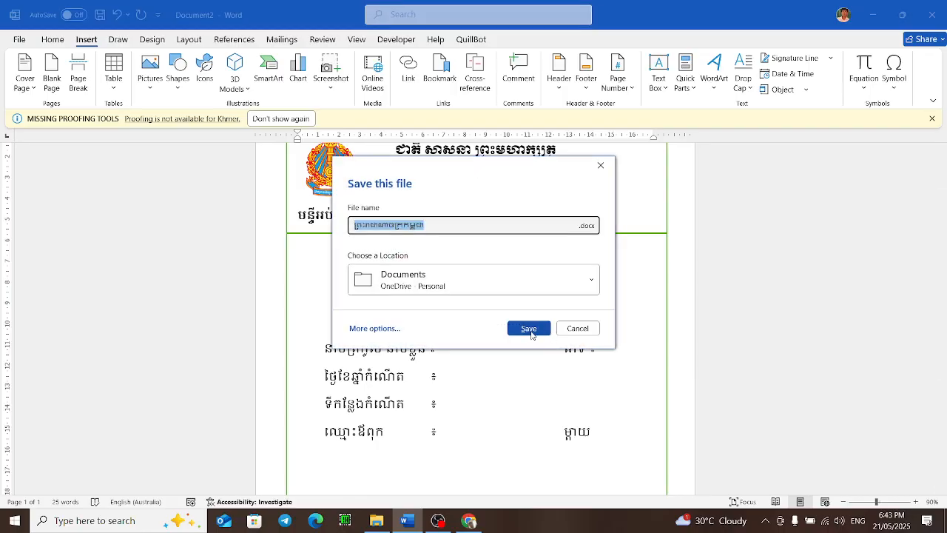
left_click(494, 285)
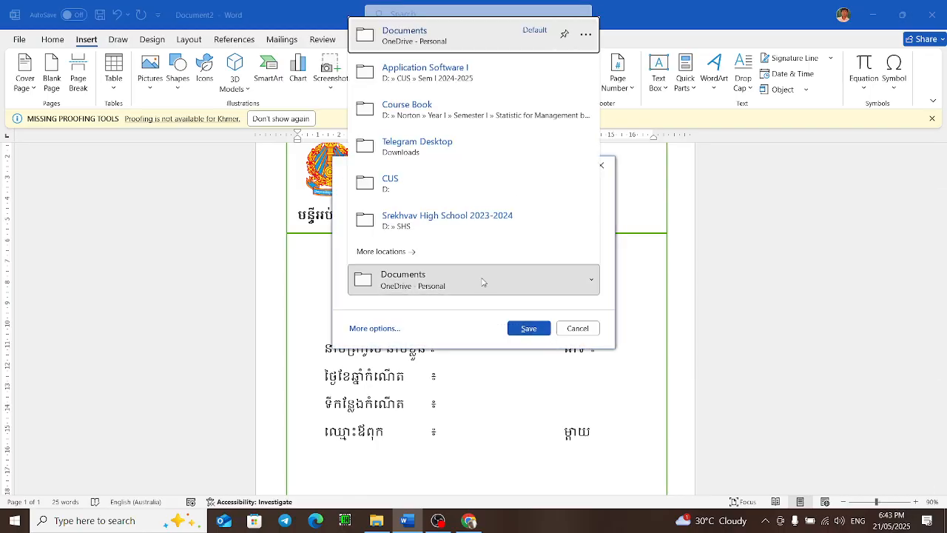
left_click(461, 179)
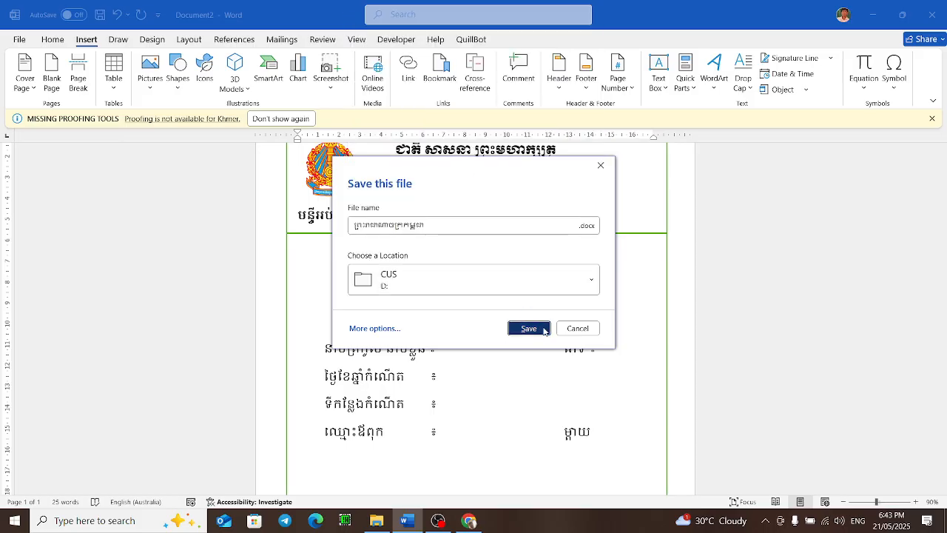
left_click(545, 329)
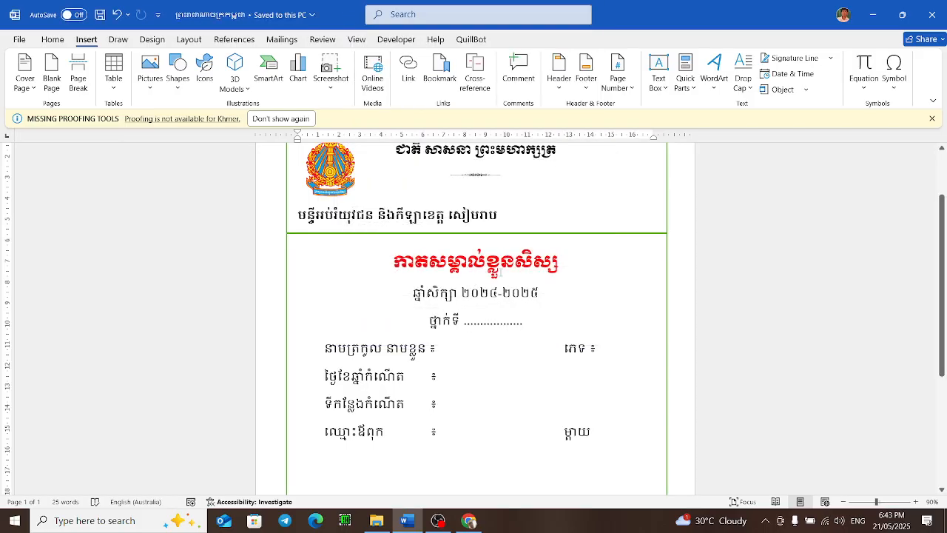
scroll(498, 368, "up", 3)
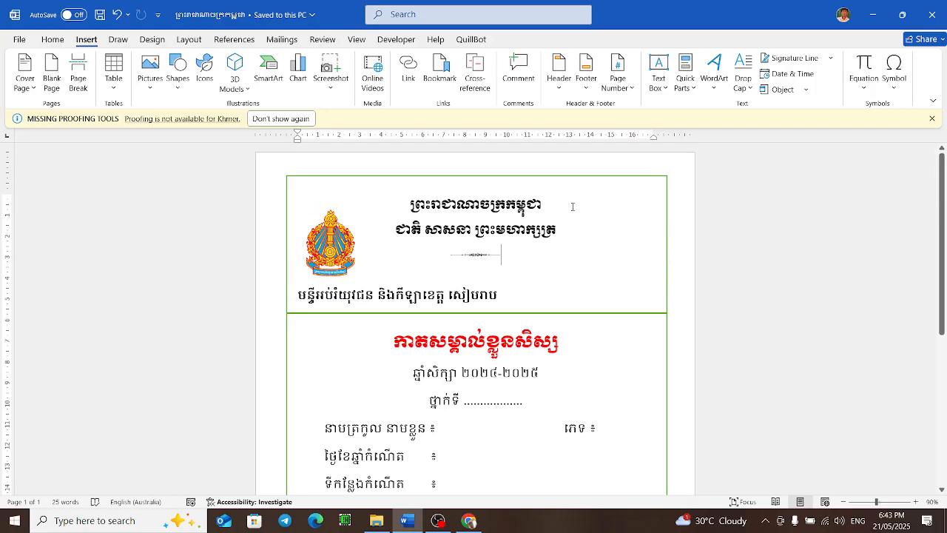
scroll(425, 318, "down", 4)
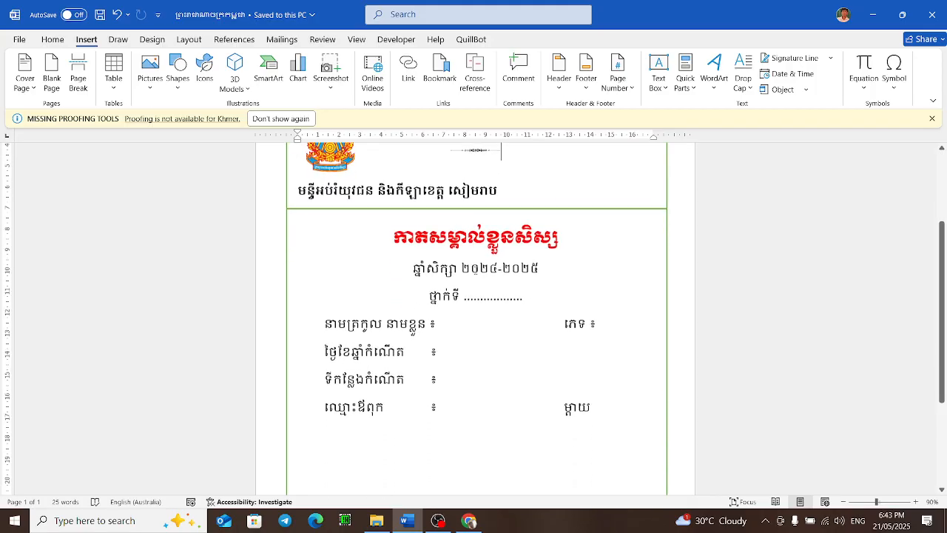
left_click(463, 293)
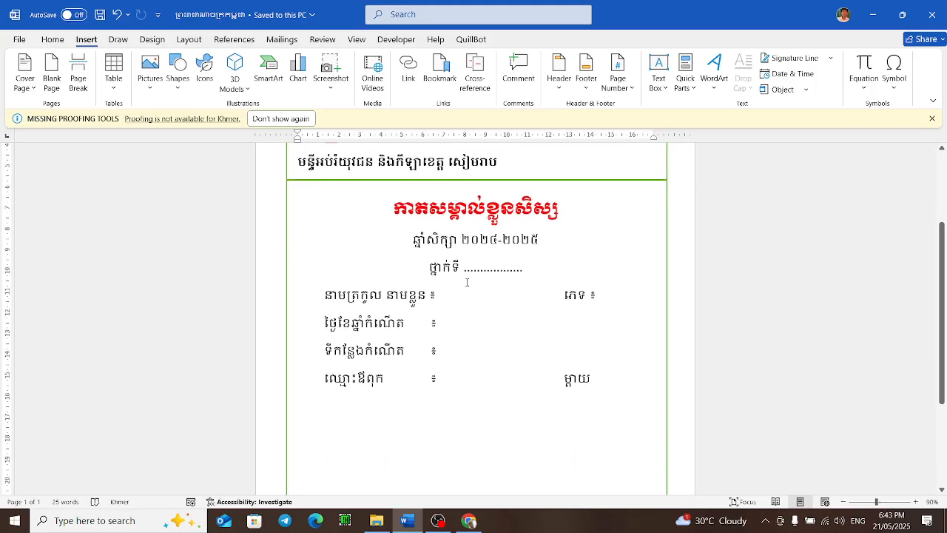
left_click(489, 265)
left_click(447, 356)
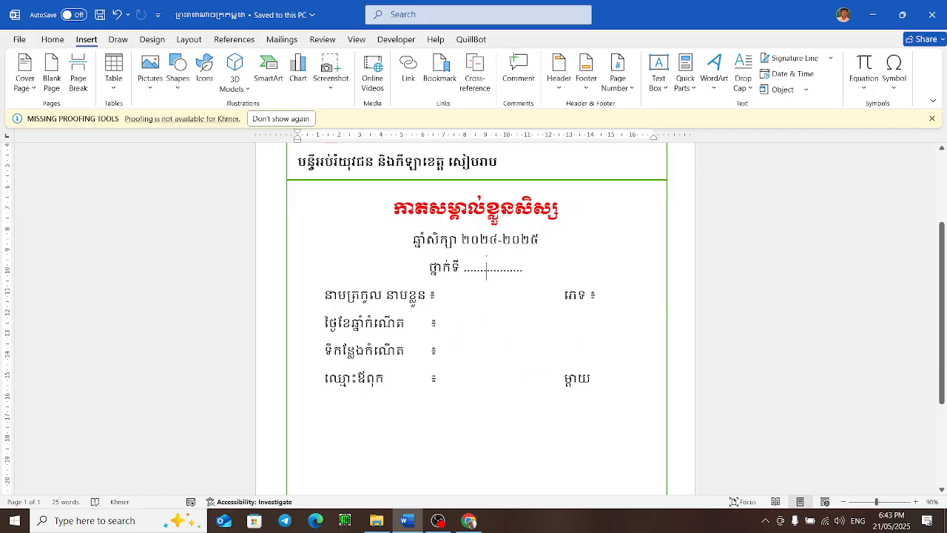
scroll(508, 303, "up", 1)
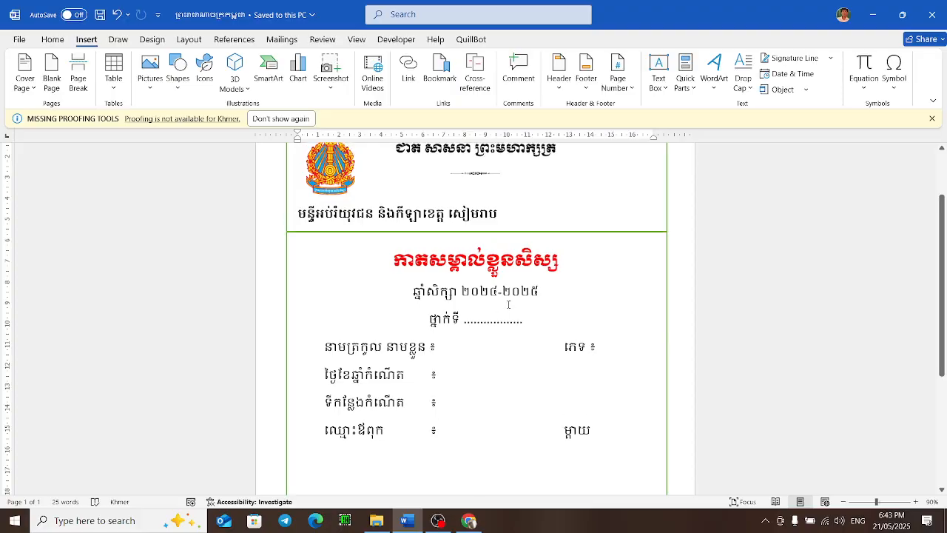
Step: Switch to Excel through the taskbar search, dismiss its startup error, and open a blank workbook
left_click(136, 514)
type("ex")
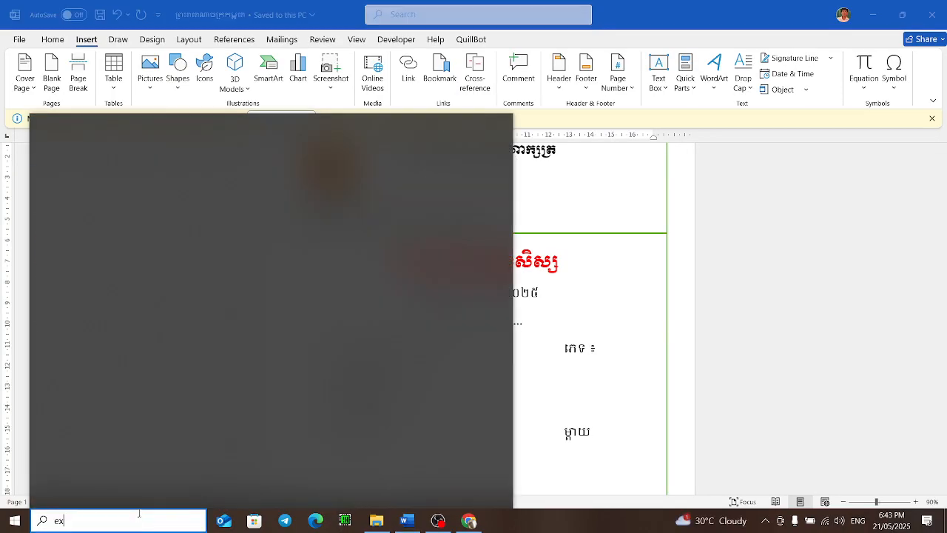
left_click(158, 194)
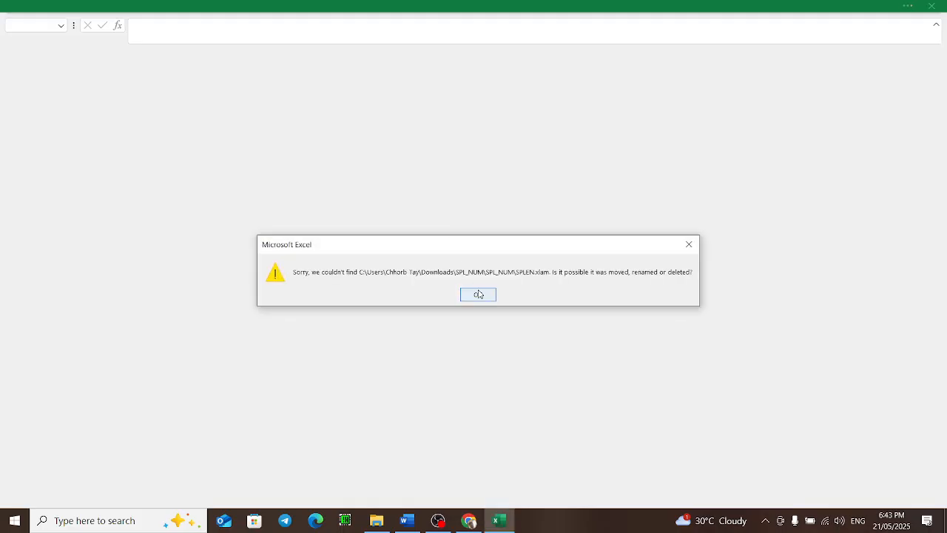
left_click(478, 295)
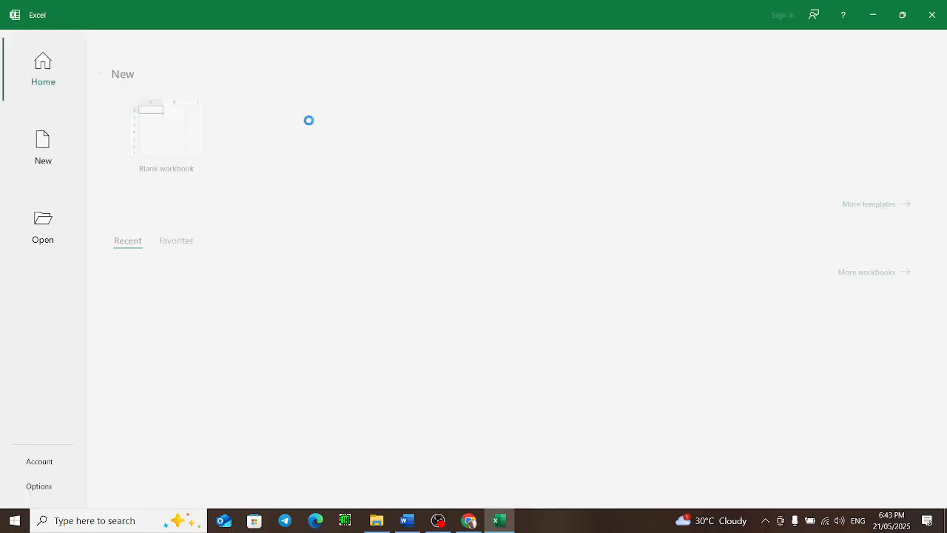
left_click(179, 135)
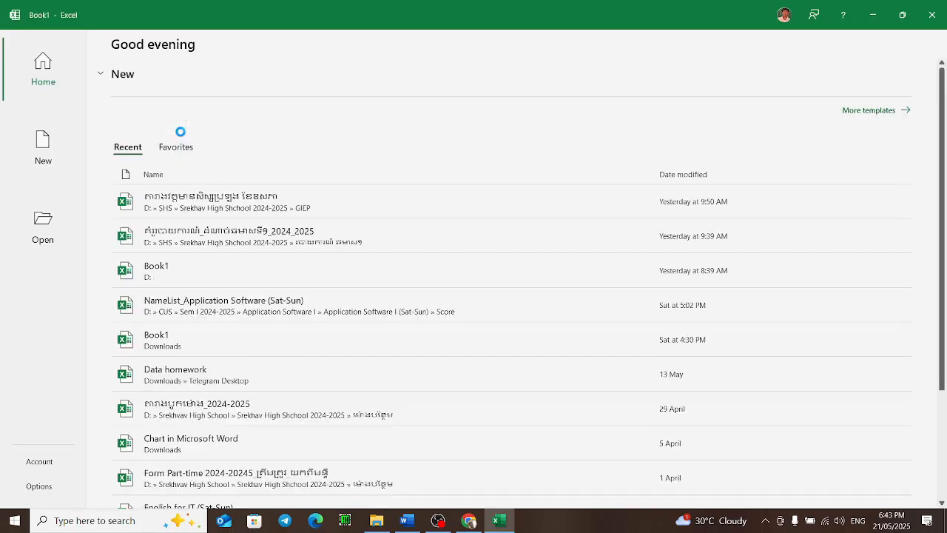
scroll(172, 144, "up", 4)
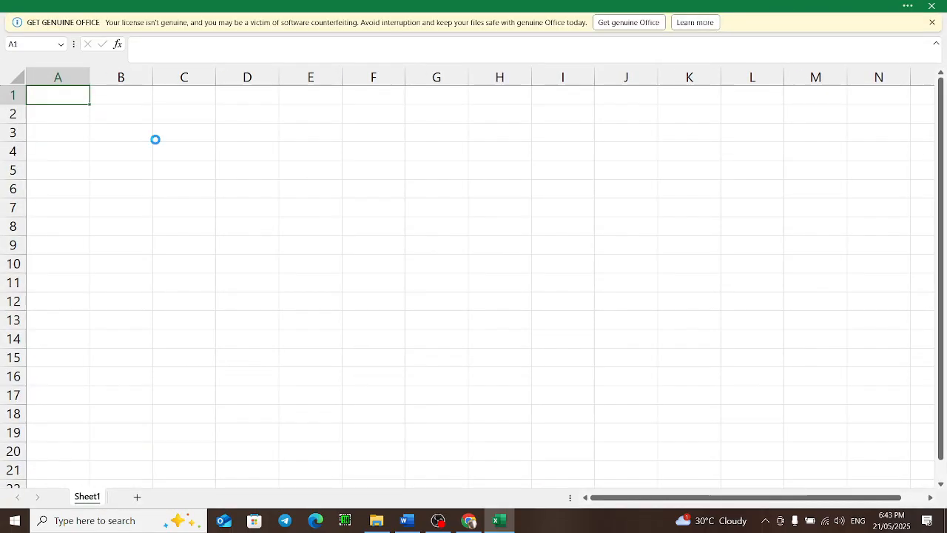
scroll(154, 139, "up", 4)
scroll(94, 100, "up", 1)
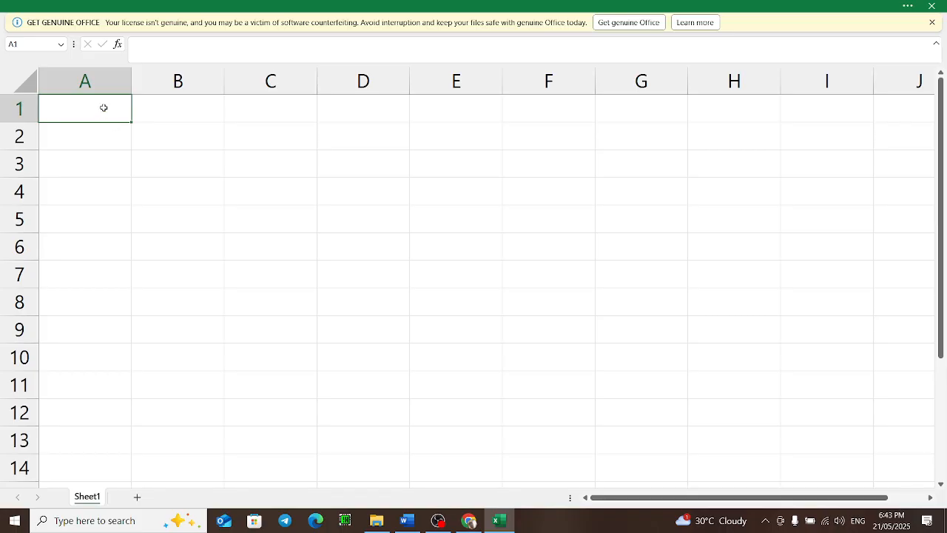
Step: Enter the header Name in cell A1
type("N")
key("BackSpace")
type("Nmae")
key("BackSpace")
key("BackSpace")
key("BackSpace")
type("ame")
key("Tab")
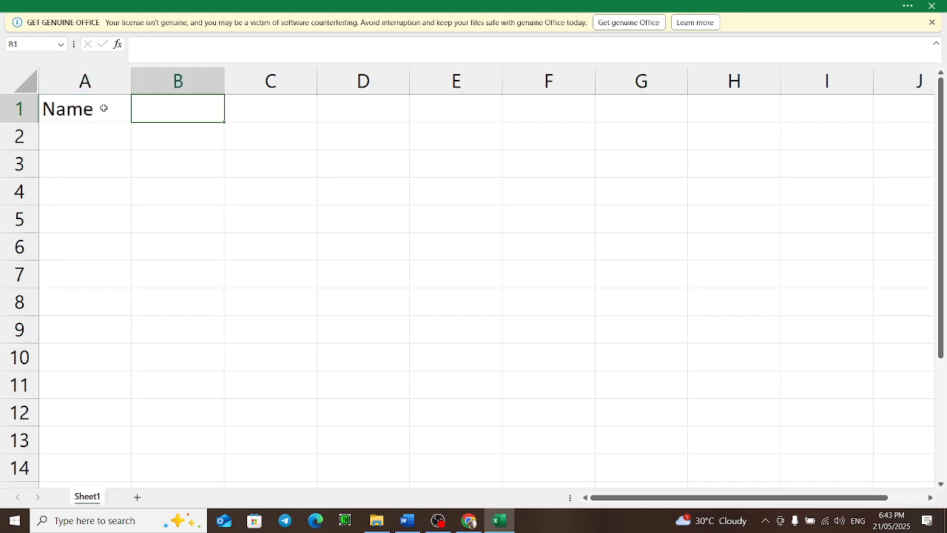
Step: Replace the A1 header with ឈ្មោះ and enter ភេទ in B1
left_click(103, 108)
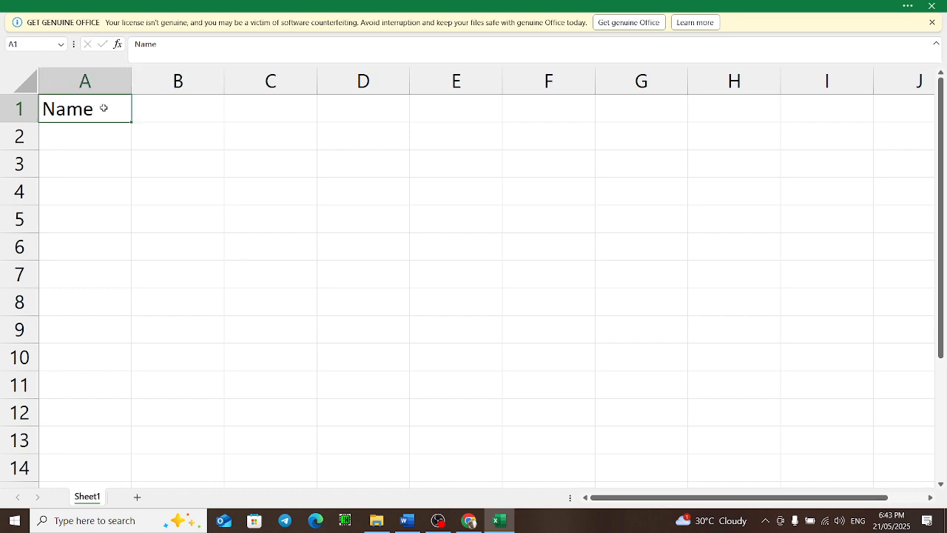
type("ឈយ")
type("ោះ")
key("Tab")
type("ភេទ")
key("Tab")
type("ថ")
key("BackSpace")
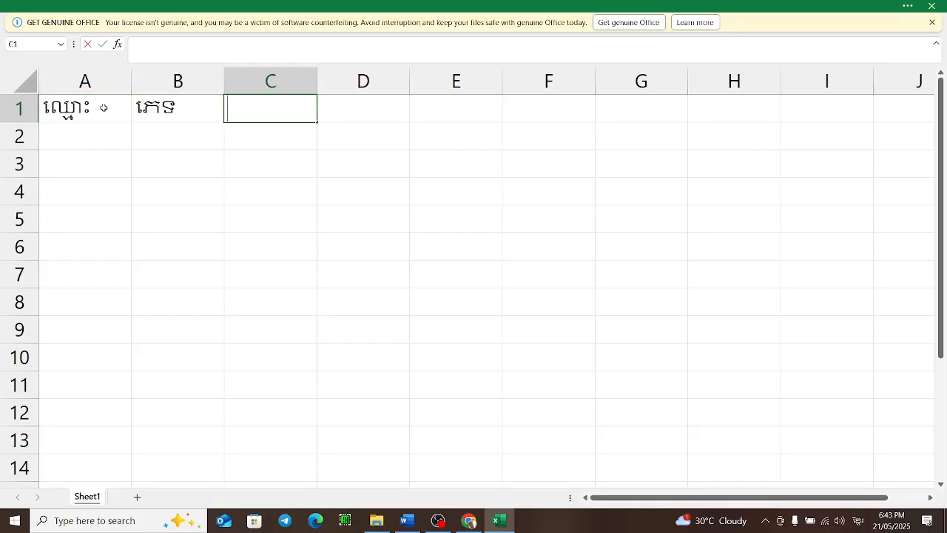
Step: Enter DOB as the header in C1 and change the B1 header to Sex
type("DOB")
key("shift+Tab")
type("G")
key("BackSpace")
type("Gen")
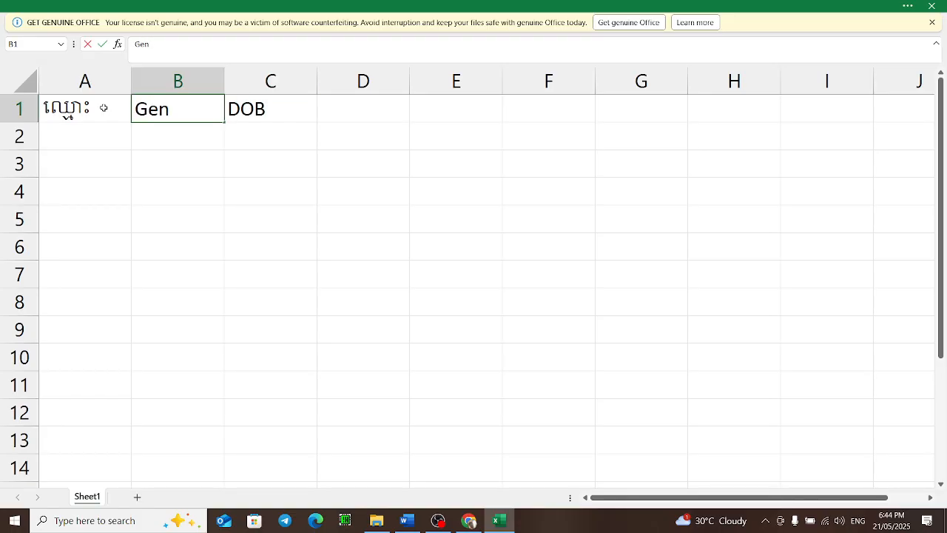
key("BackSpace")
key("BackSpace")
key("BackSpace")
type("Sex")
key("shift+Tab")
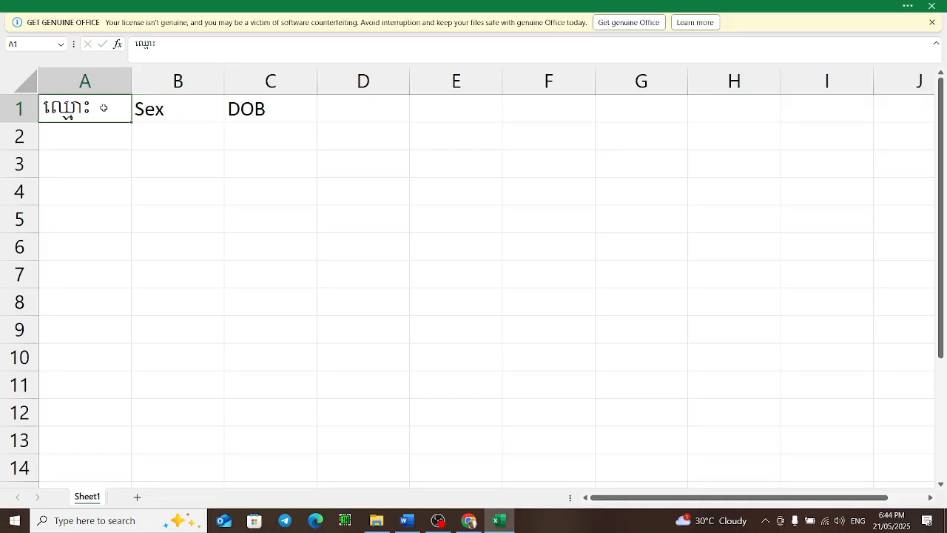
Step: Change the A1 header back to Name
type("Name")
key("Tab")
key("Tab")
key("Tab")
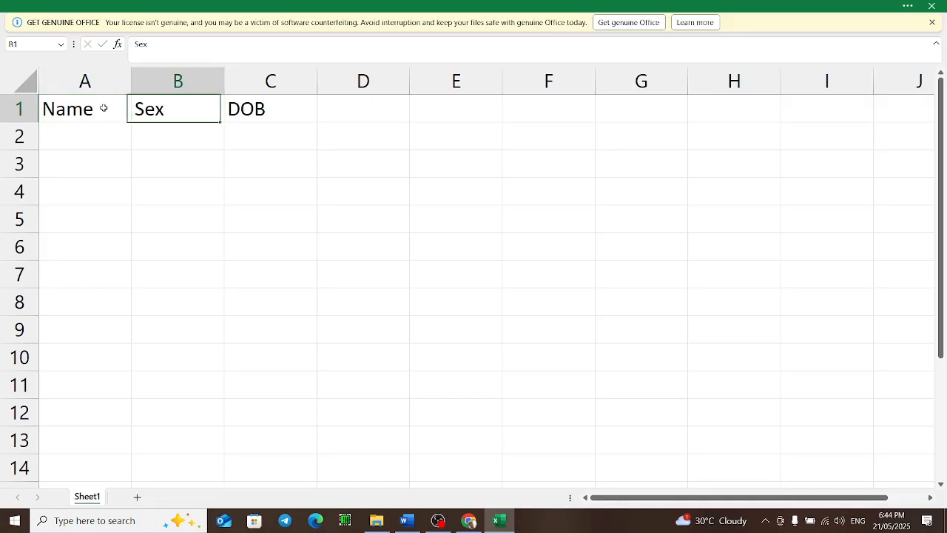
key("Left")
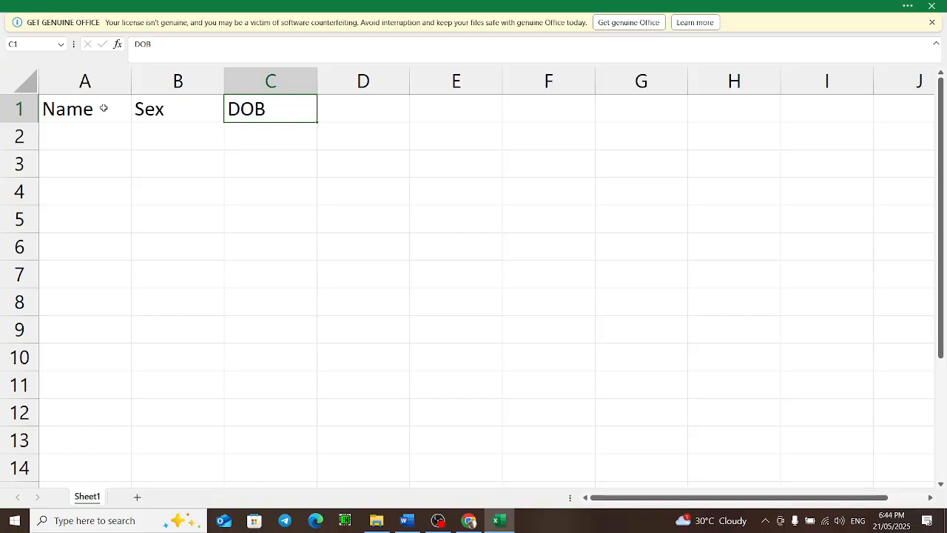
Step: Extend the C1 header to DOB=Date of Birth and autofit column C to its width
double_click(286, 106)
type("=Date")
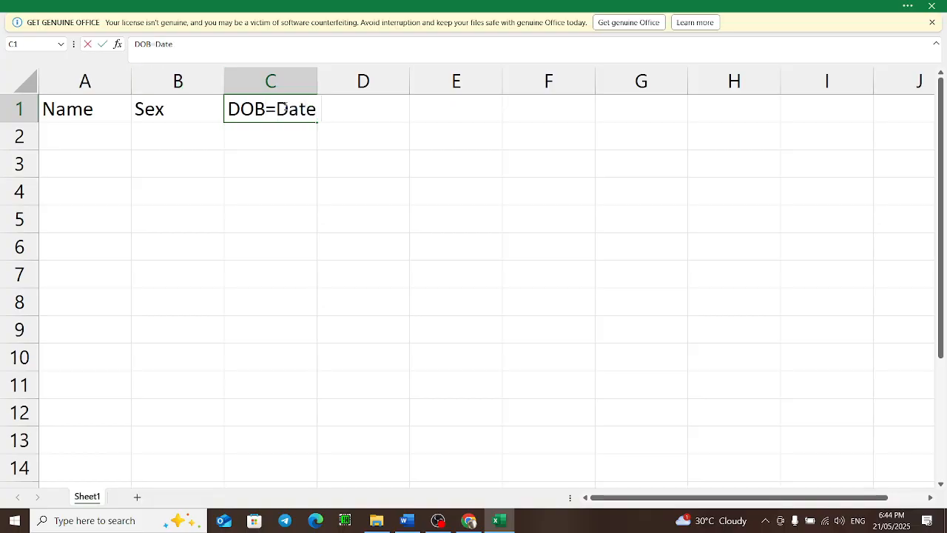
type(" of Birt")
key("BackSpace")
type("rth")
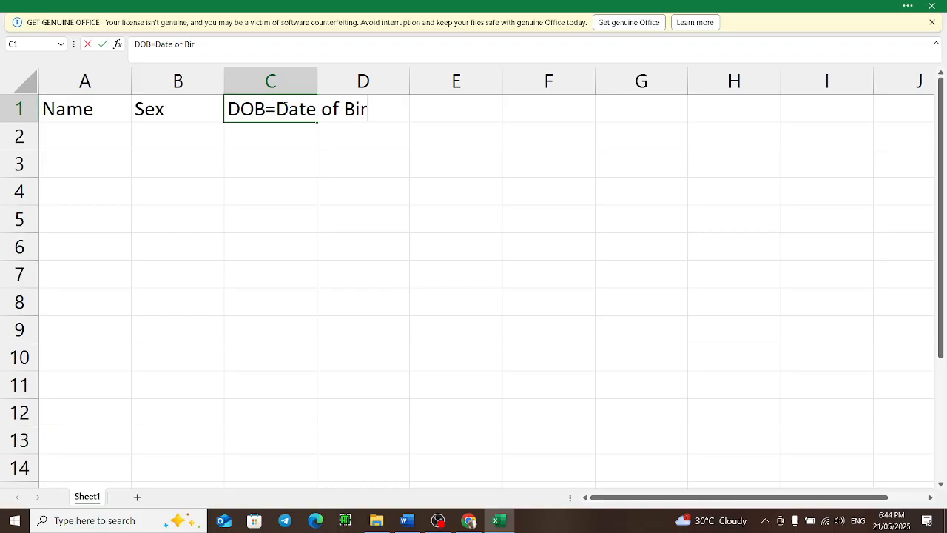
left_click(435, 110)
double_click(317, 87)
left_click(366, 119)
left_click(409, 110)
Step: Enter POB as the header in D1
type("P")
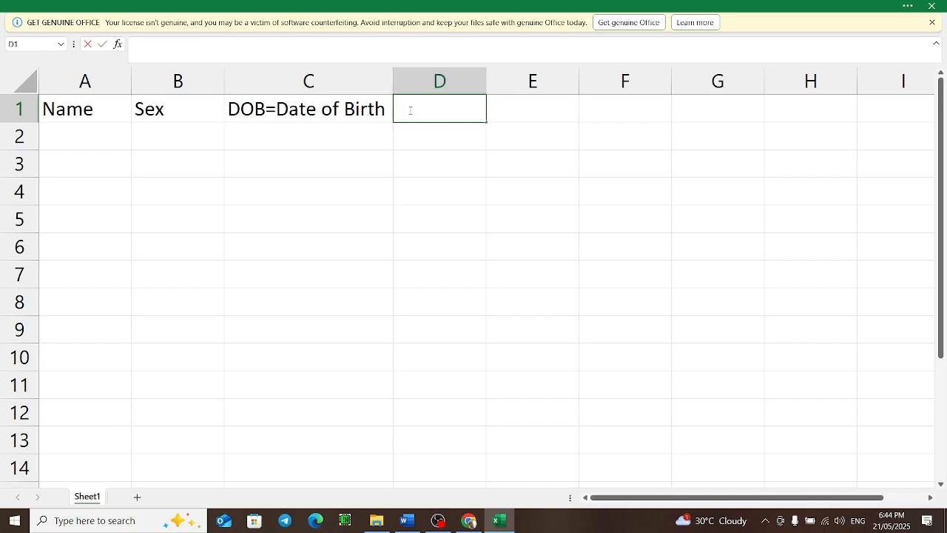
type("POB")
key("Tab")
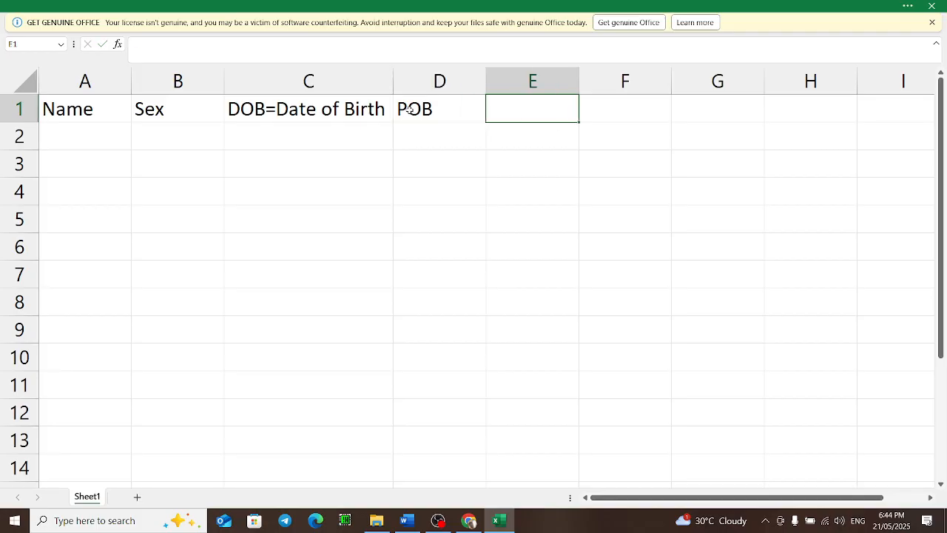
left_click(409, 109)
left_click(531, 109)
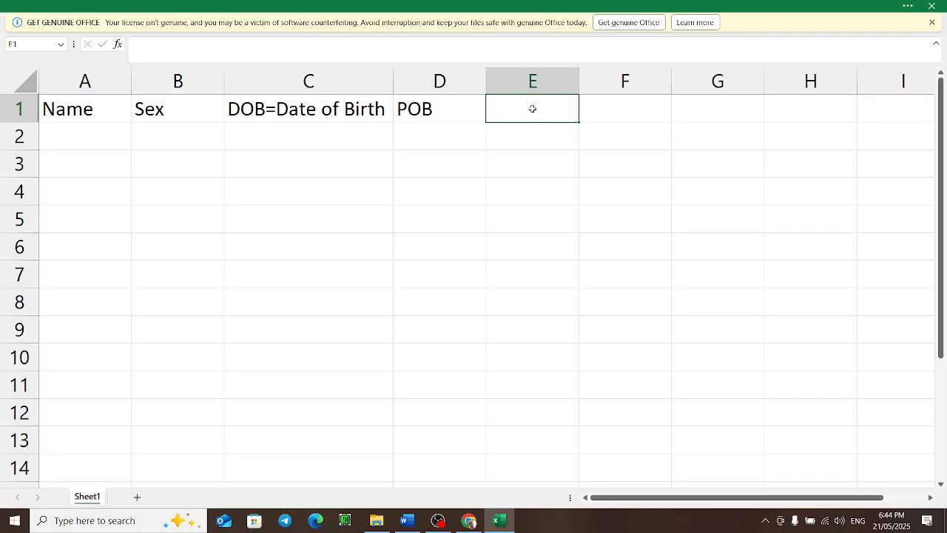
Step: Enter Father's Name as the header in E1
type("Father's Name")
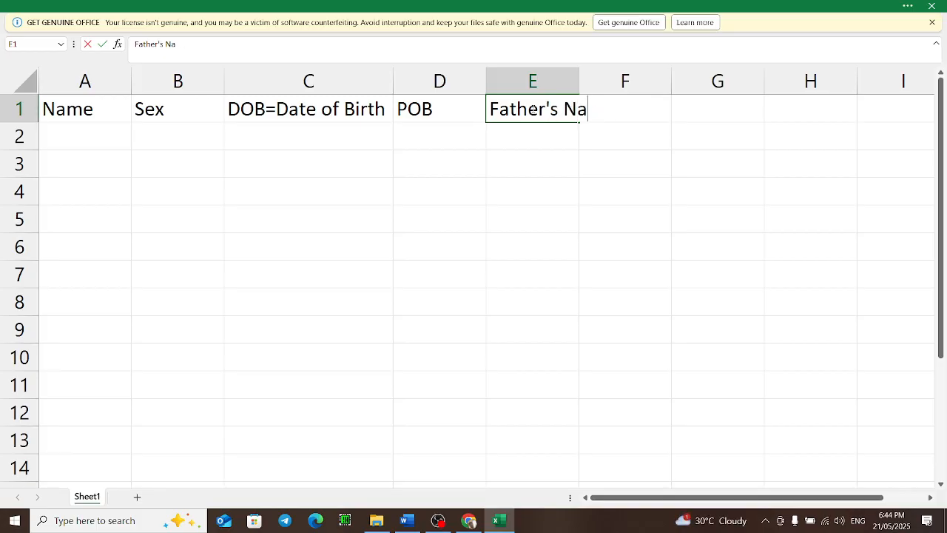
key("Tab")
Step: Enter Mother's Name as the header in F1
type("Mo")
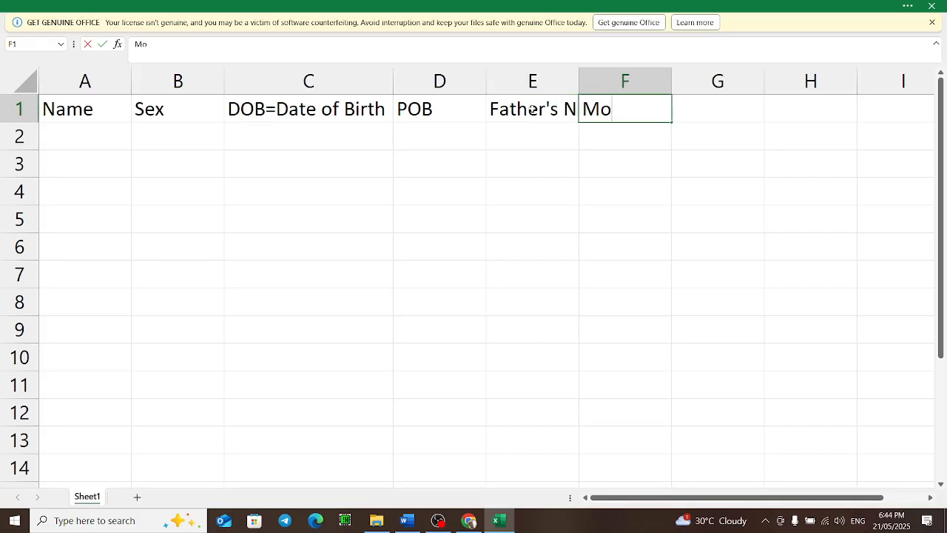
type("ther's Name")
key("Tab")
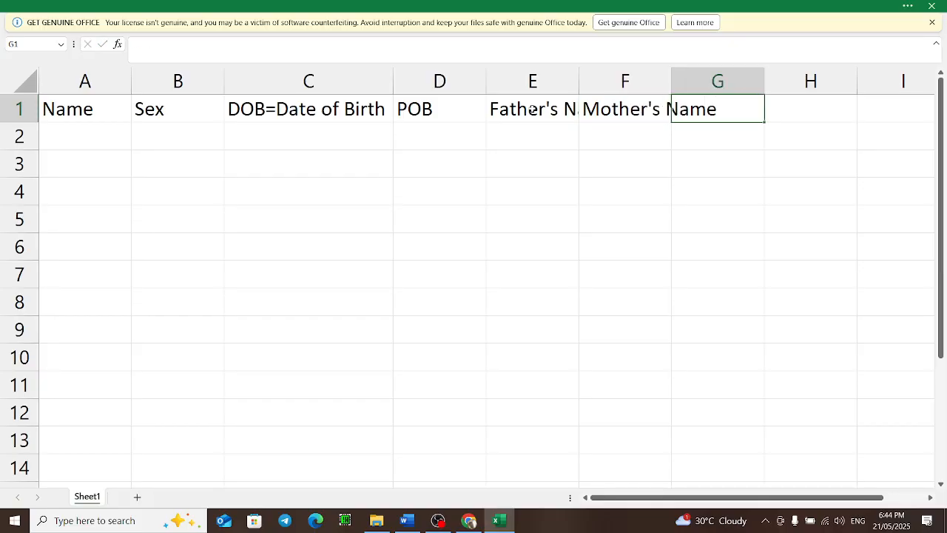
Step: Select the whole sheet and autofit all columns to their contents
left_click(24, 80)
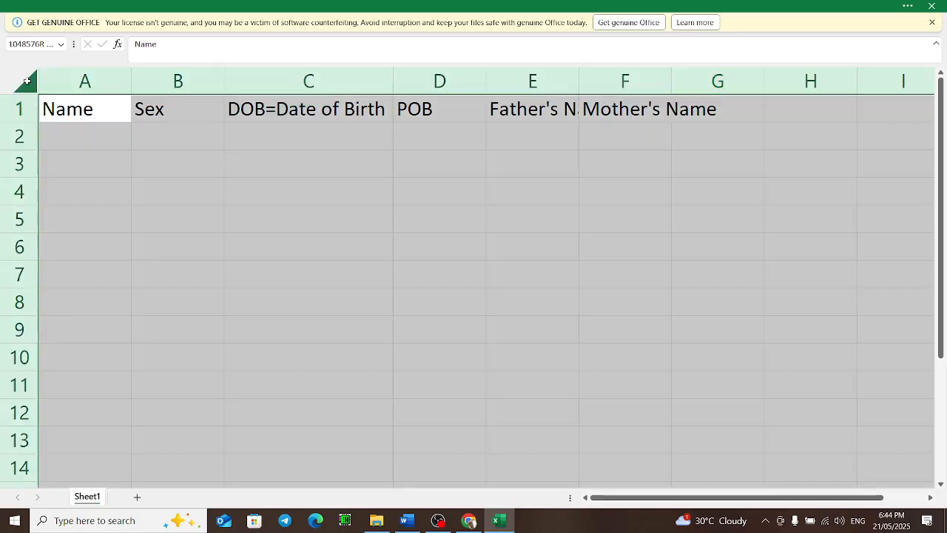
double_click(129, 78)
left_click(368, 128)
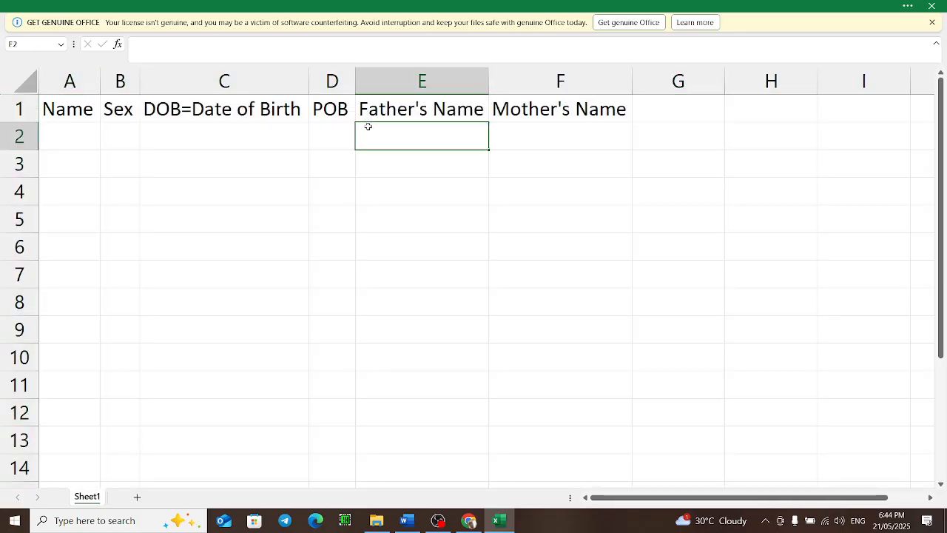
Step: Enter placeholders A, B, C in A2:A4 and fill them down to A11
left_click(308, 154)
left_click(80, 135)
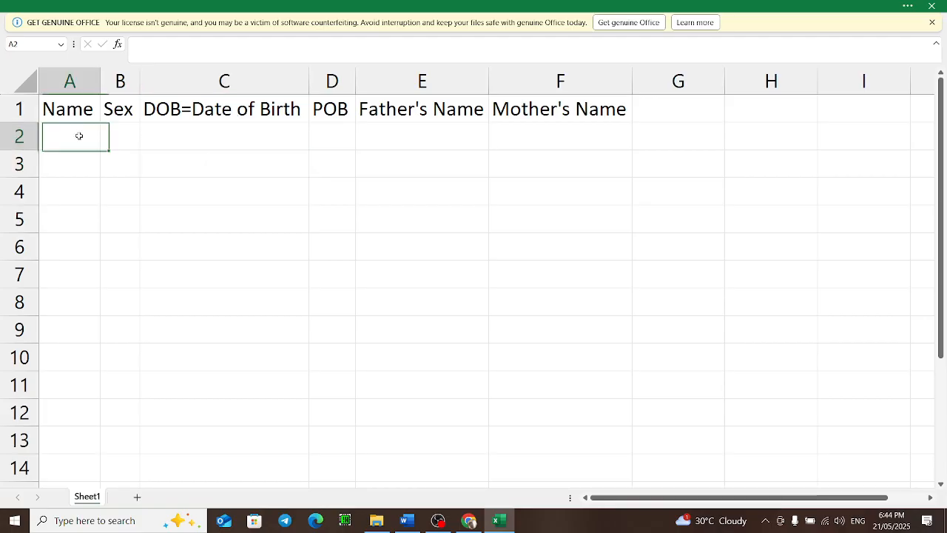
type("A")
key("Return")
type("B")
key("Return")
type("C")
key("Return")
left_click_drag(89, 131, 105, 370)
left_click(69, 219)
left_click(125, 140)
type("F")
key("BackSpace")
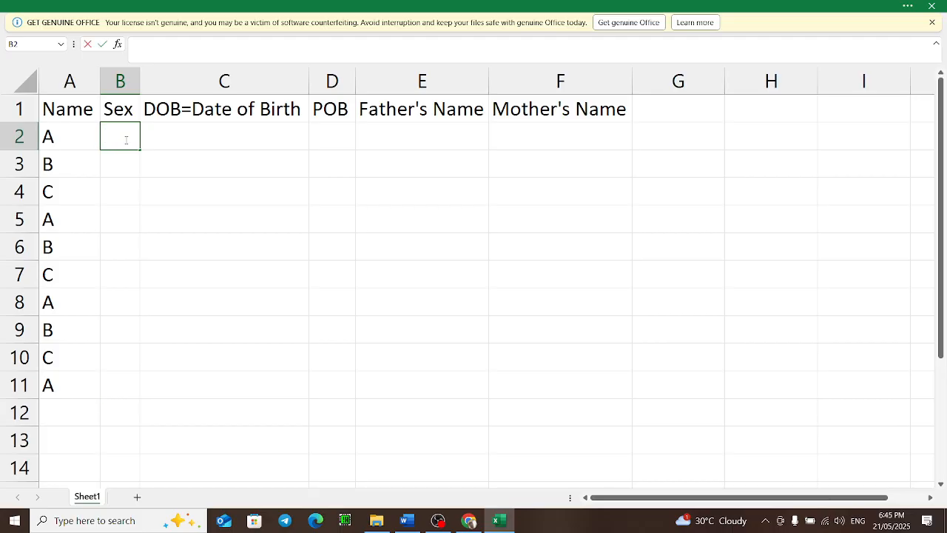
key("Left")
type("ដារ")
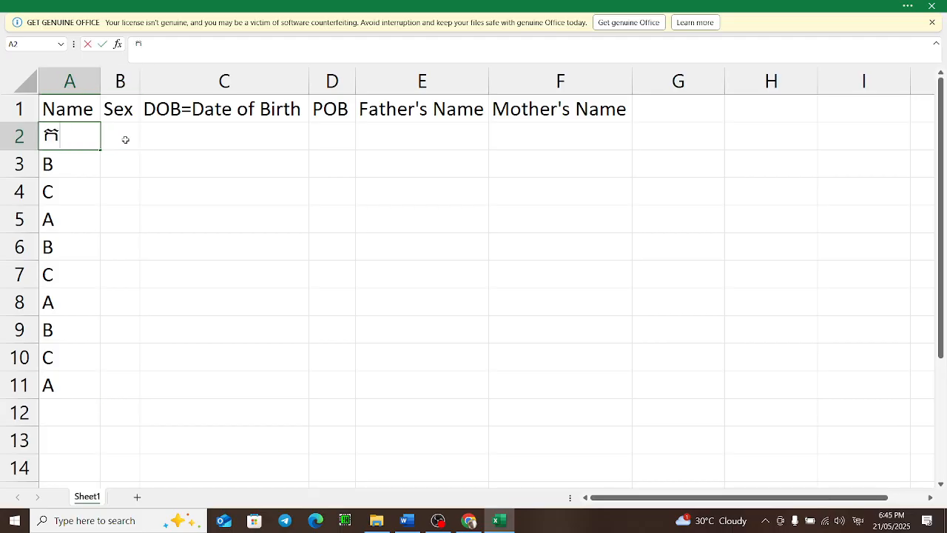
key("Return")
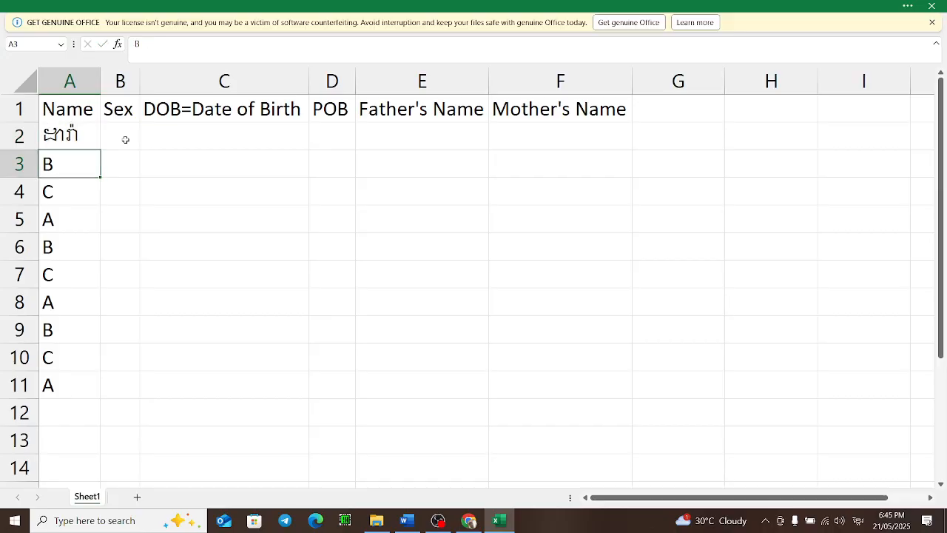
type("ដាក់")
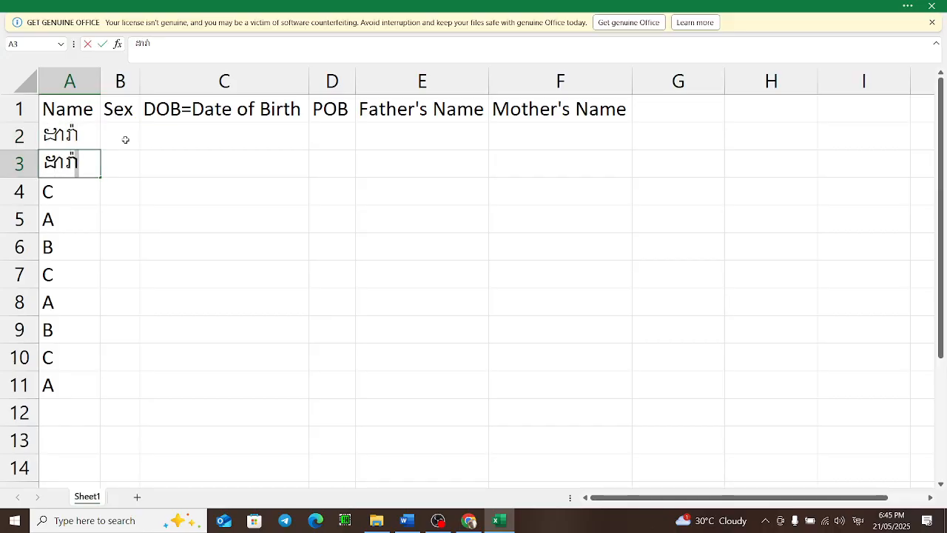
type("ូ")
key("Up")
type("ដ")
key("BackSpace")
key("BackSpace")
type("កុក")
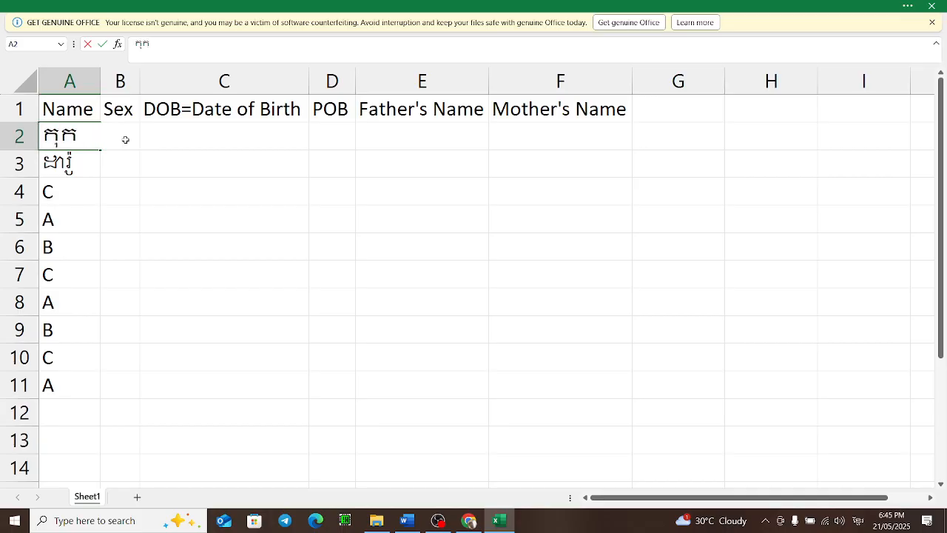
type(" ដារ៉ា")
key("Return")
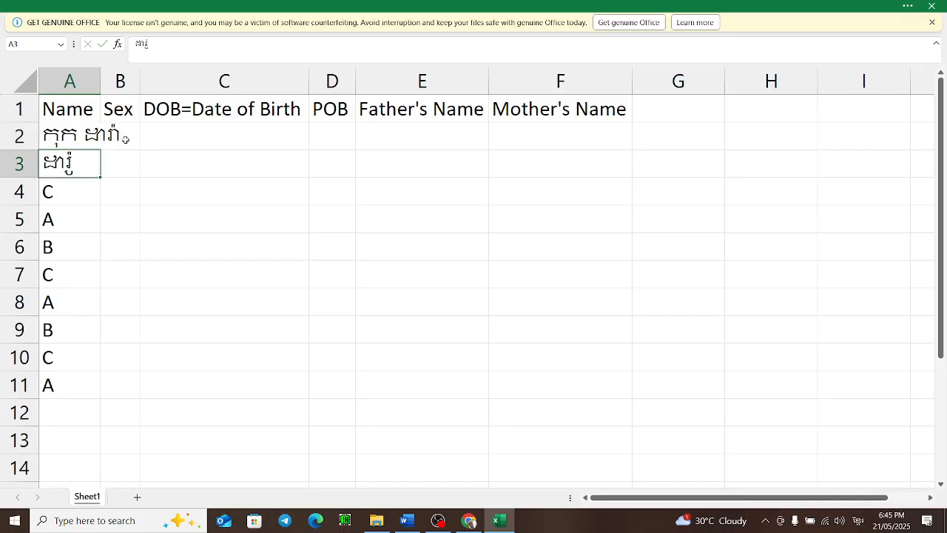
left_click_drag(102, 81, 223, 74)
type("ស")
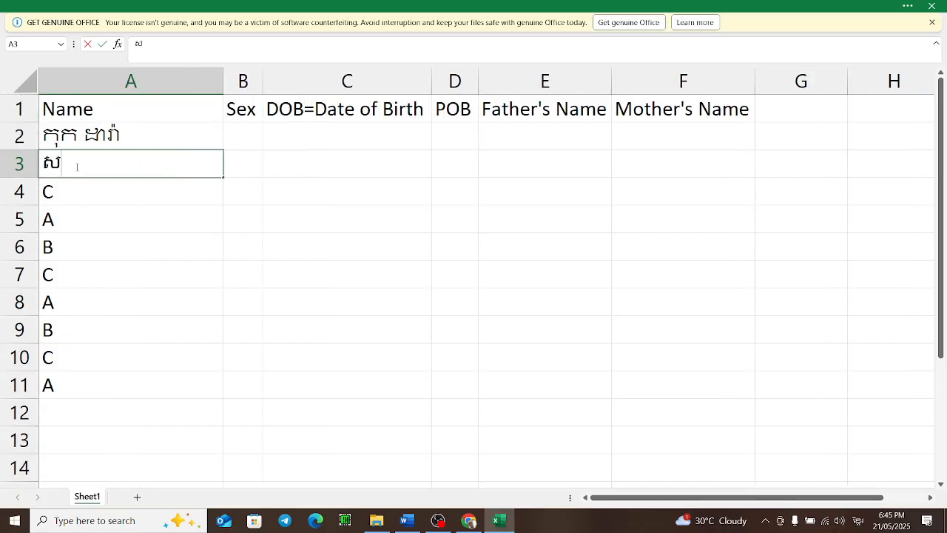
type("ិក ដារ")
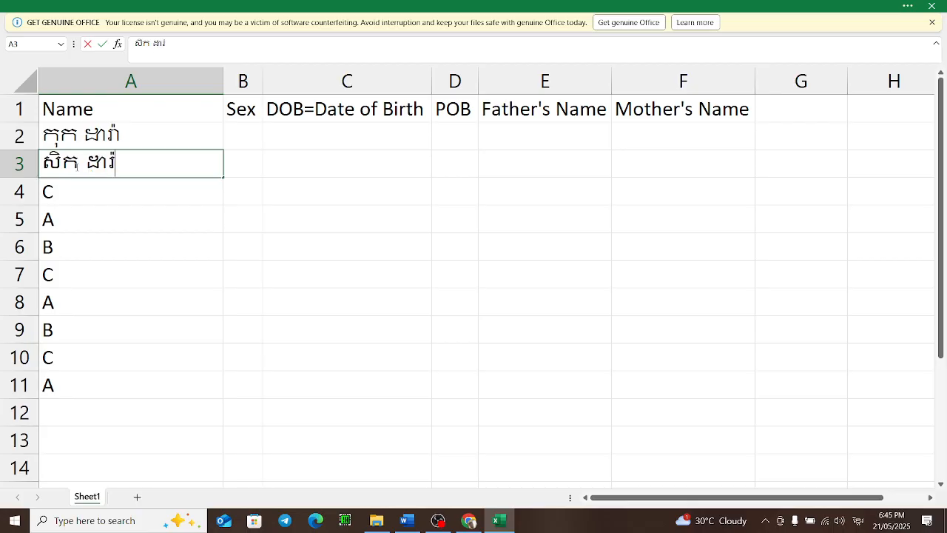
type("៉ូ")
key("Return")
type("ជ")
key("BackSpace")
type("ព")
key("BackSpace")
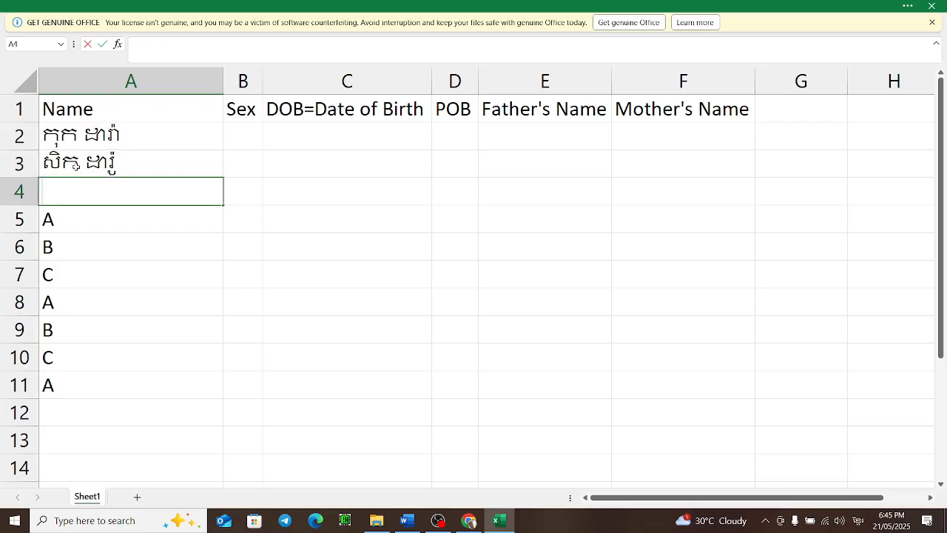
type("លាភ ពិស")
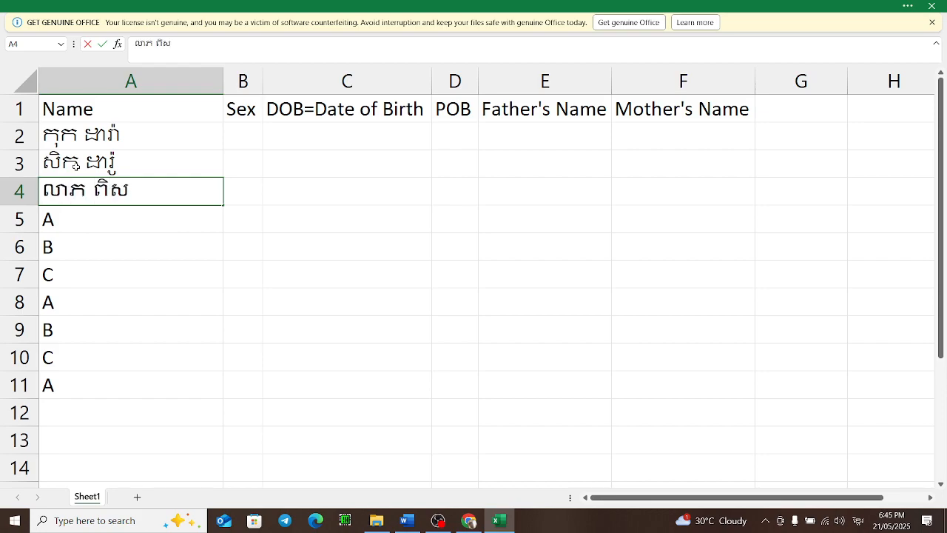
type("ិទ្ធ")
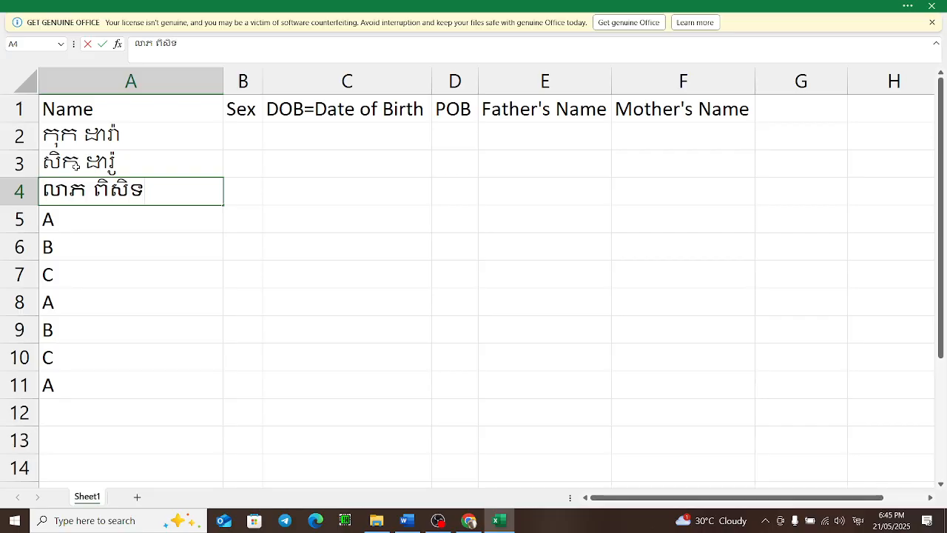
key("Return")
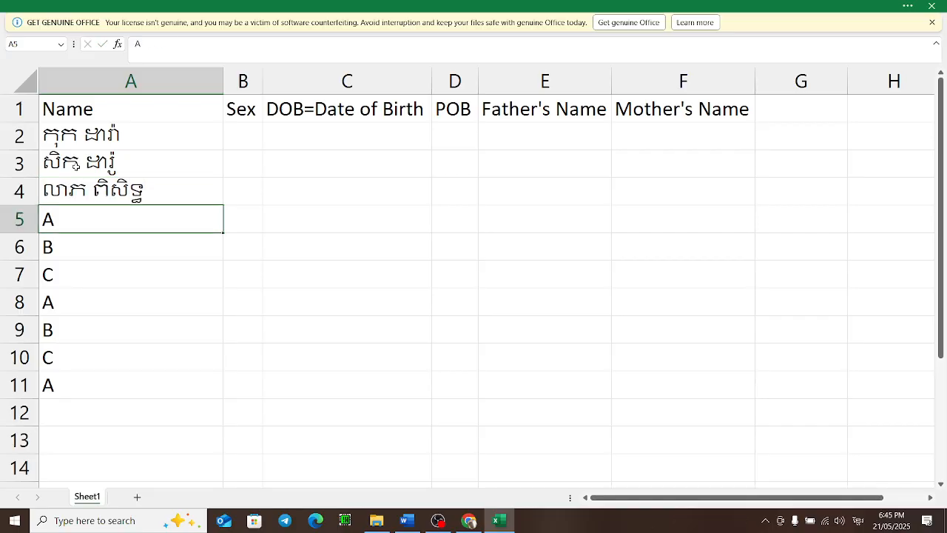
Step: Copy the three names and paste them repeatedly down column A to row 11
type("ដថ")
key("BackSpace")
key("BackSpace")
left_click_drag(89, 133, 123, 383)
key("ctrl+c")
key("ctrl+v")
left_click(154, 298)
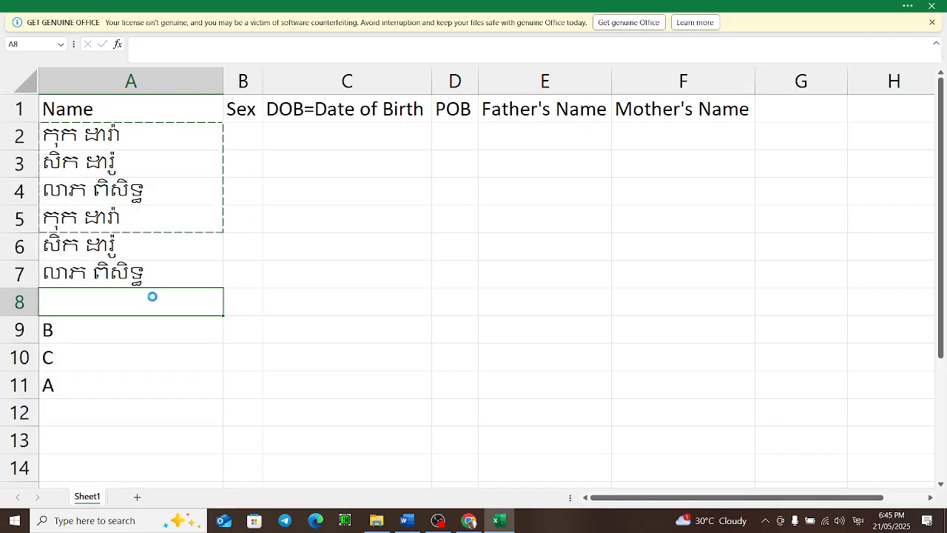
key("ctrl+v")
left_click(139, 333)
left_click(136, 222)
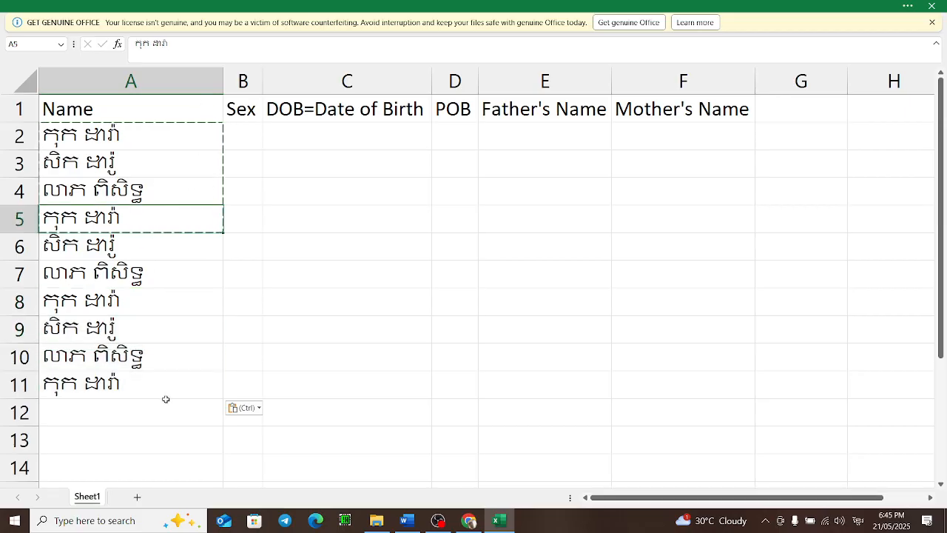
Step: Enter ប្រុស in B2 and ស្រី in B3
left_click(251, 133)
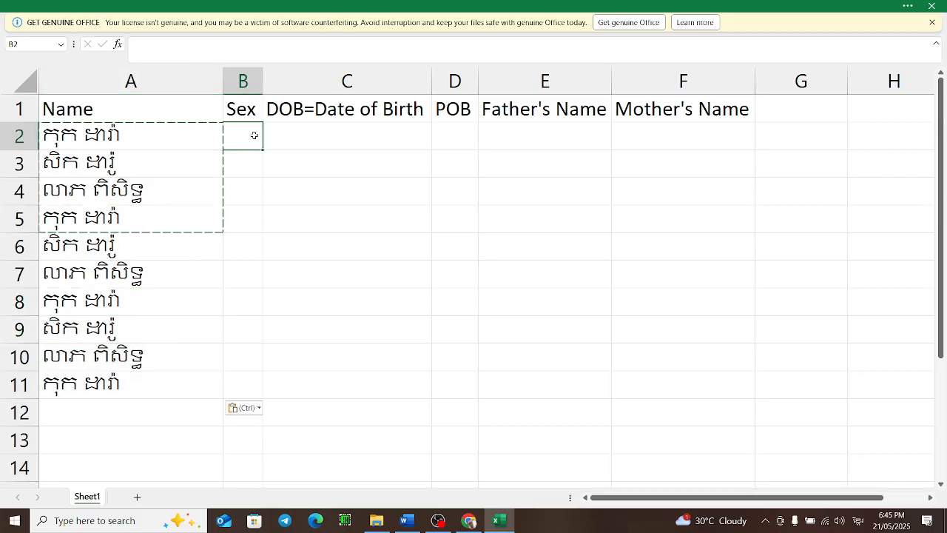
type("បុេរ")
key("BackSpace")
key("BackSpace")
key("BackSpace")
type("្រ")
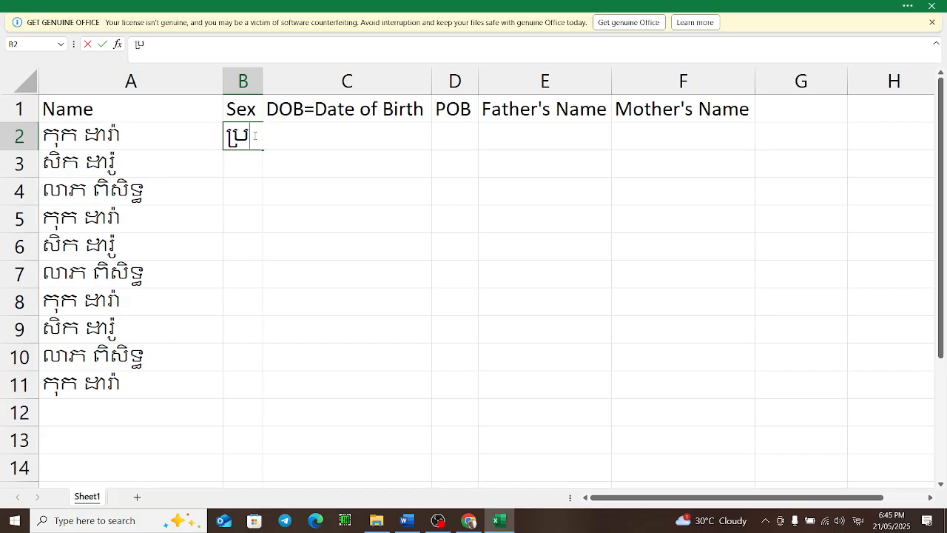
type("ុស")
key("Return")
type("ស្រ")
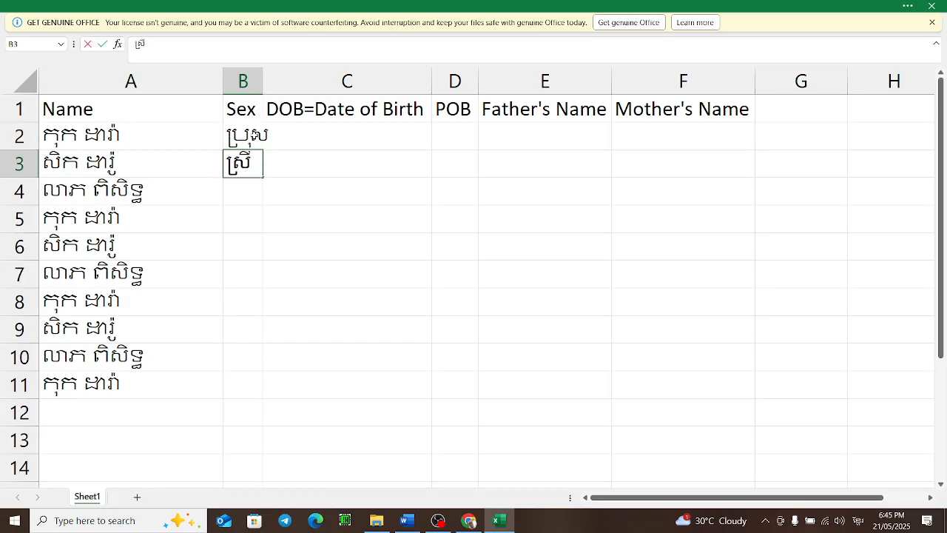
type("ី")
key("Return")
Step: Copy the two sex values and paste them down column B to row 11
left_click_drag(257, 138, 256, 182)
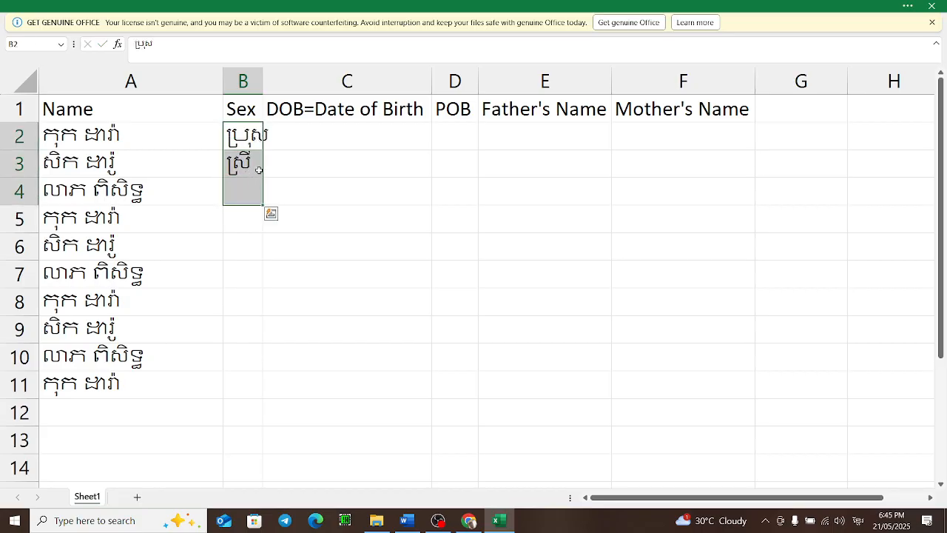
left_click(257, 164)
left_click_drag(255, 139, 244, 392)
key("ctrl+c")
key("ctrl+v")
left_click(307, 330)
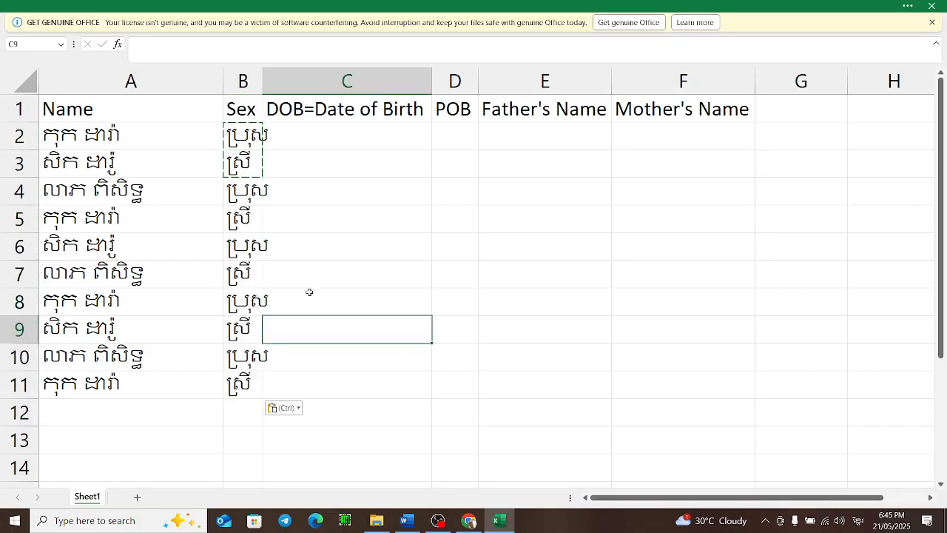
Step: Enter the date 2-2 in C2 and fill a date series down to C9
left_click(303, 134)
double_click(304, 133)
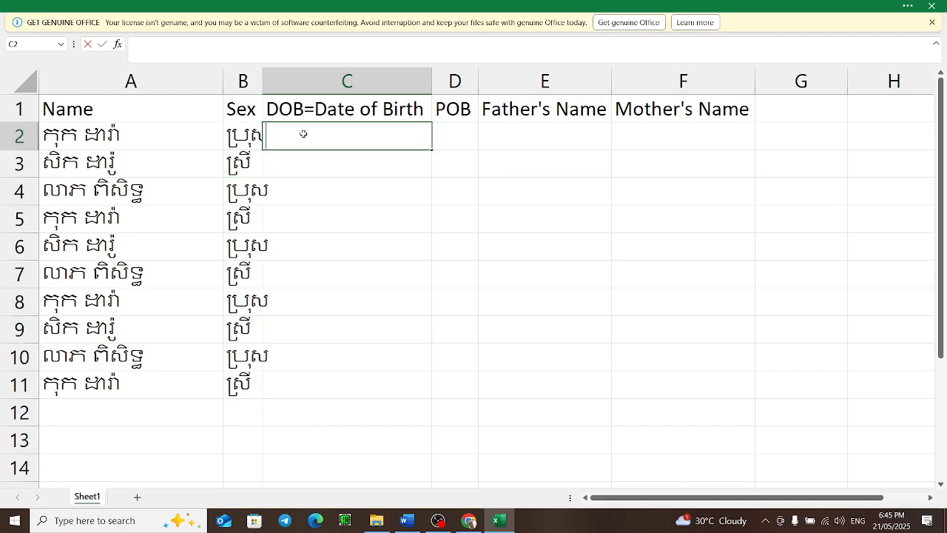
type("2-2")
left_click(326, 133)
left_click_drag(430, 149, 427, 334)
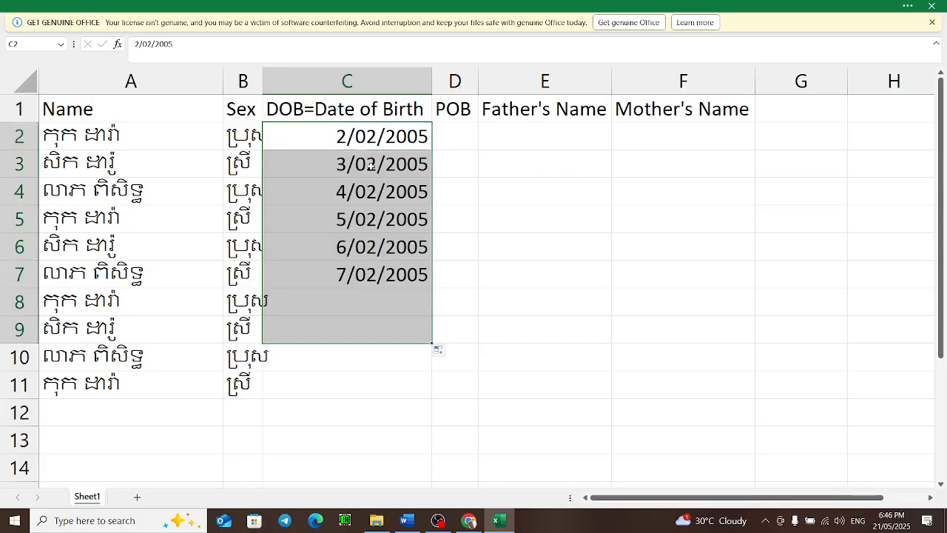
Step: Enter the Khmer date ២ កក្កដា ២០០៥ in C2
left_click(365, 132)
type("sdf")
key("BackSpace")
key("BackSpace")
key("BackSpace")
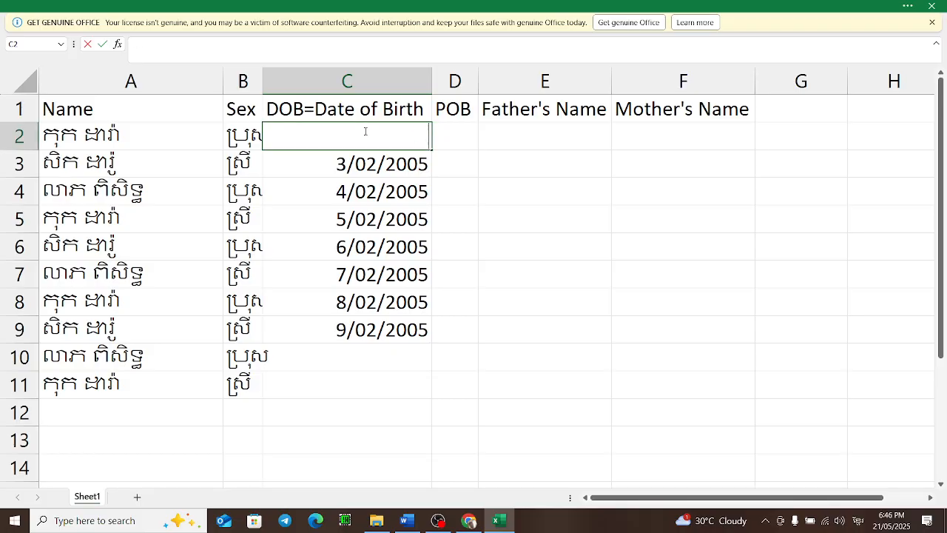
type("២ កក្ក")
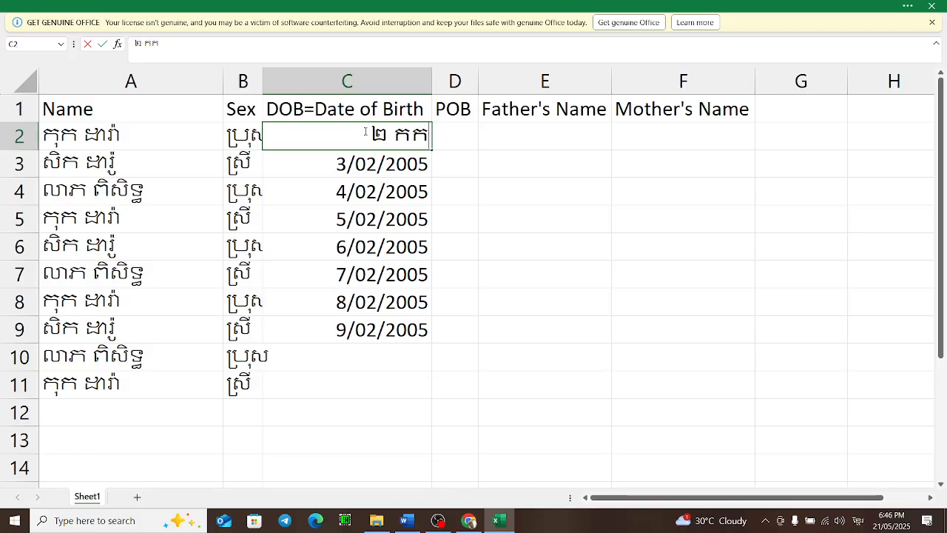
type("ដា ២០២")
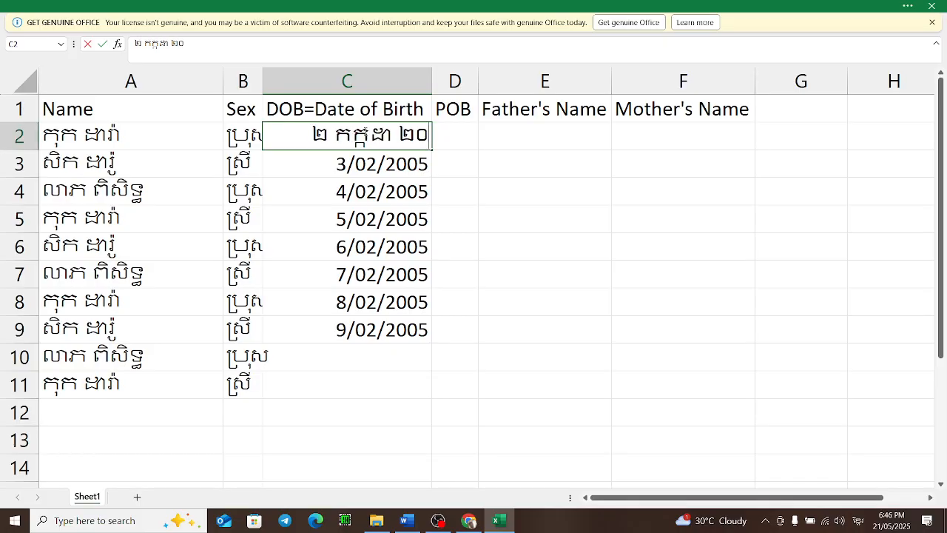
key("BackSpace")
type("៥")
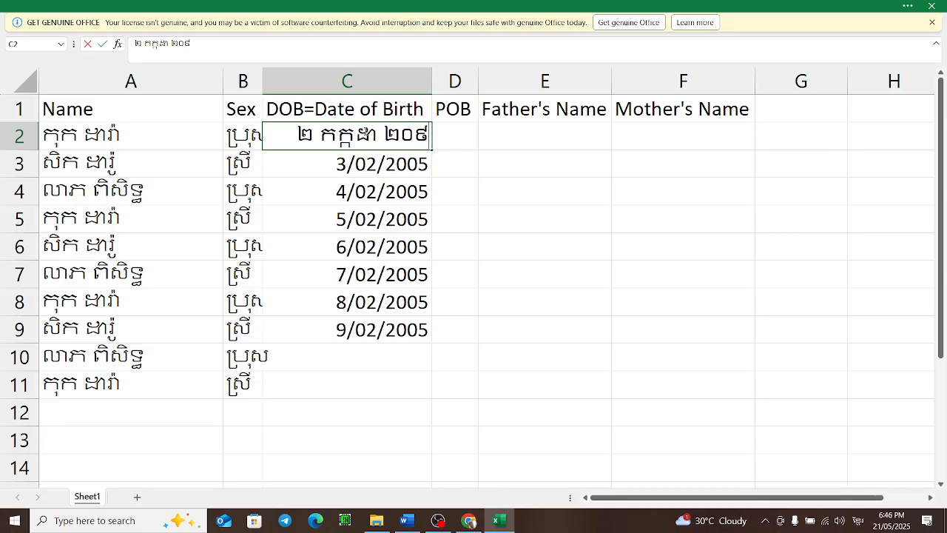
key("Return")
double_click(377, 137)
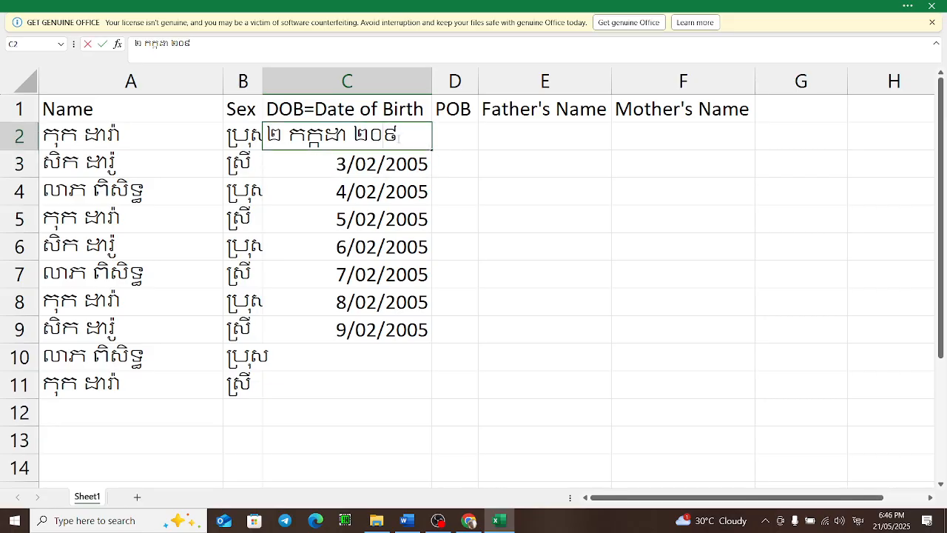
type("០")
key("Return")
Step: Fill the C2 date down column C to row 11 and undo a stray entry in C2
left_click(422, 138)
left_click_drag(422, 138, 427, 398)
left_click(451, 139)
left_click(301, 159)
left_click(315, 135)
type("ថ")
key("Return")
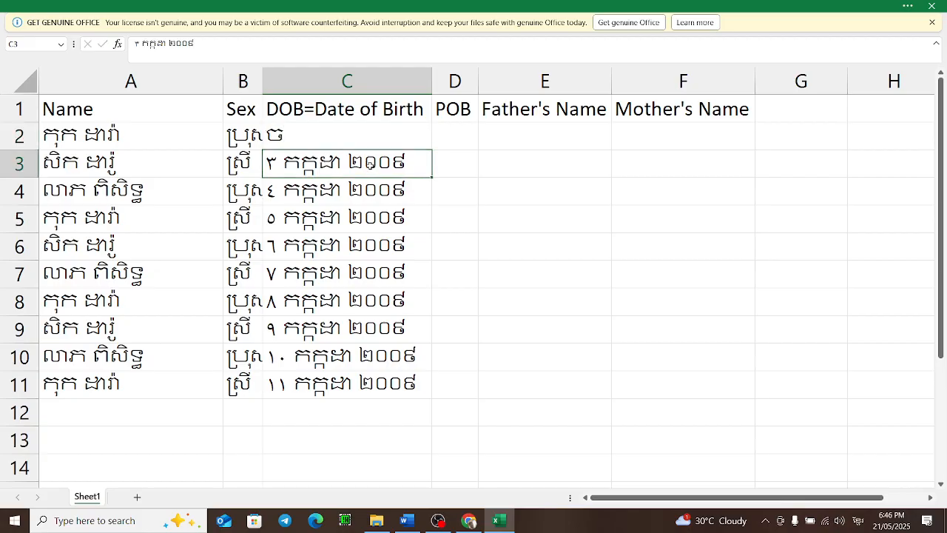
key("ctrl+z")
Step: Paste the C2 date into C3:C11
left_click_drag(341, 162, 373, 391)
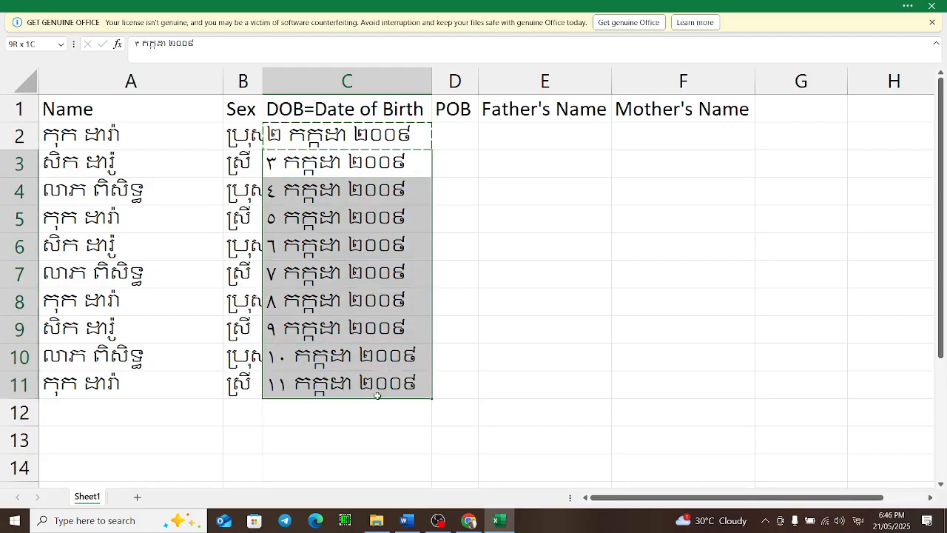
key("ctrl+v")
left_click(445, 275)
left_click(459, 137)
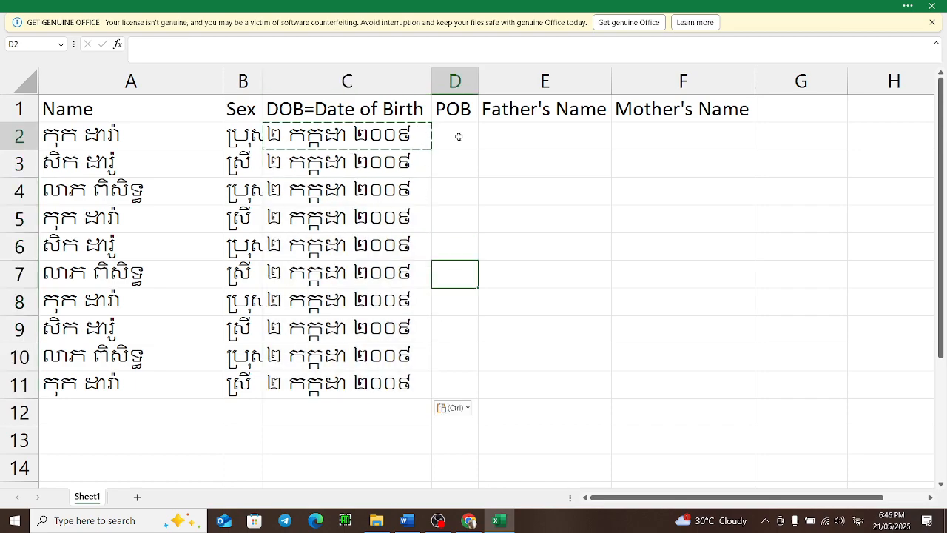
Step: Widen column D and enter the place of birth ភូមិគ្រួស សង្កាត់ស្វាយដង្កំ ខេត្តសៀមរាប in D2
left_click_drag(478, 80, 611, 80)
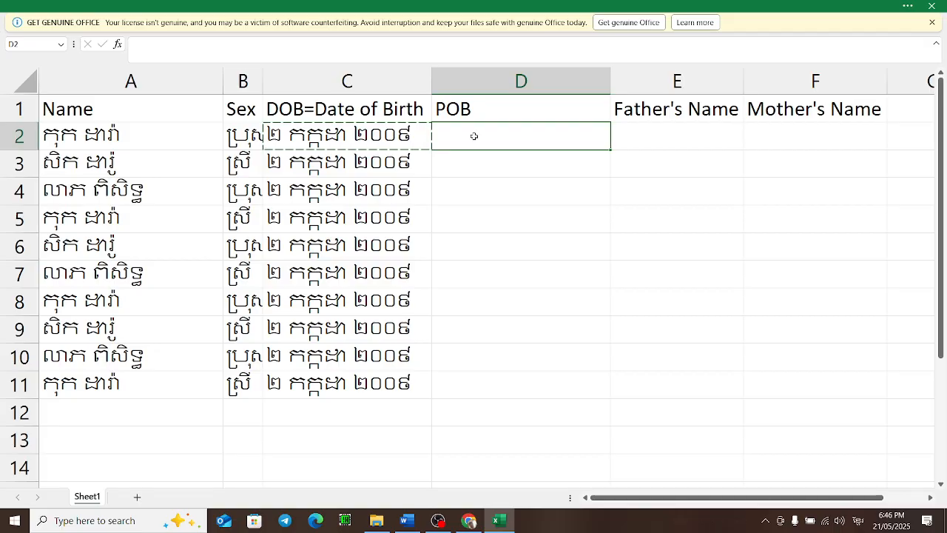
type("ភ")
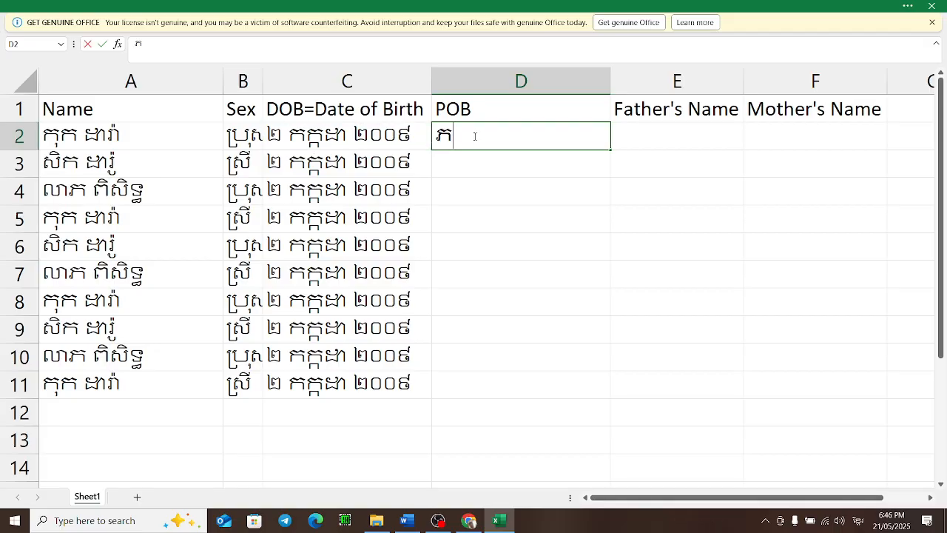
type("ូមិ")
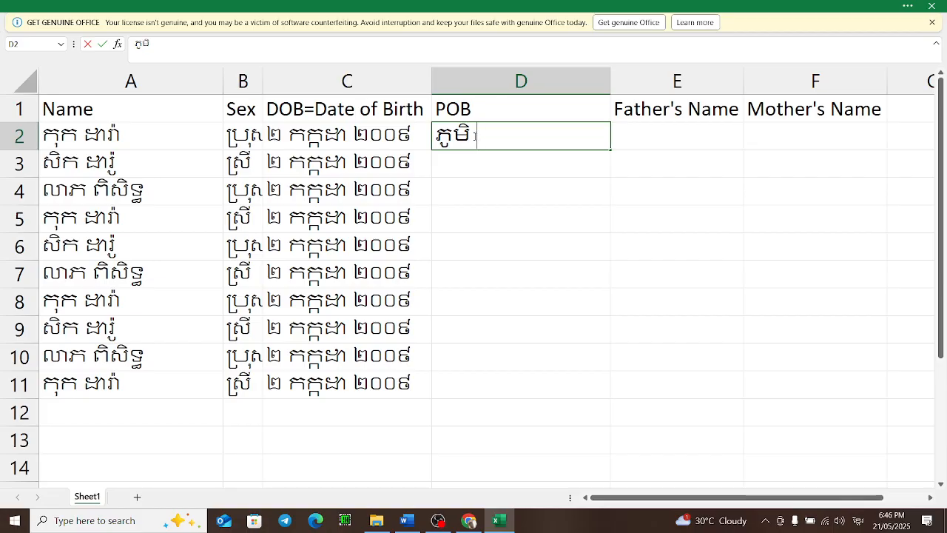
type("ត្រួស យ")
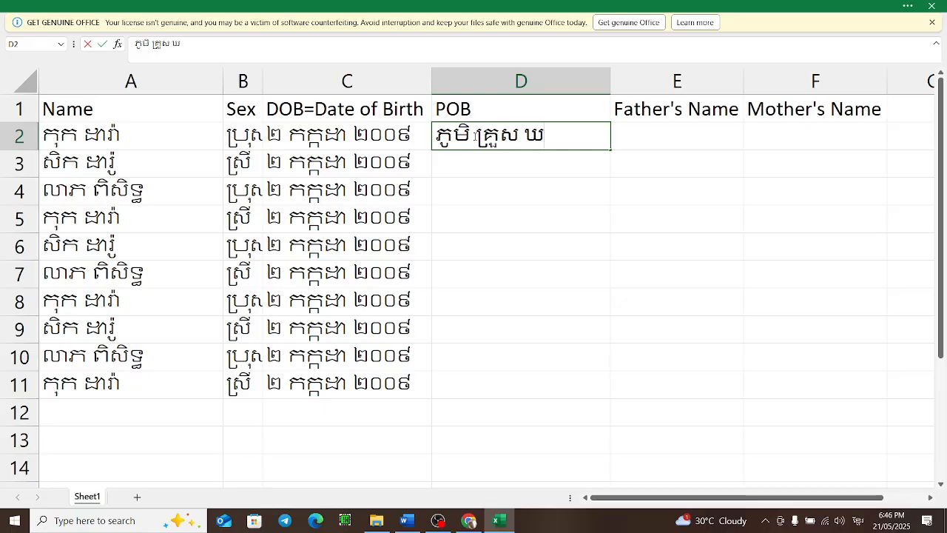
type("ុំស")
type("្វ")
key("BackSpace")
key("BackSpace")
key("BackSpace")
key("BackSpace")
type("សង្កាត់ស្វាយដង")
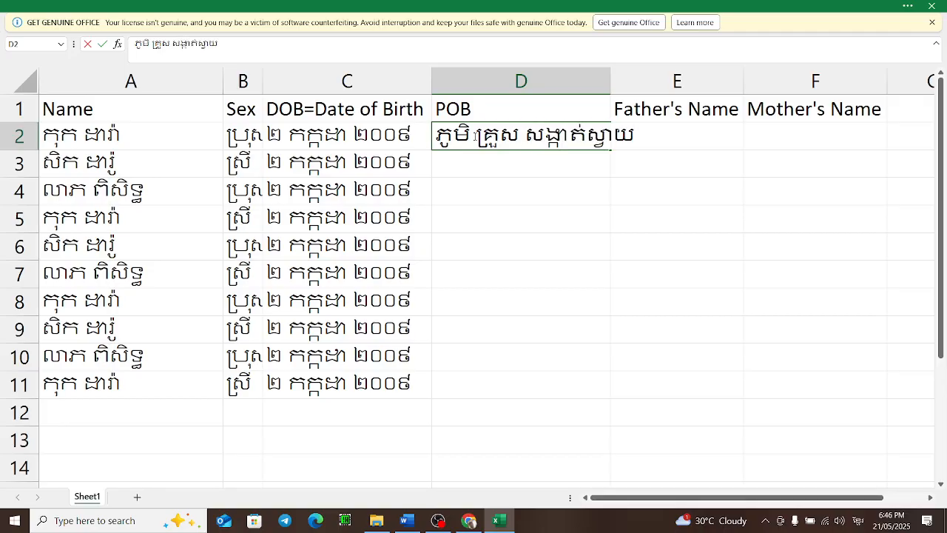
type("្ក")
type("ំ ខេត្តសៀមរ")
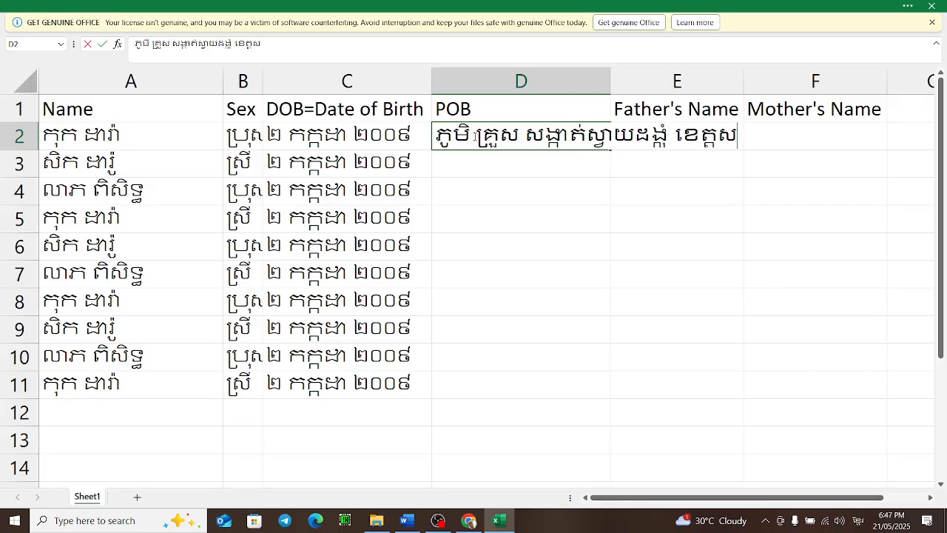
type("ាប")
key("Return")
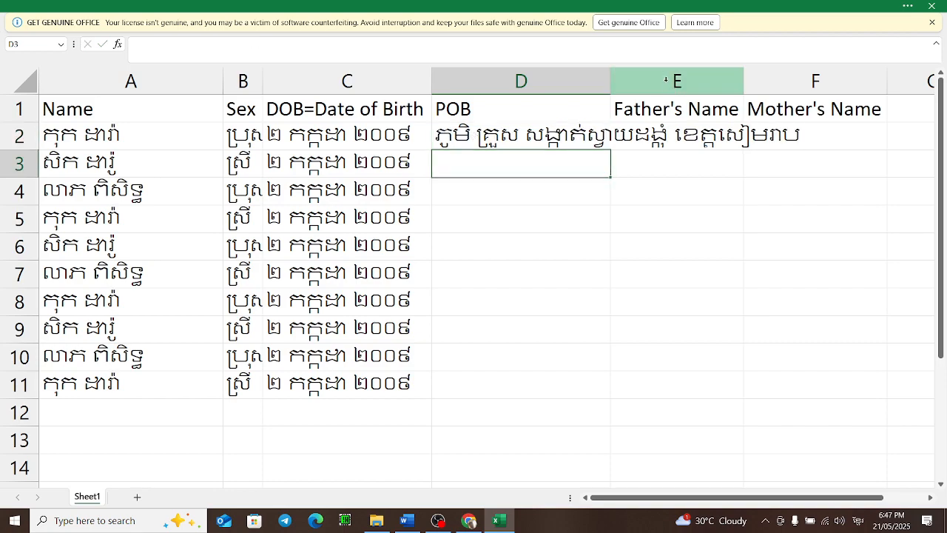
Step: Widen column D further and enter placeholder parent names ក in E2 and ខ in F2
left_click_drag(619, 76, 794, 79)
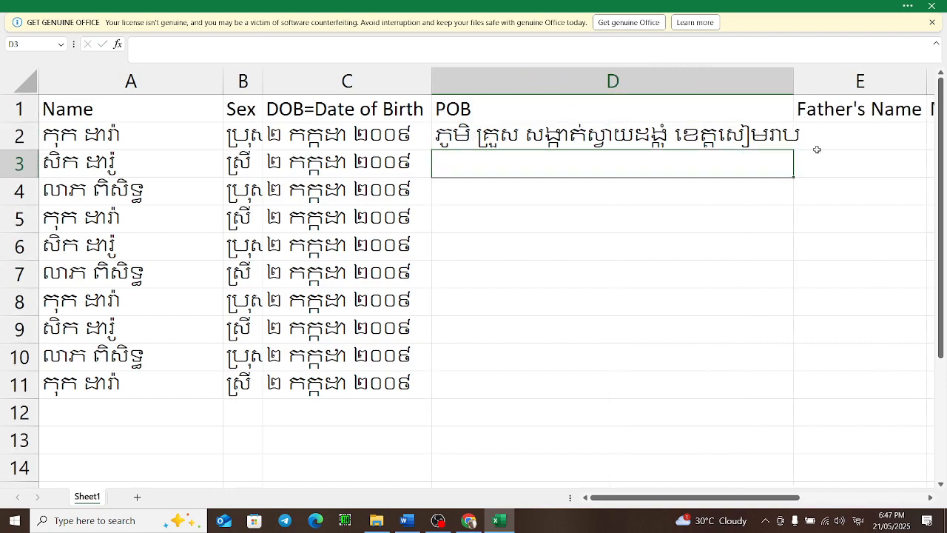
left_click(843, 137)
type("ក")
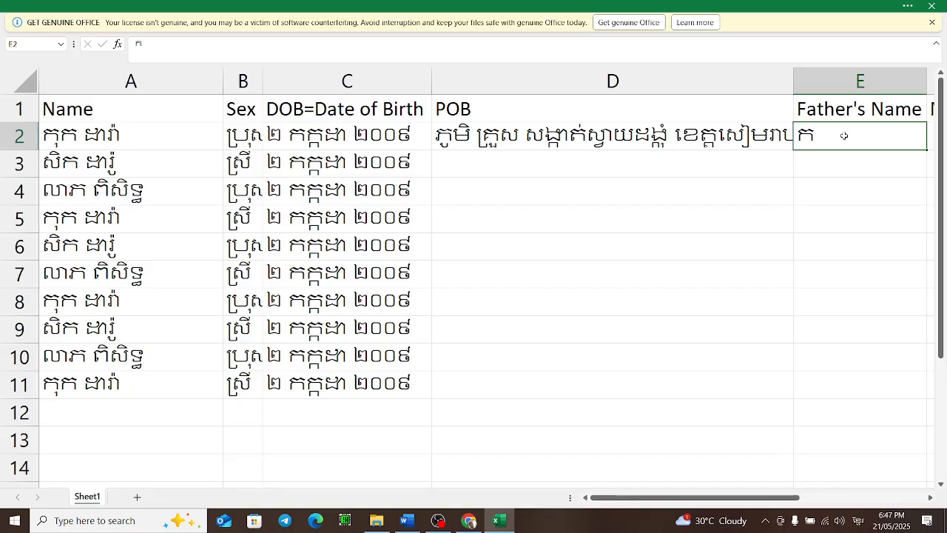
key("Tab")
type("ខ")
key("Return")
Step: Fill the D2:F2 entries down to row 11
left_click_drag(518, 136, 786, 139)
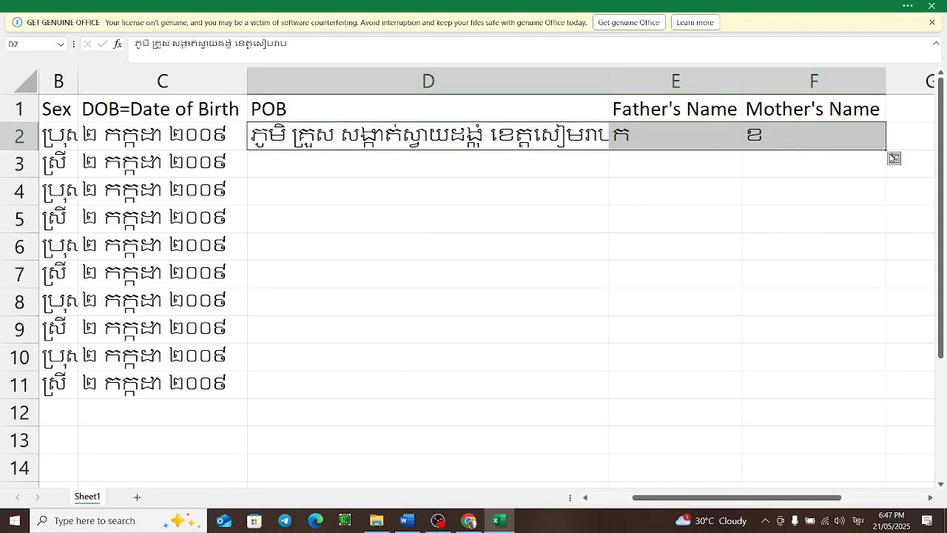
left_click_drag(886, 150, 888, 398)
left_click(484, 270)
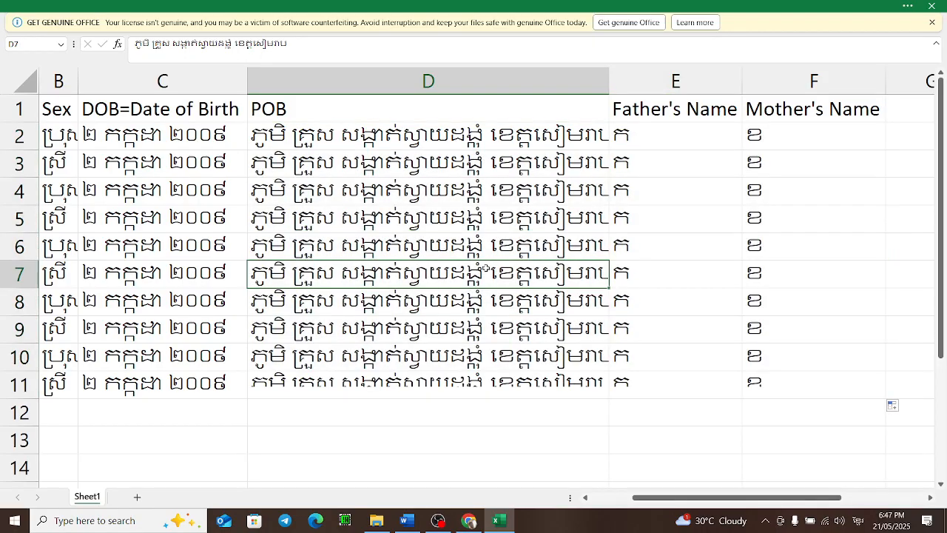
Step: Insert a new narrow column before the date of birth column and title it ថ្នាក់
left_click_drag(682, 502, 640, 503)
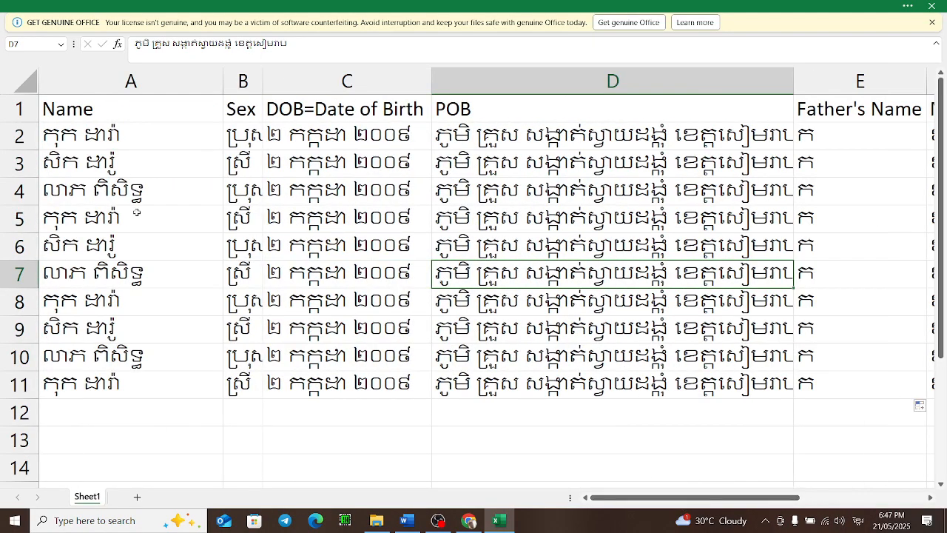
left_click(283, 81)
right_click(290, 83)
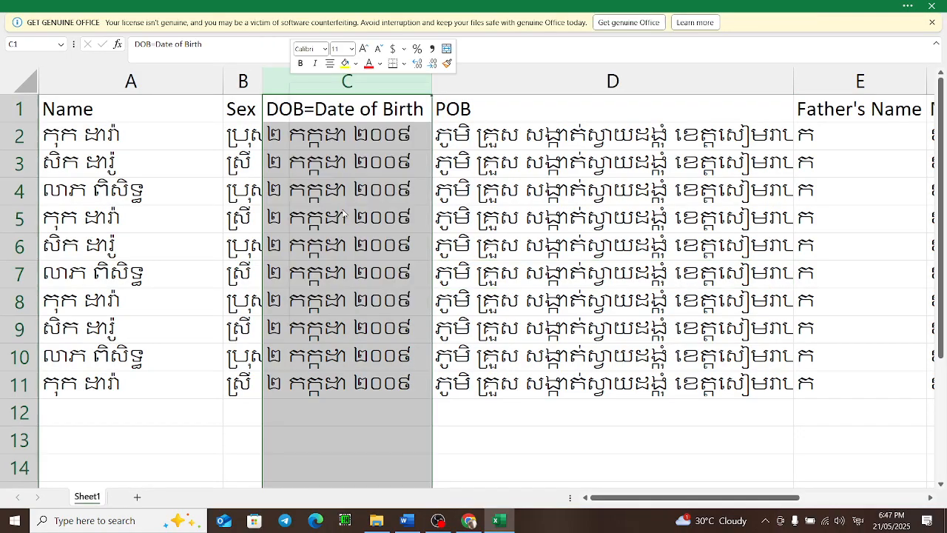
left_click(342, 213)
left_click(319, 147)
left_click_drag(299, 89, 335, 90)
left_click(302, 104)
type("ថ្នាក់")
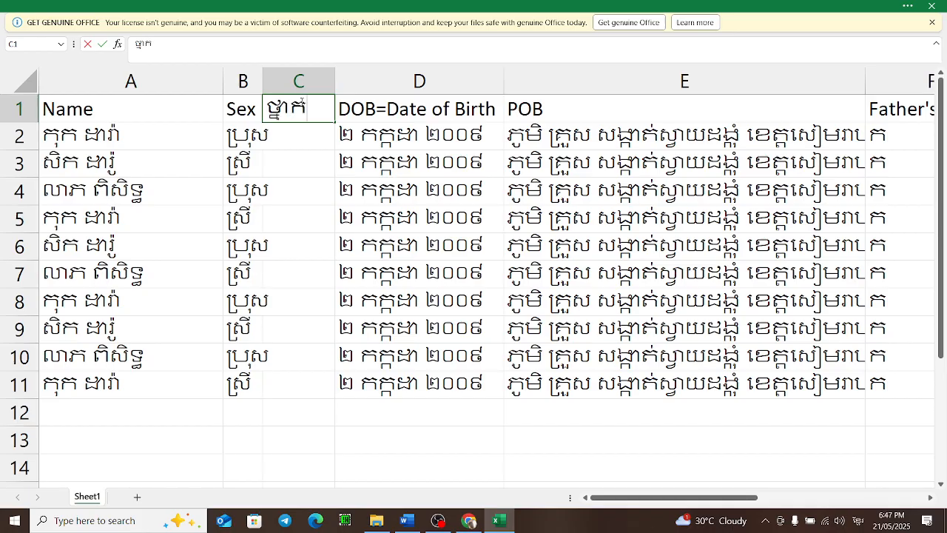
key("Return")
Step: Enter the grade ៧ in C2
type("៨")
key("BackSpace")
type("៧")
key("Return")
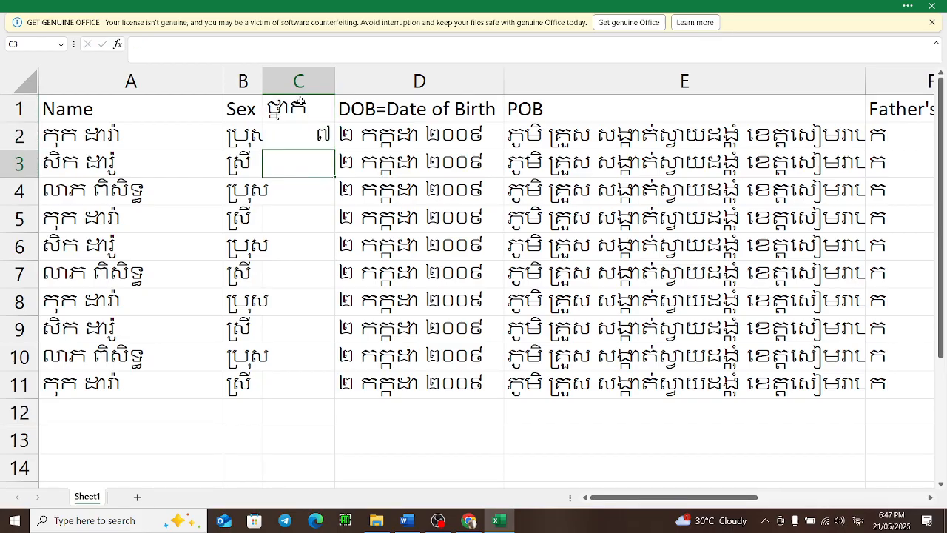
Step: Enter the grades ១២ in C2 and ១១ in C3
left_click(326, 138)
left_click(320, 160)
left_click(309, 132)
type("១២")
key("Return")
type("១១")
key("Return")
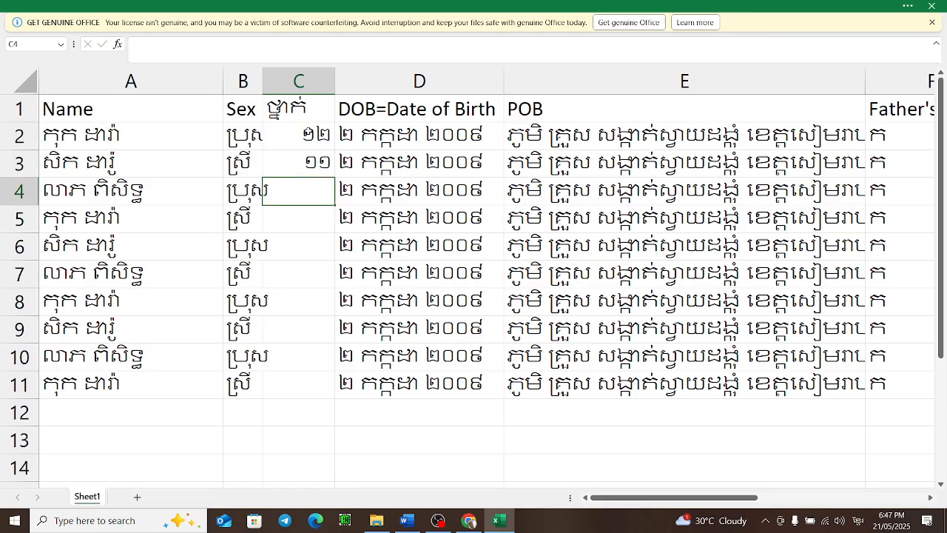
Step: Copy the C2:C3 grades down the column through row 11
left_click_drag(306, 132, 313, 391)
key("ctrl+c")
key("ctrl+v")
left_click(385, 337)
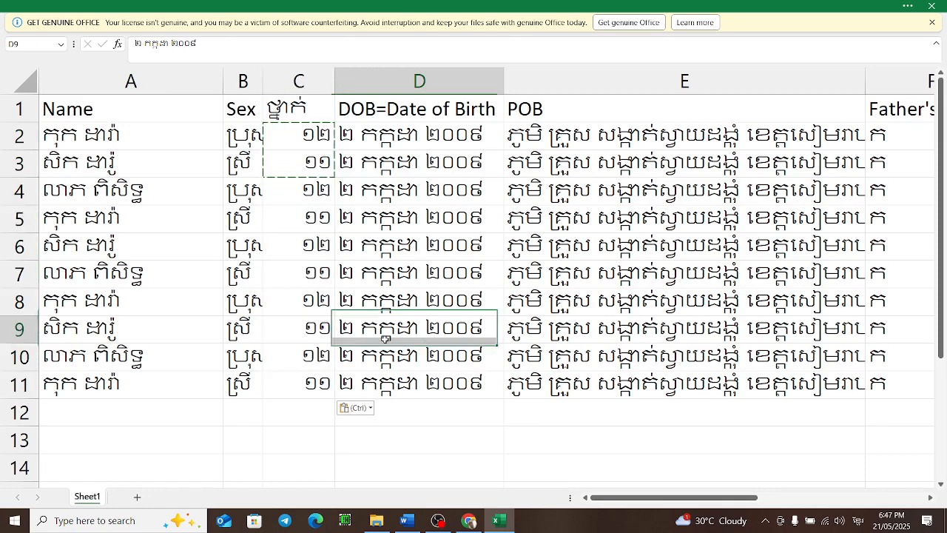
Step: Save the workbook as Book1 in the Downloads folder
key("ctrl+s")
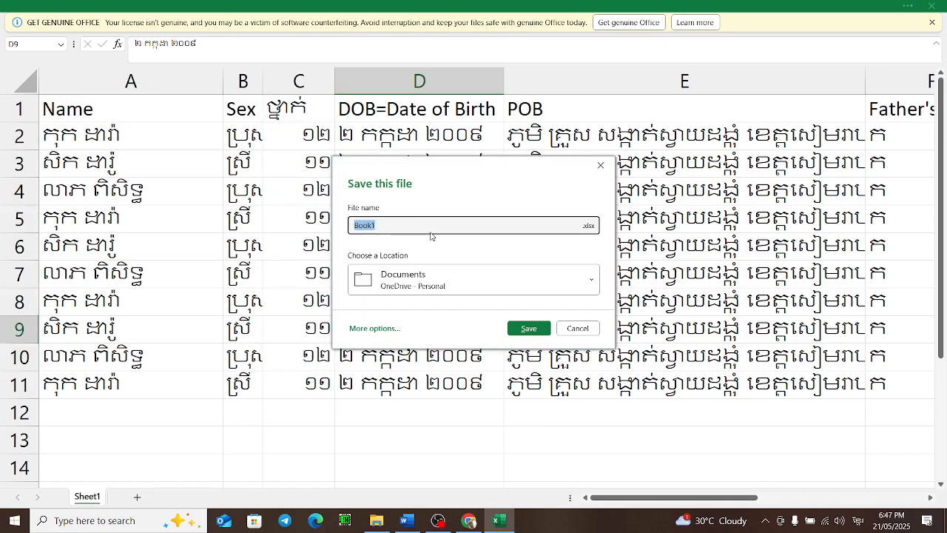
left_click(442, 274)
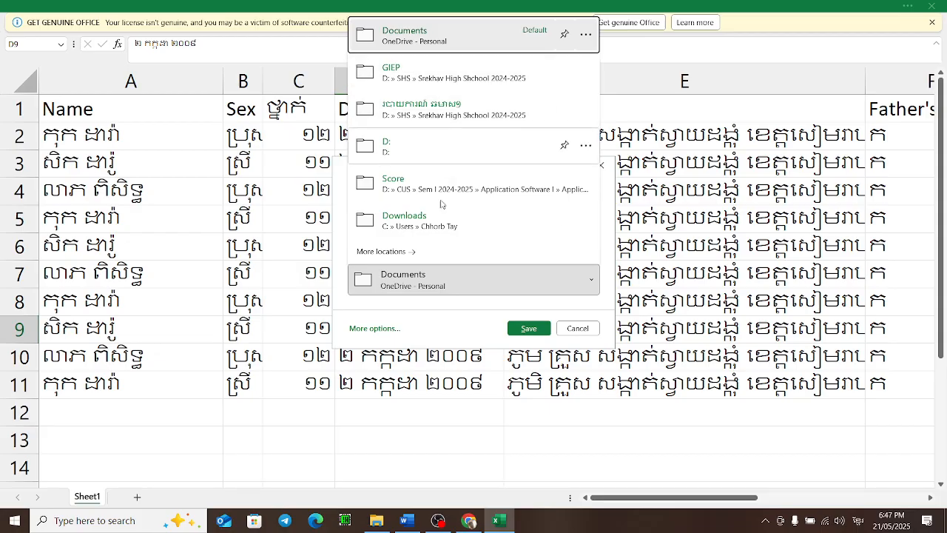
left_click(386, 328)
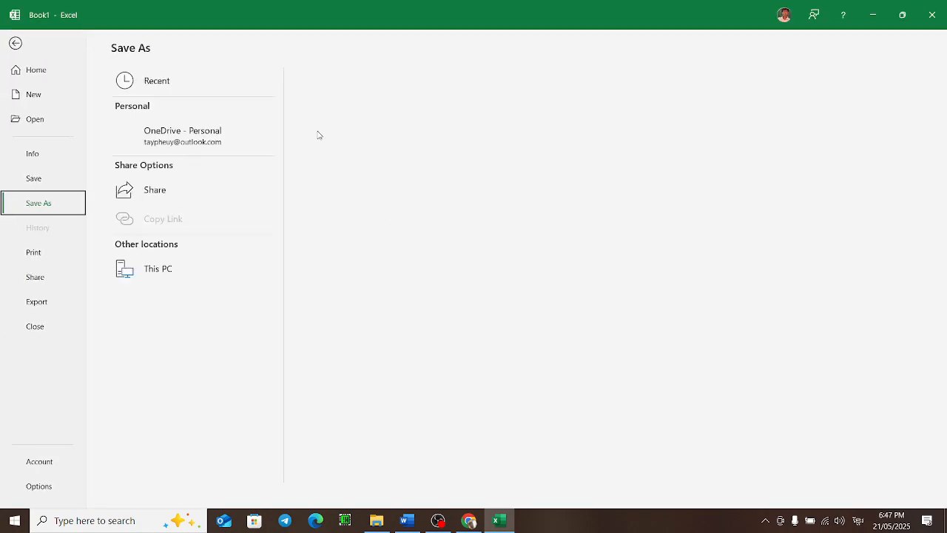
left_click(177, 327)
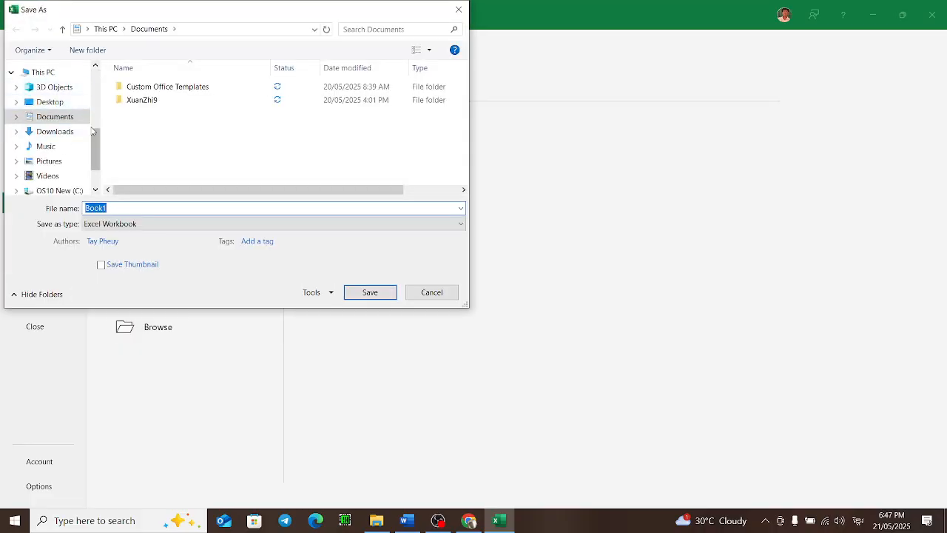
left_click(66, 132)
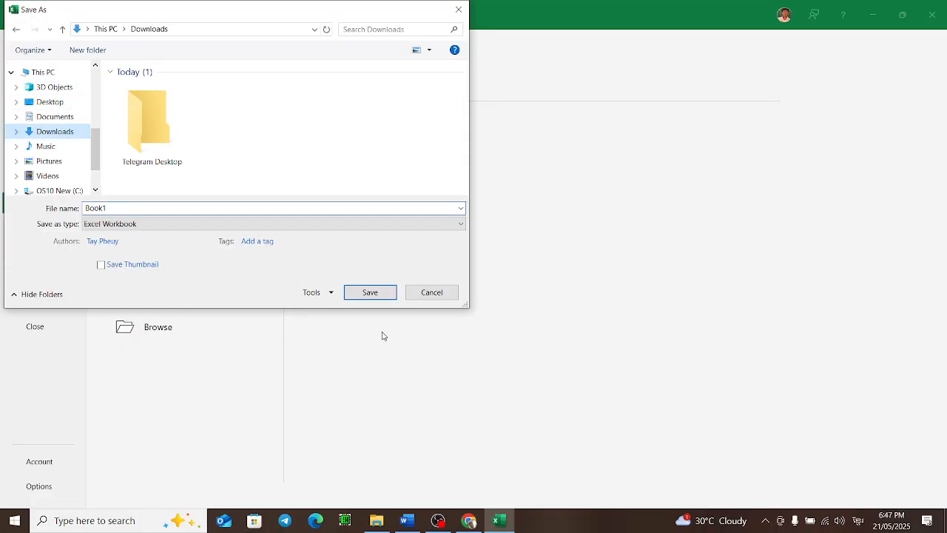
left_click(354, 290)
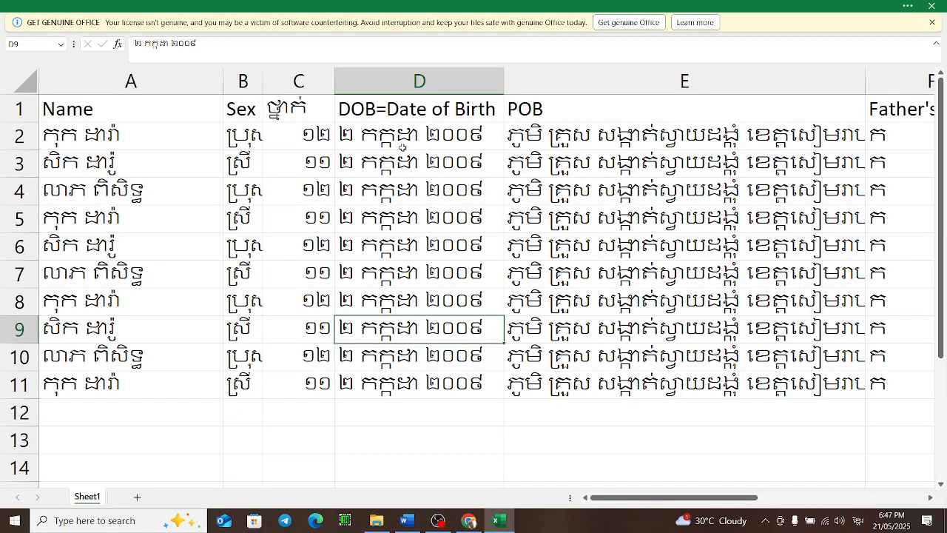
Step: Switch to the Word card document and open the mail merge recipient selection
left_click(273, 192)
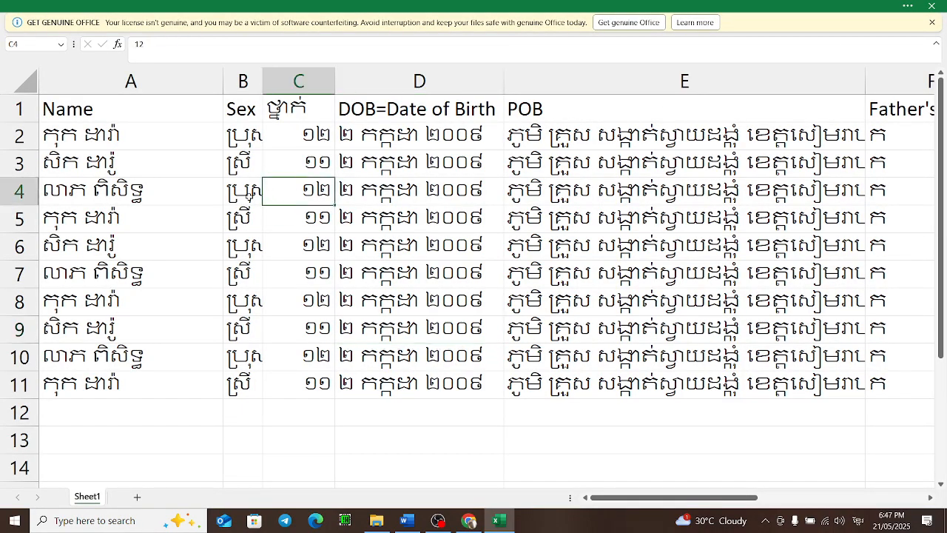
left_click(139, 173)
left_click(406, 520)
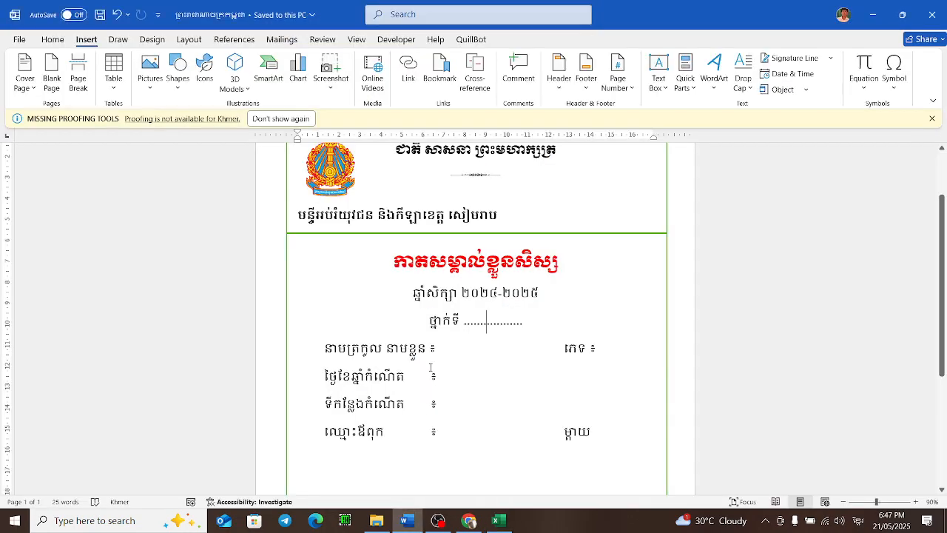
scroll(486, 230, "up", 2)
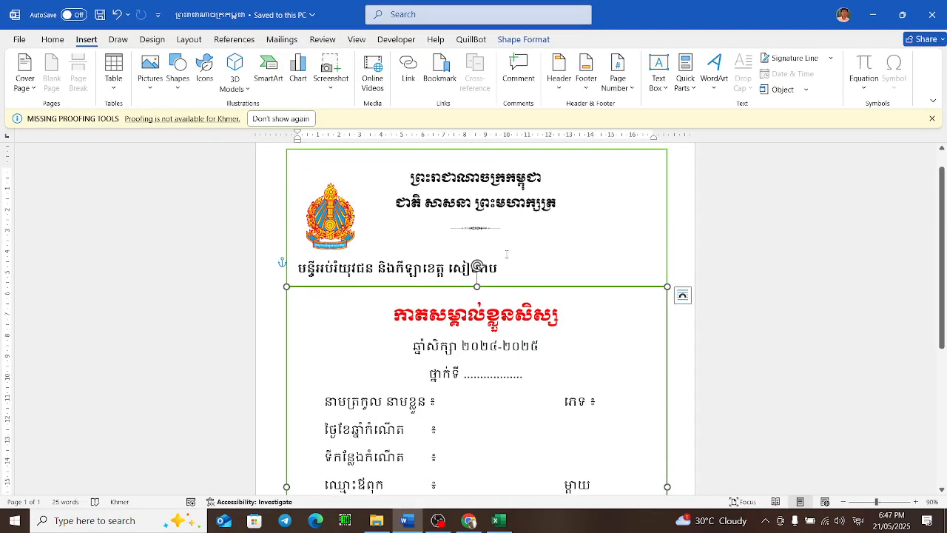
left_click(682, 295)
scroll(560, 270, "down", 1)
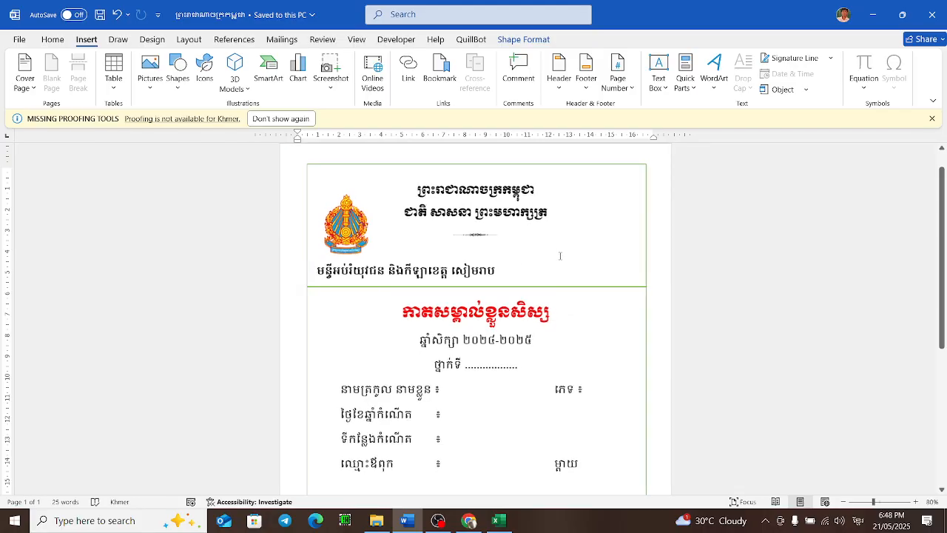
scroll(560, 270, "down", 4)
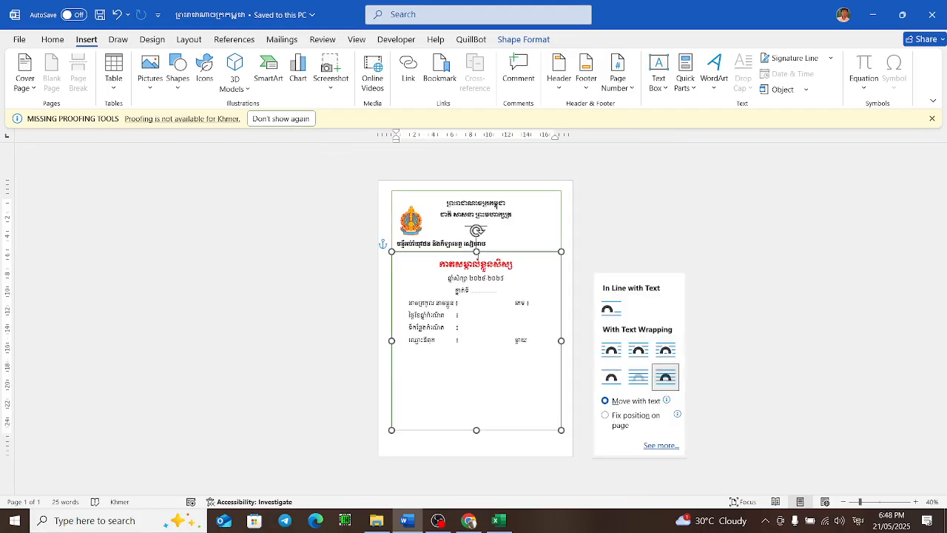
scroll(506, 289, "up", 4)
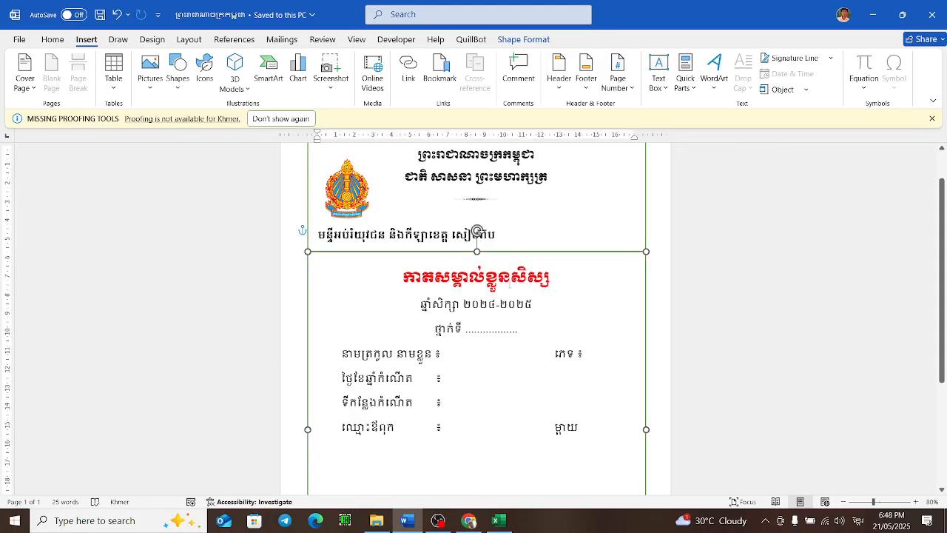
left_click(662, 207)
scroll(662, 207, "up", 2)
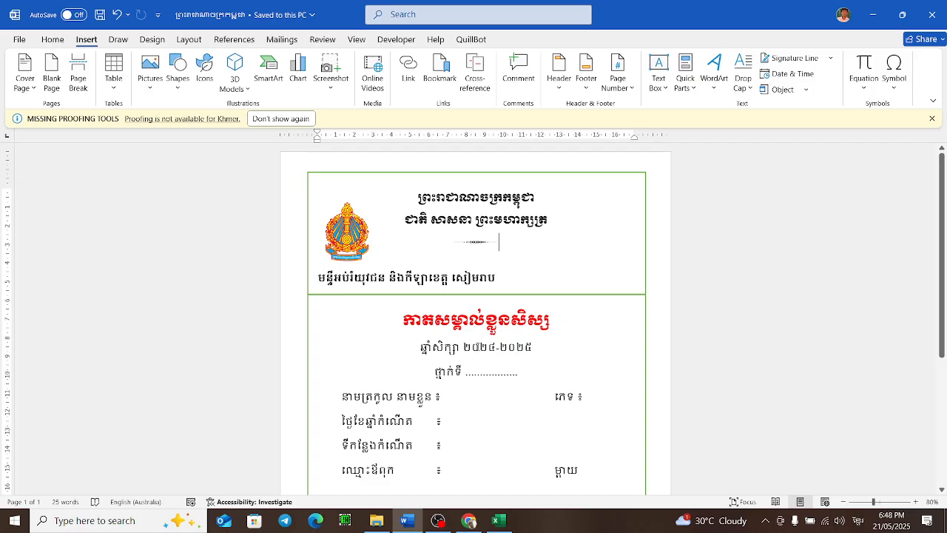
left_click(285, 41)
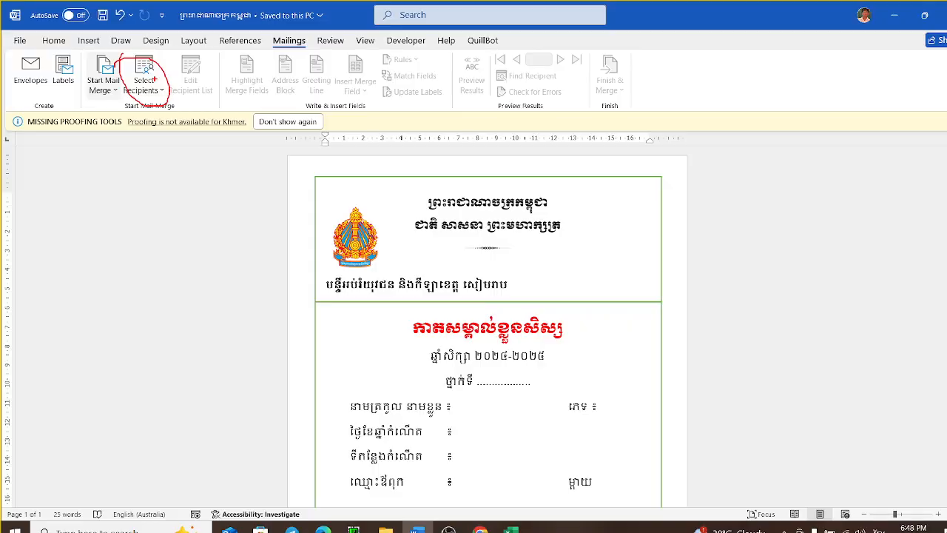
left_click(291, 175)
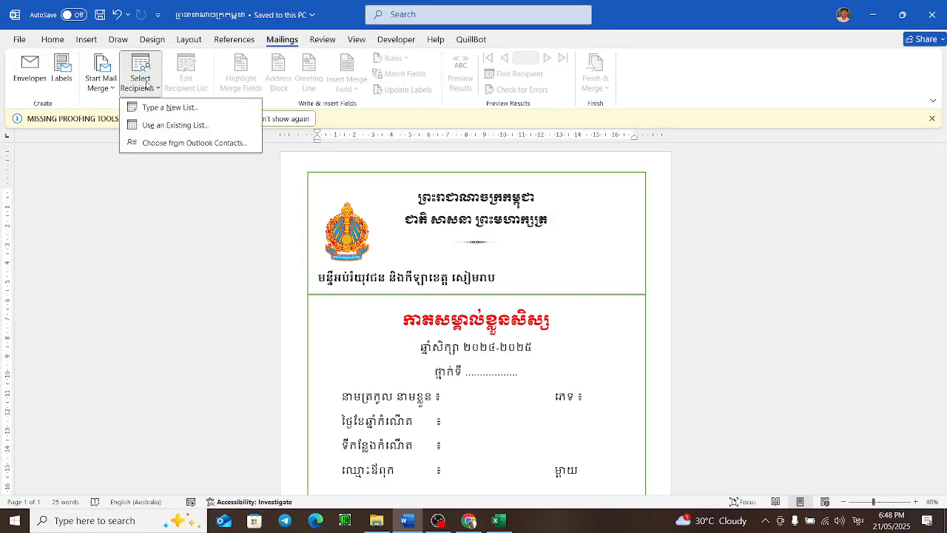
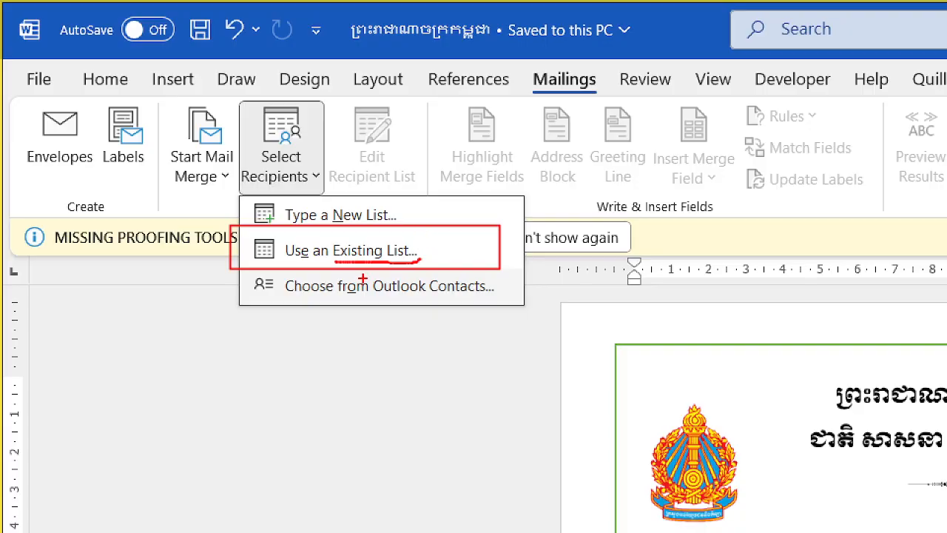
Step: Try to attach Book1 from the Downloads folder as an existing recipient list for the mail merge
key("Escape")
left_click(135, 71)
left_click(168, 124)
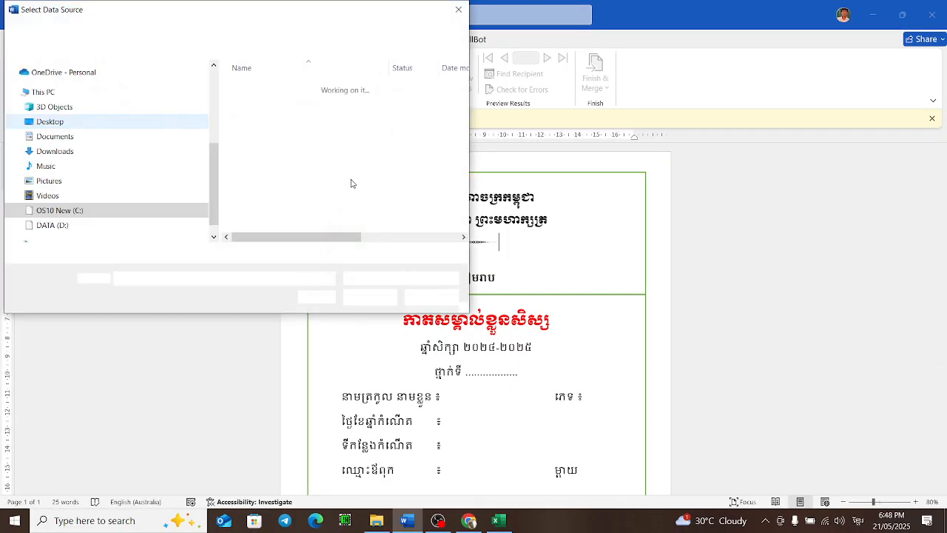
left_click(87, 151)
left_click(289, 141)
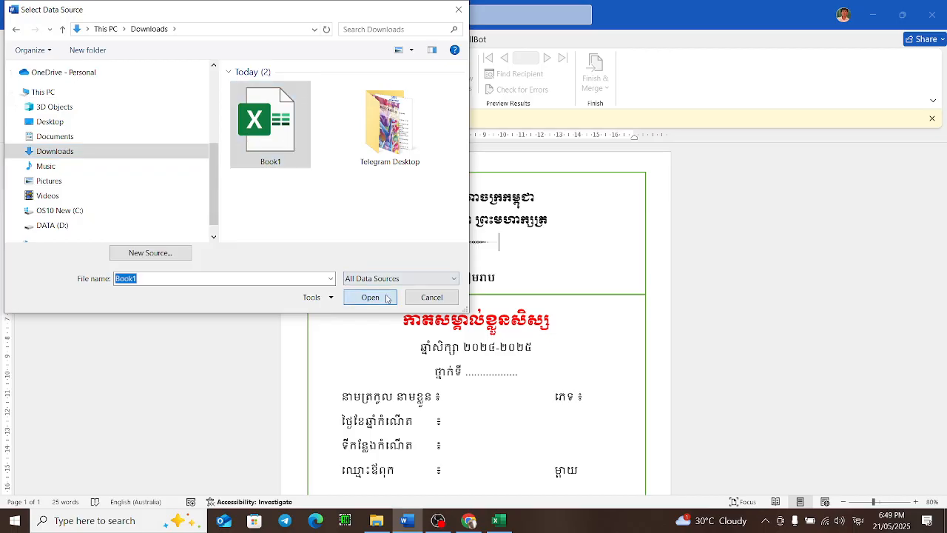
left_click(361, 296)
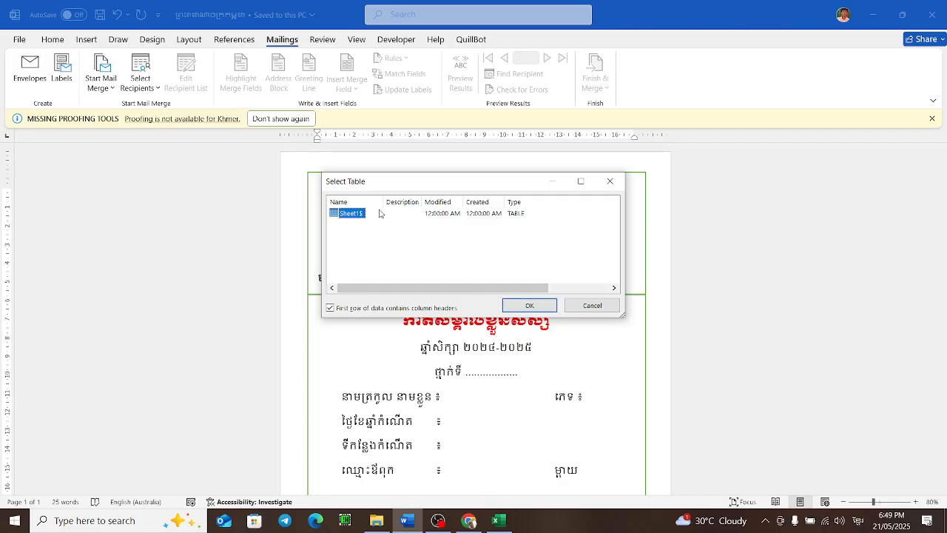
Step: Switch to the Excel workbook and add two new worksheets, Sheet2 and Sheet3, then return to Sheet1
left_click(498, 520)
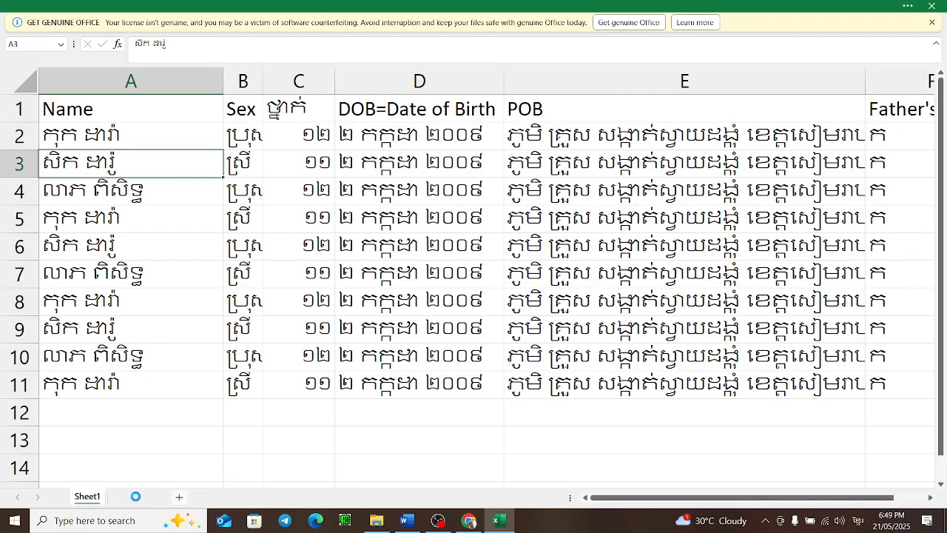
left_click(136, 496)
left_click(255, 192)
left_click(179, 496)
left_click(128, 498)
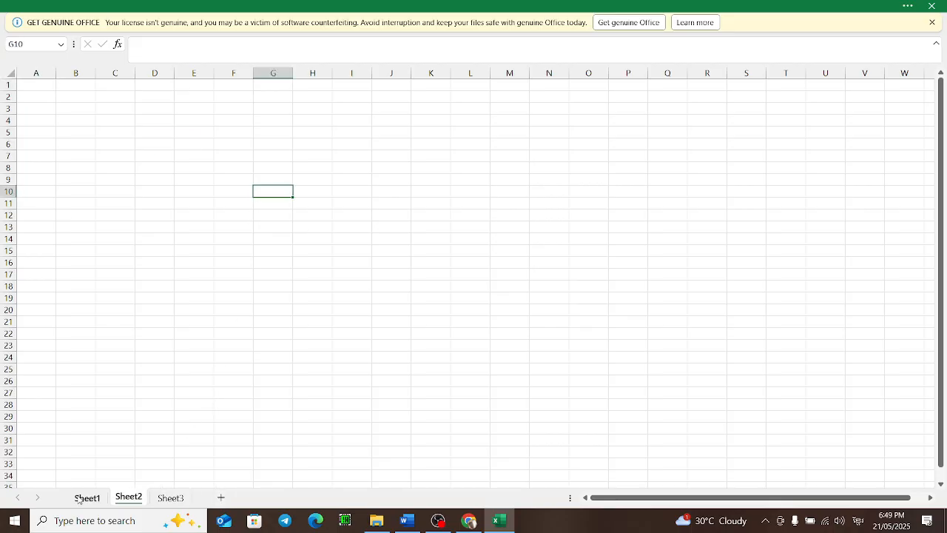
left_click(86, 497)
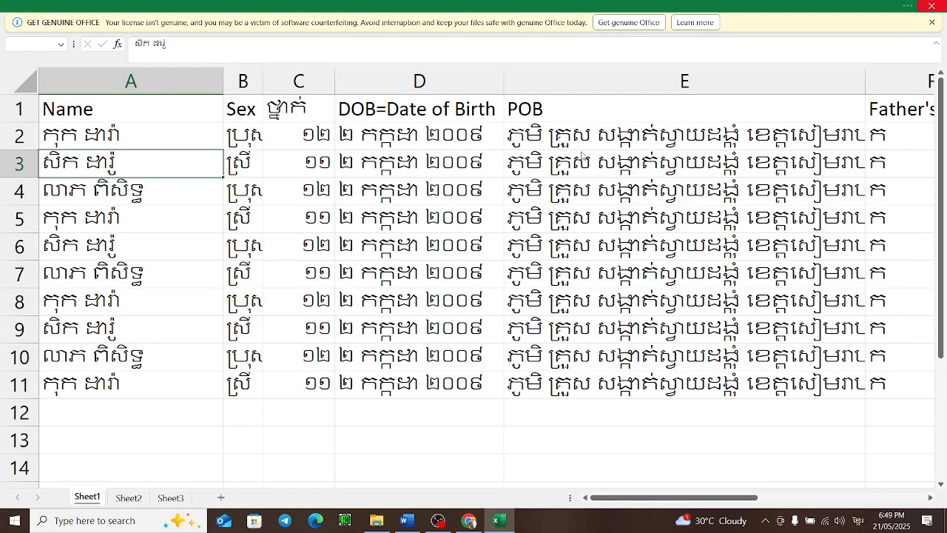
Step: Return to Word and try to confirm the Sheet1$ table as the recipient data
left_click(484, 352)
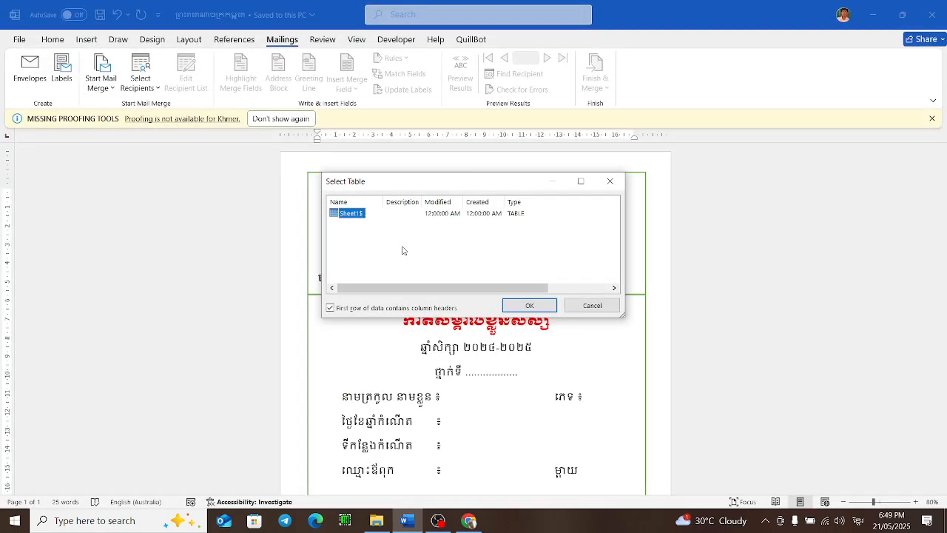
left_click(526, 306)
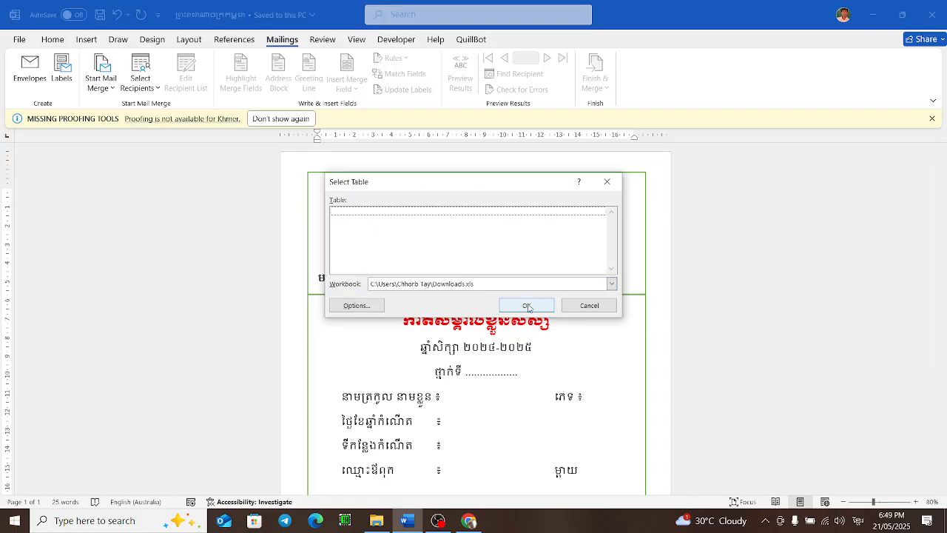
left_click(526, 306)
left_click(493, 296)
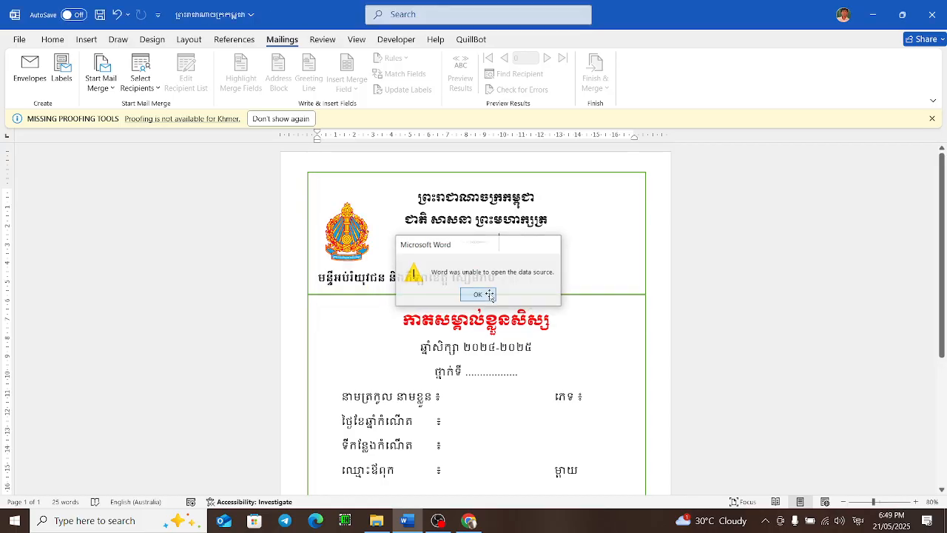
Step: Select Book1 in the Downloads folder as the existing recipient list and confirm its Sheet1$ table with headers
left_click(140, 74)
left_click(176, 127)
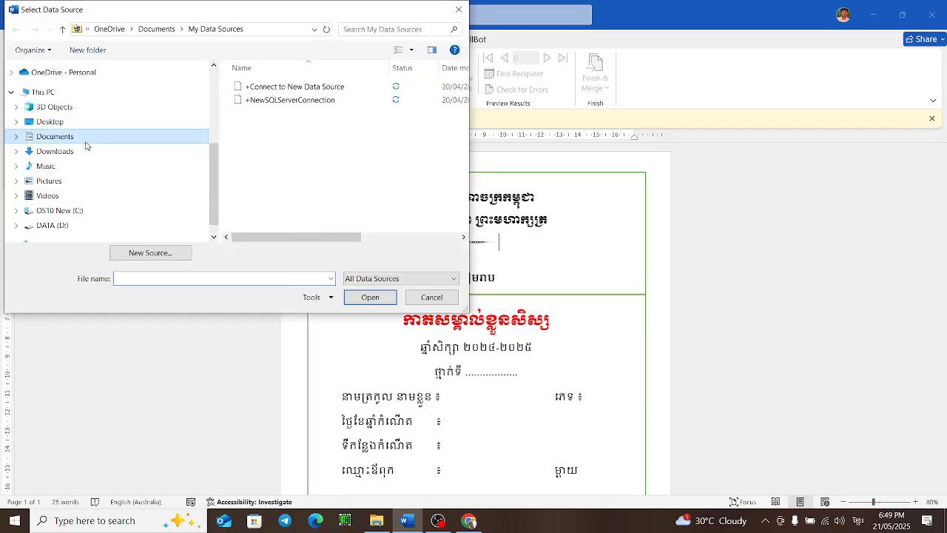
left_click(55, 136)
left_click(54, 151)
left_click(259, 106)
left_click(370, 297)
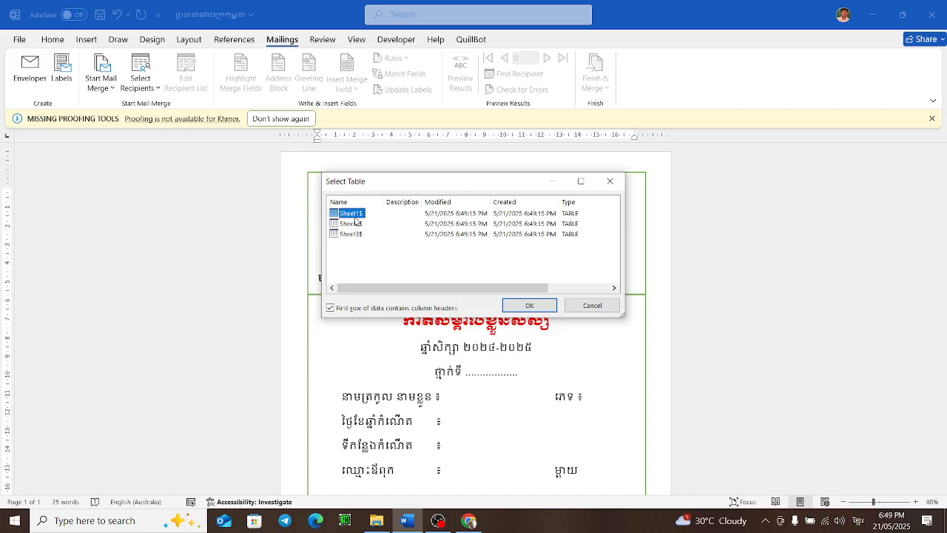
key("ctrl+1")
left_click(333, 179)
mouse_move(331, 249)
left_mouse_down()
mouse_move(334, 258)
mouse_move(368, 226)
left_mouse_up()
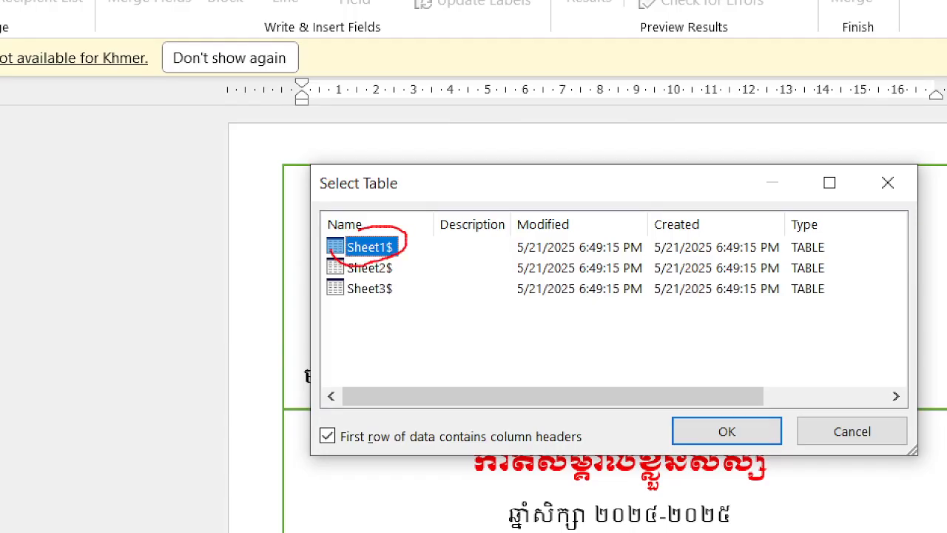
key("Escape")
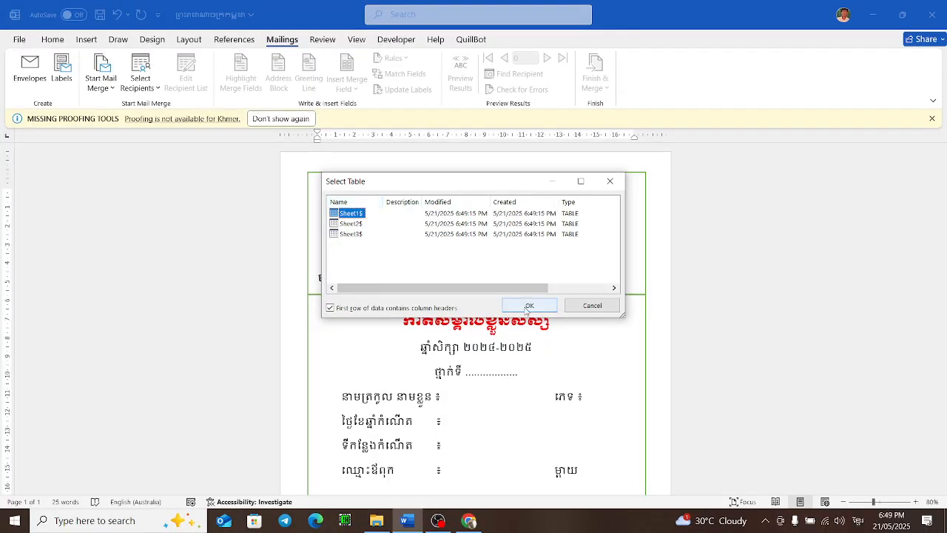
left_click(528, 306)
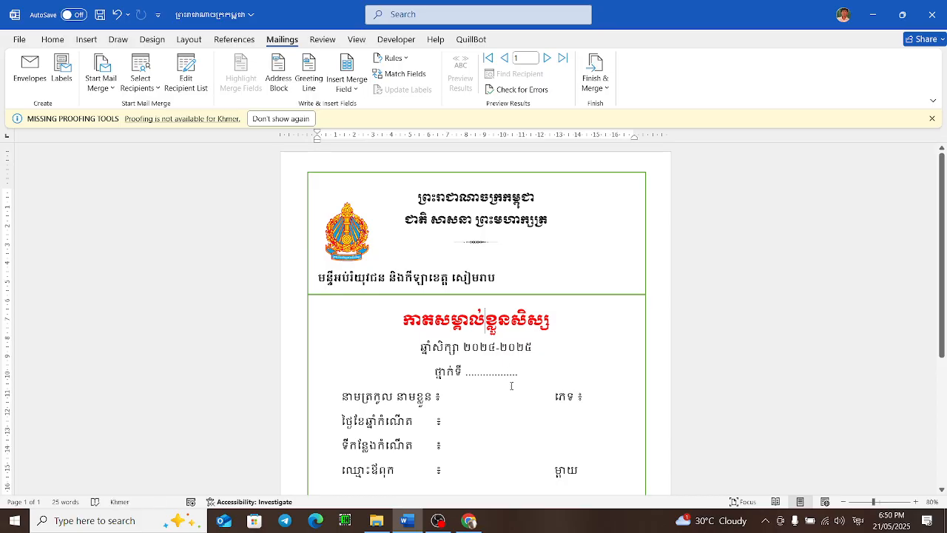
Step: Replace the dotted line after the grade label with the ថ្នាក់ merge field
left_click_drag(521, 373, 466, 373)
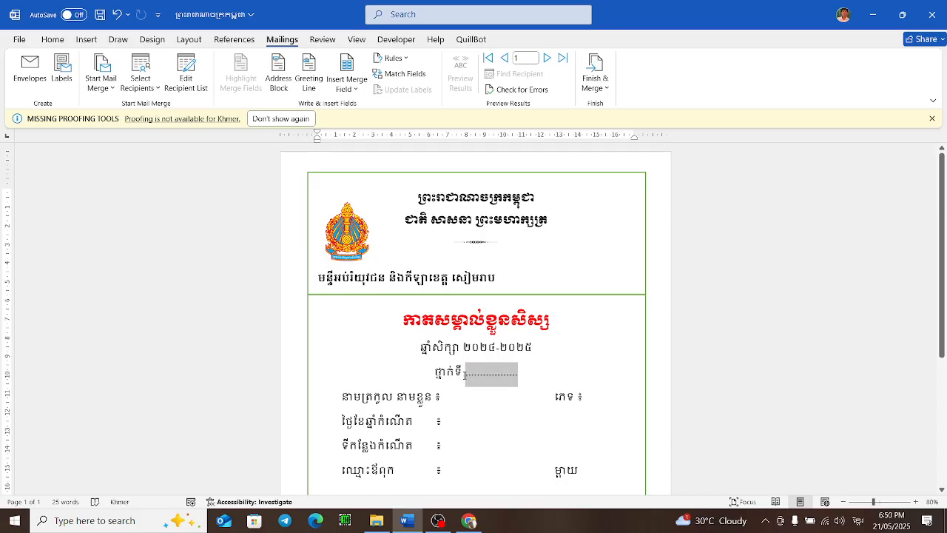
key("BackSpace")
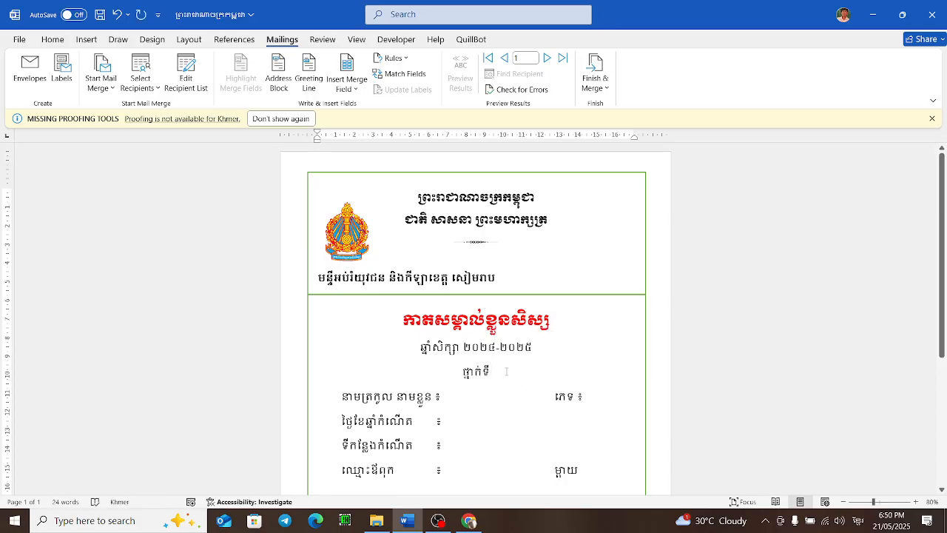
left_click(354, 88)
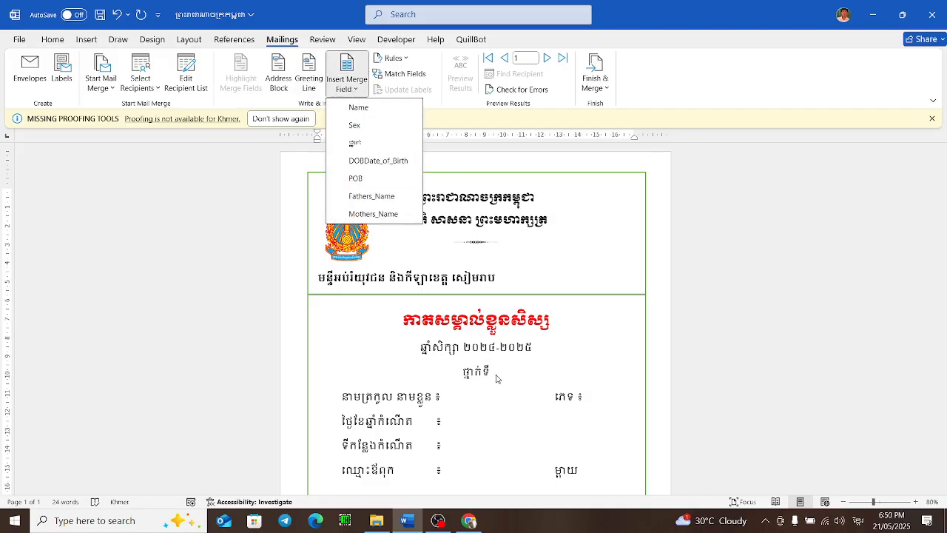
left_click(375, 142)
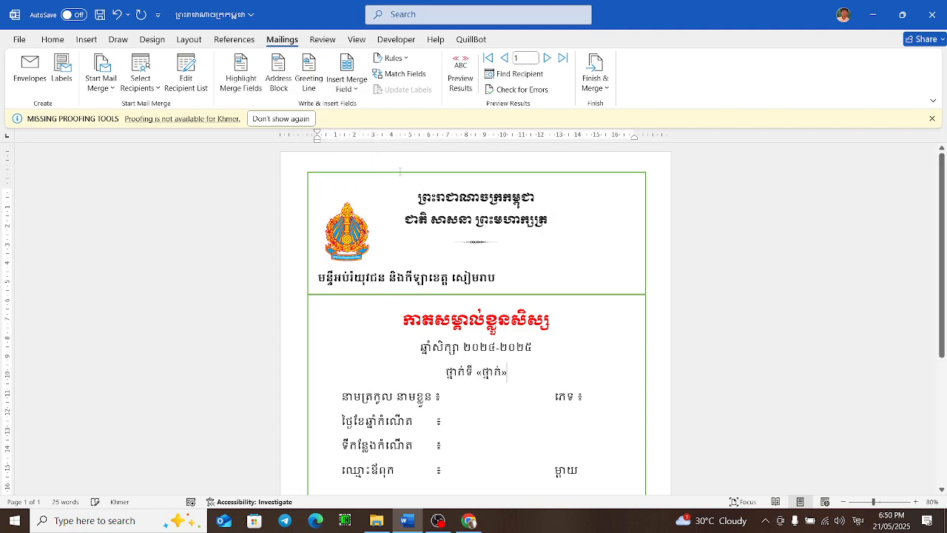
Step: Launch Excel from the search box and open Book1 read-only to check its column headers
left_click(498, 377)
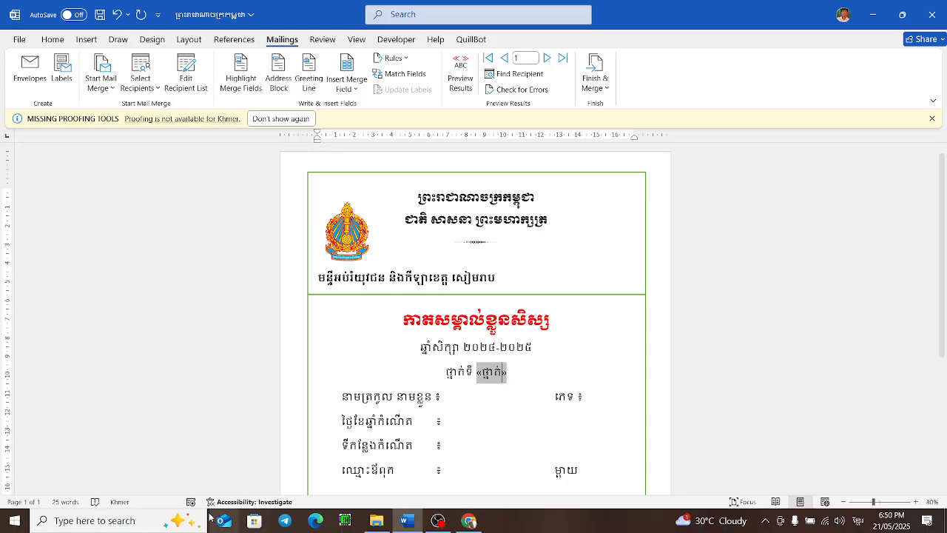
left_click(157, 525)
type("េខ")
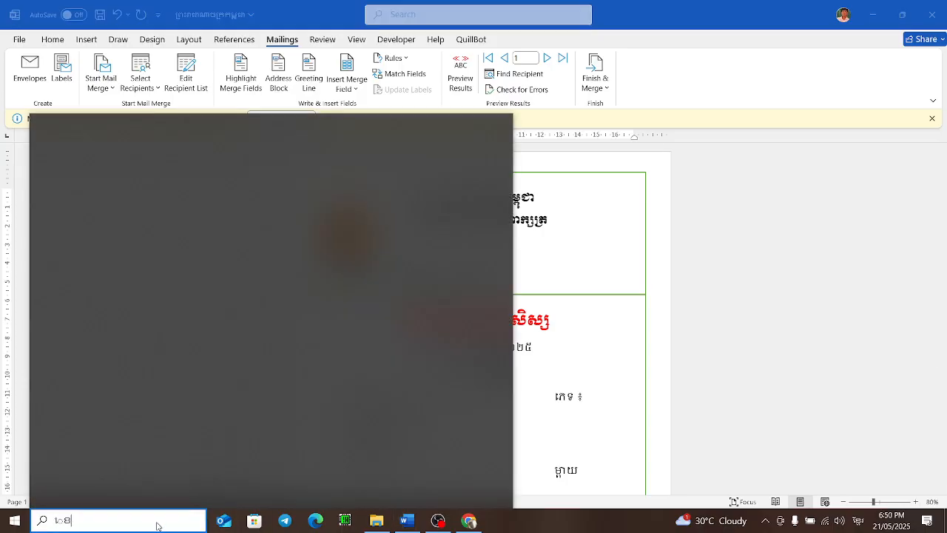
key("BackSpace")
key("BackSpace")
key("alt+shift")
type("e")
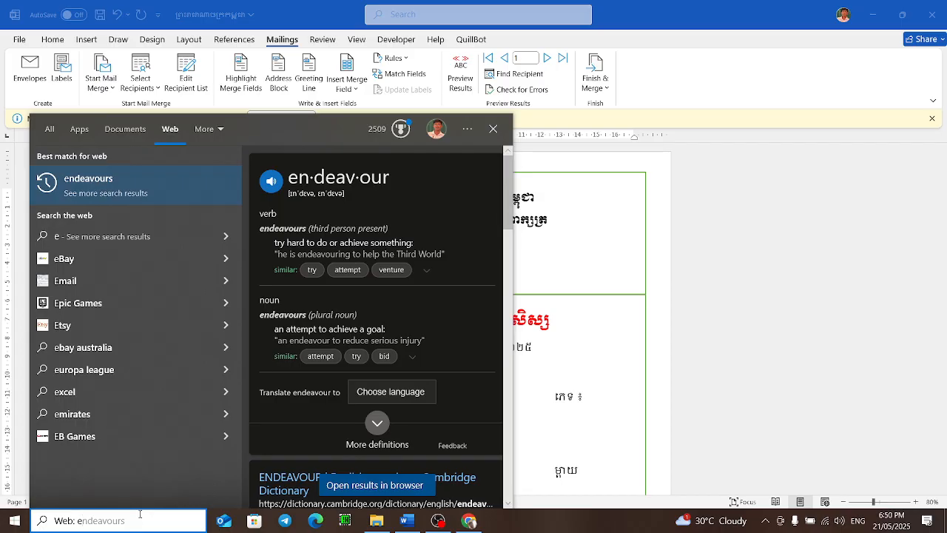
type("x")
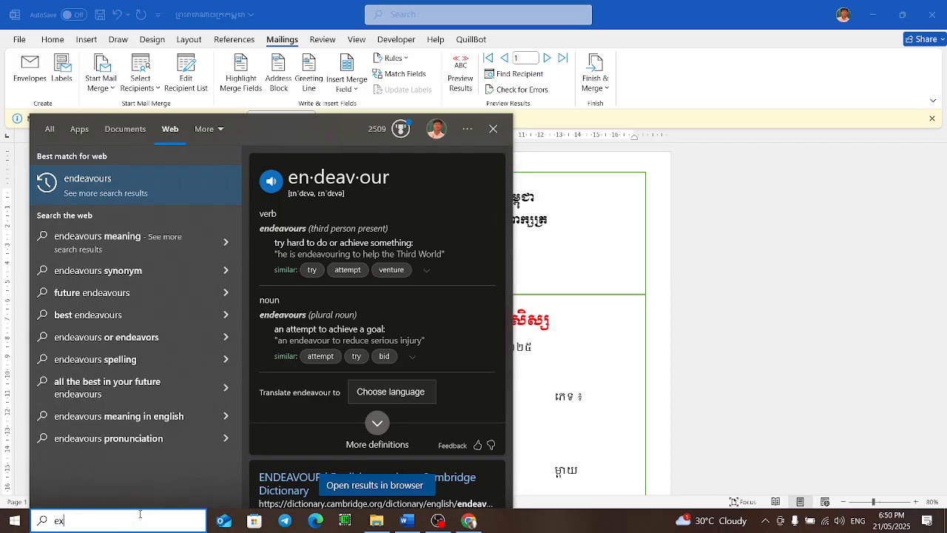
left_click(151, 176)
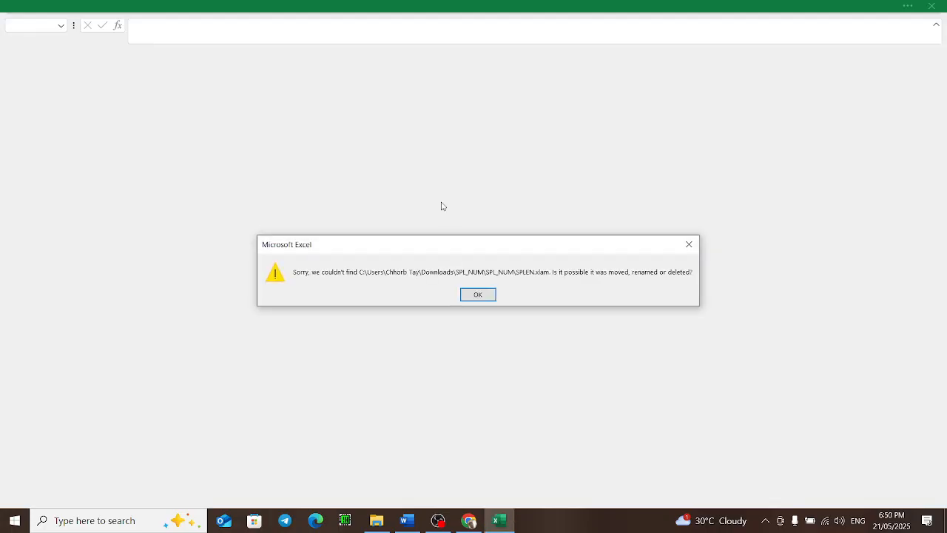
left_click(486, 298)
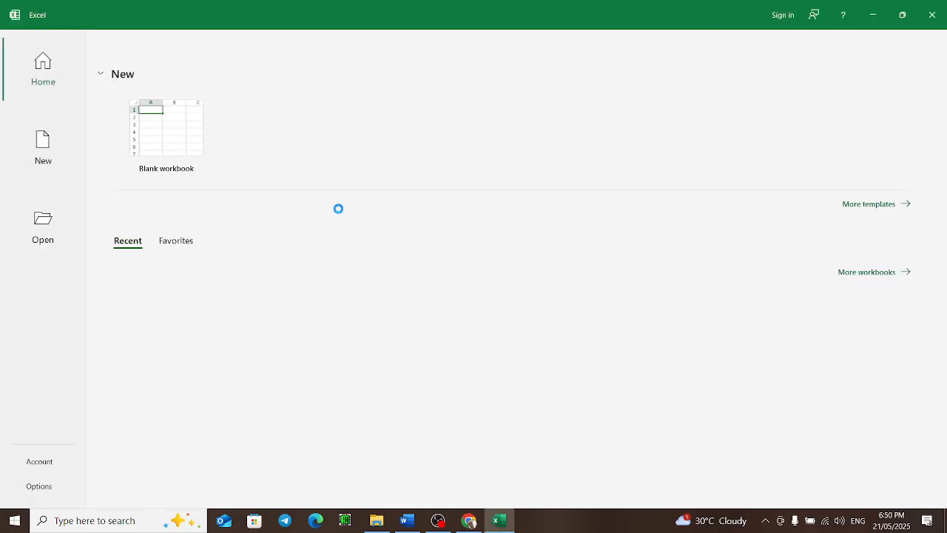
left_click(211, 293)
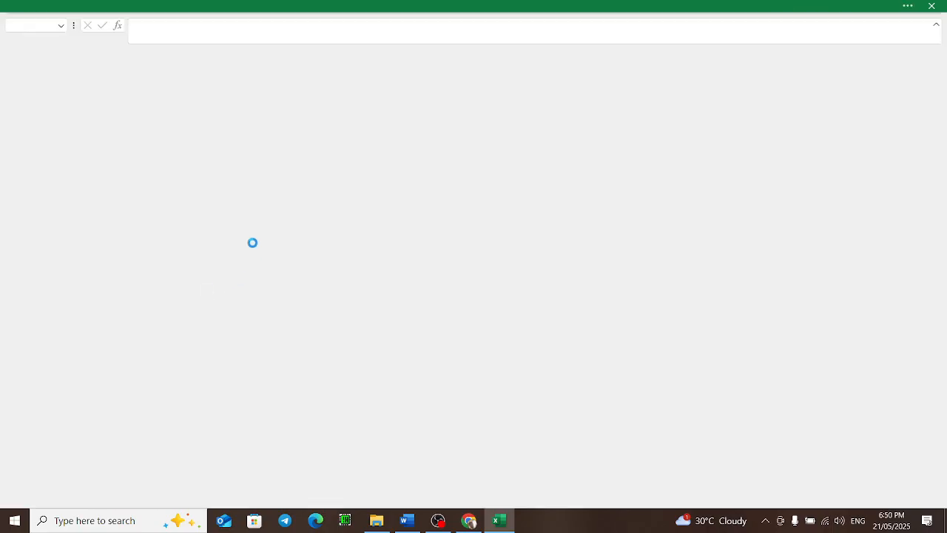
left_click(666, 235)
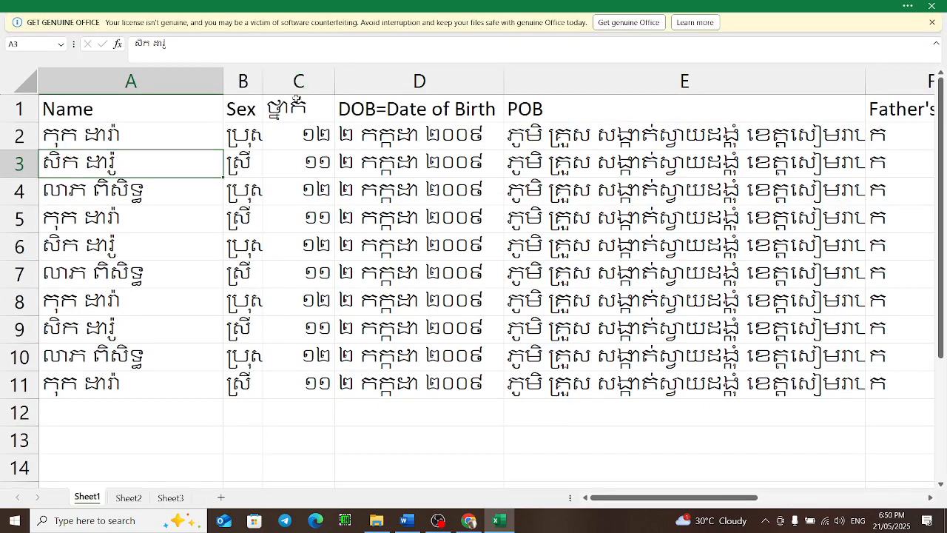
left_click(293, 108)
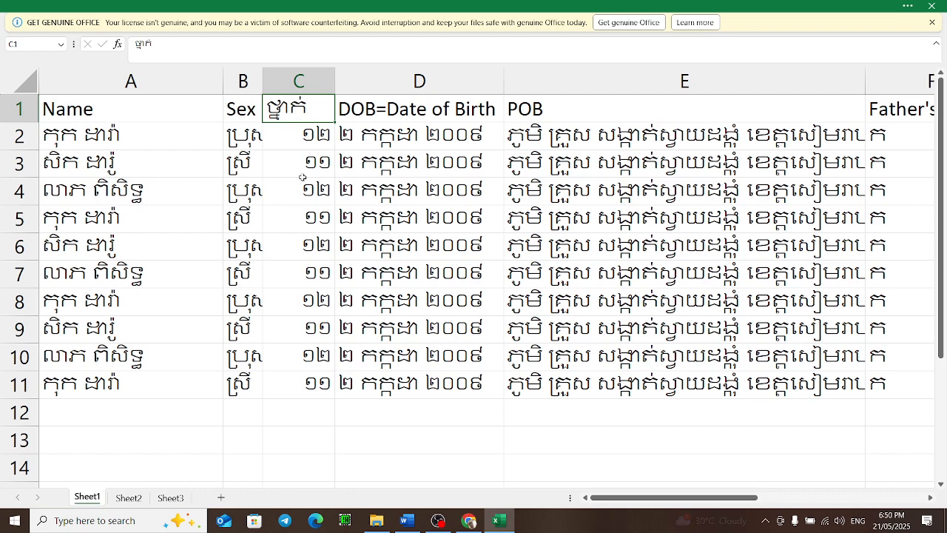
Step: Back in Word, insert the Name merge field after the student name label
left_click(407, 520)
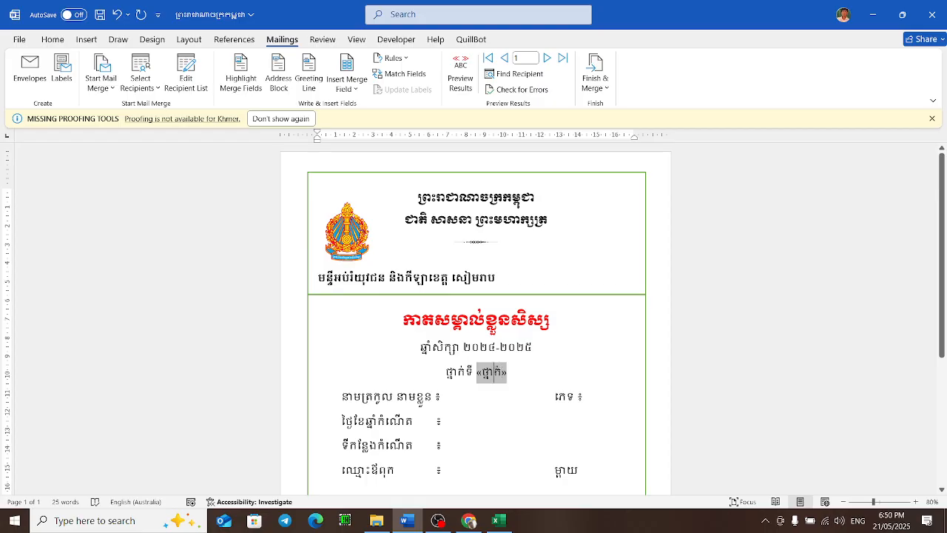
scroll(571, 309, "up", 1, "ctrl")
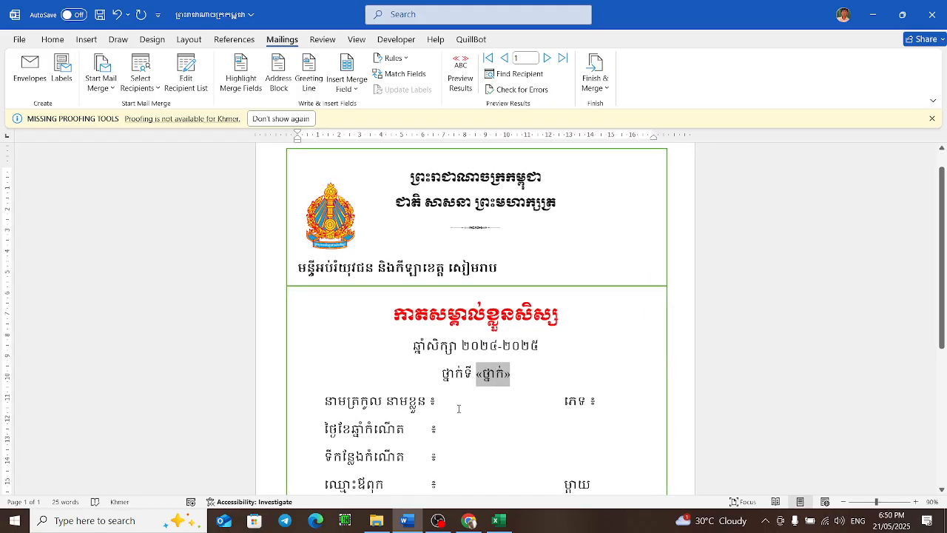
left_click(430, 401)
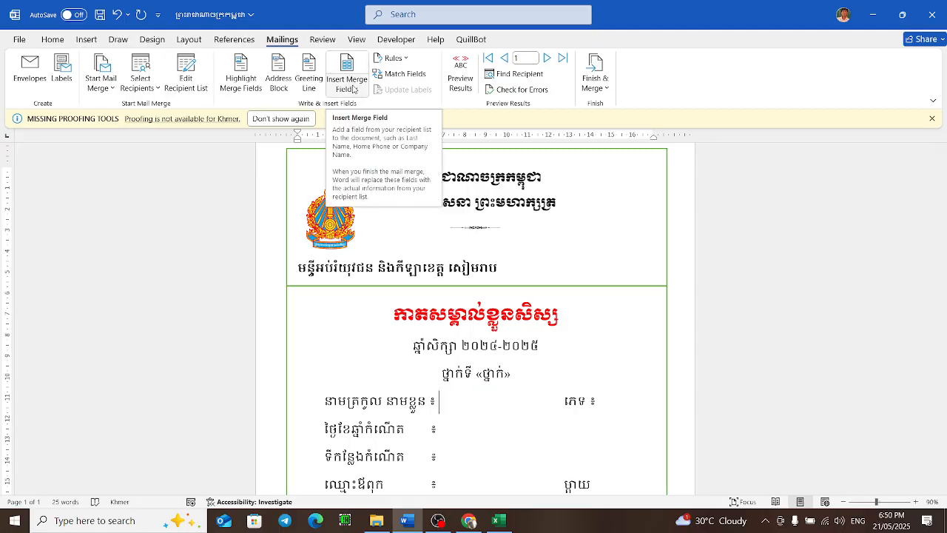
left_click(349, 87)
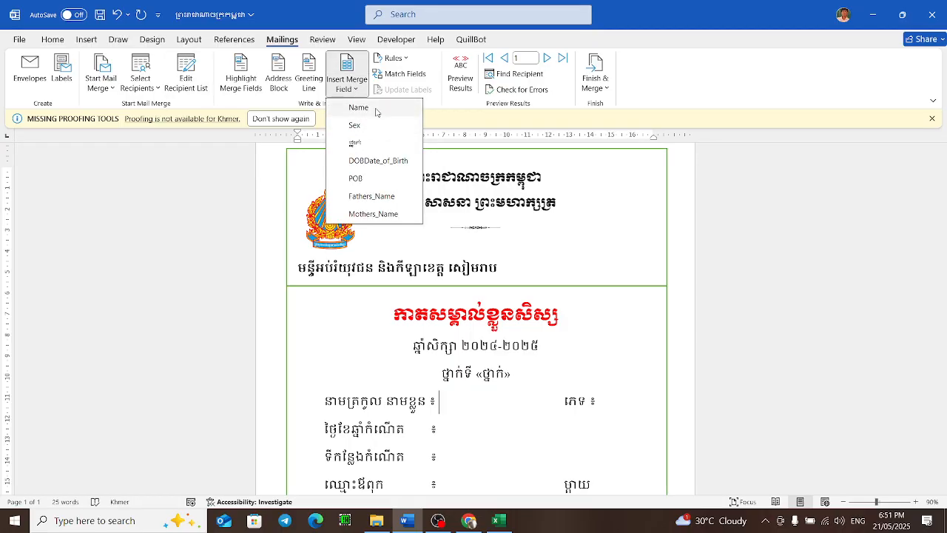
left_click(377, 112)
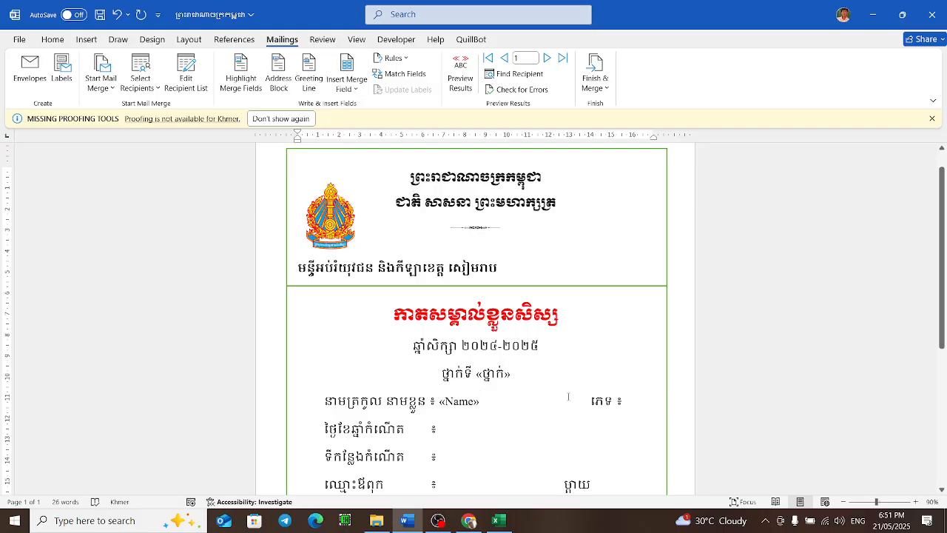
Step: Remove the extra spaces before the sex label and insert the Sex merge field after it
key("BackSpace")
key("BackSpace")
key("BackSpace")
key("BackSpace")
left_click(353, 95)
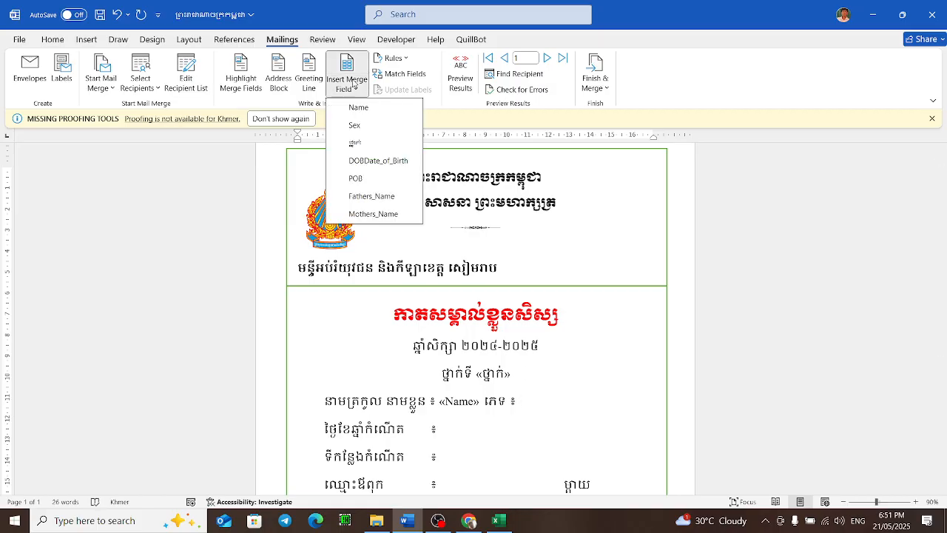
left_click(369, 124)
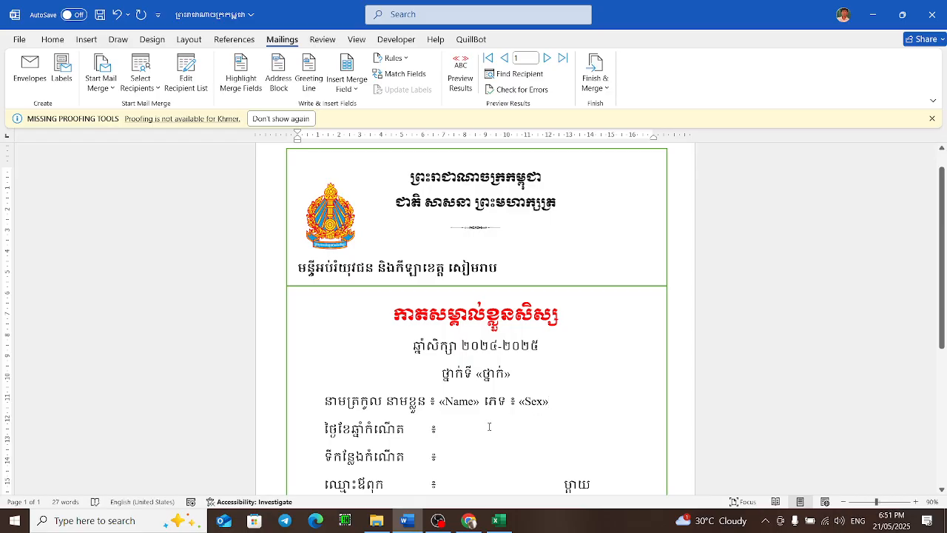
Step: Switch back to the Excel workbook
left_click(498, 520)
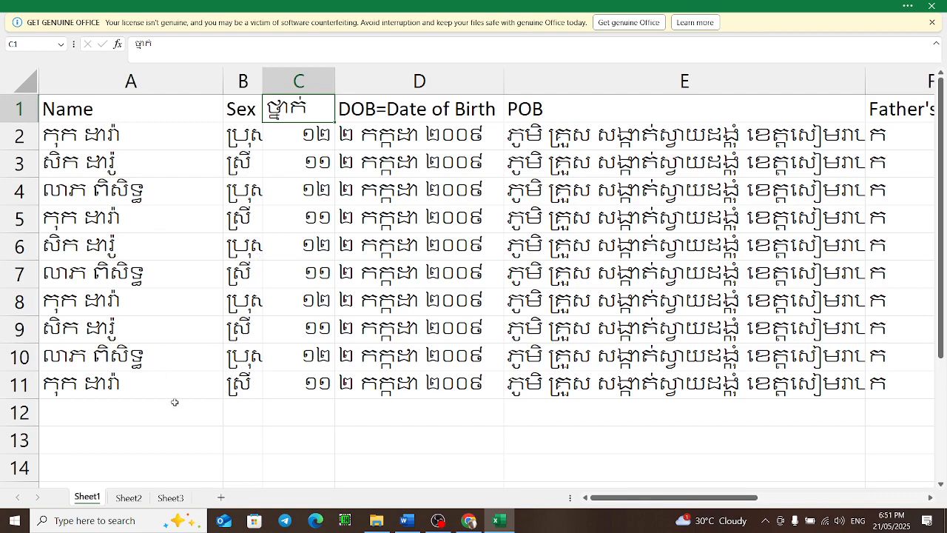
Step: Back in Word, insert the DOBDate_of_Birth merge field after the date of birth label
left_click(406, 520)
scroll(438, 377, "down", 1)
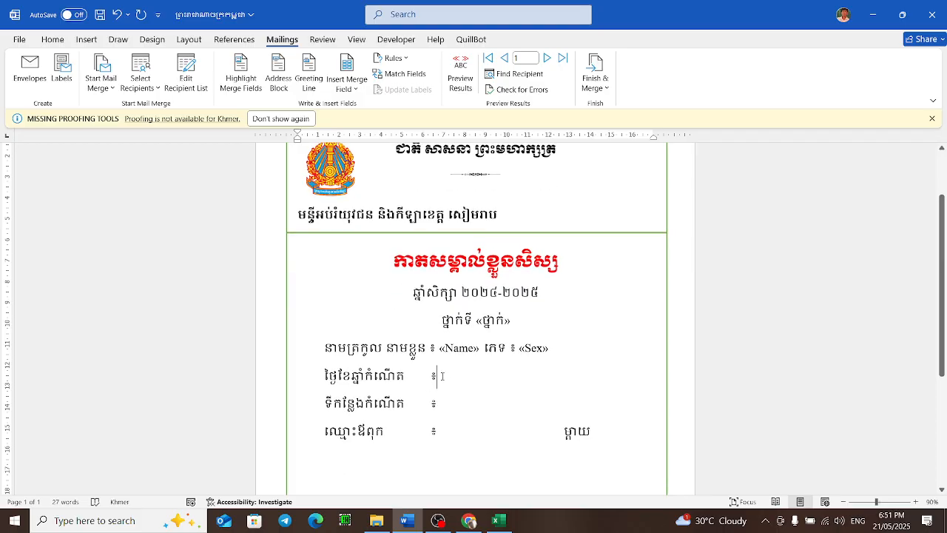
left_click(449, 372)
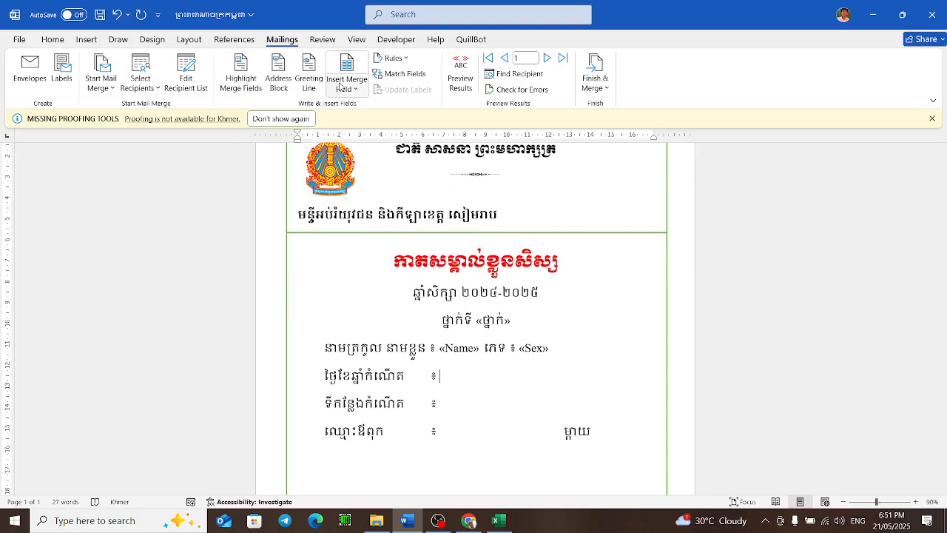
left_click(353, 90)
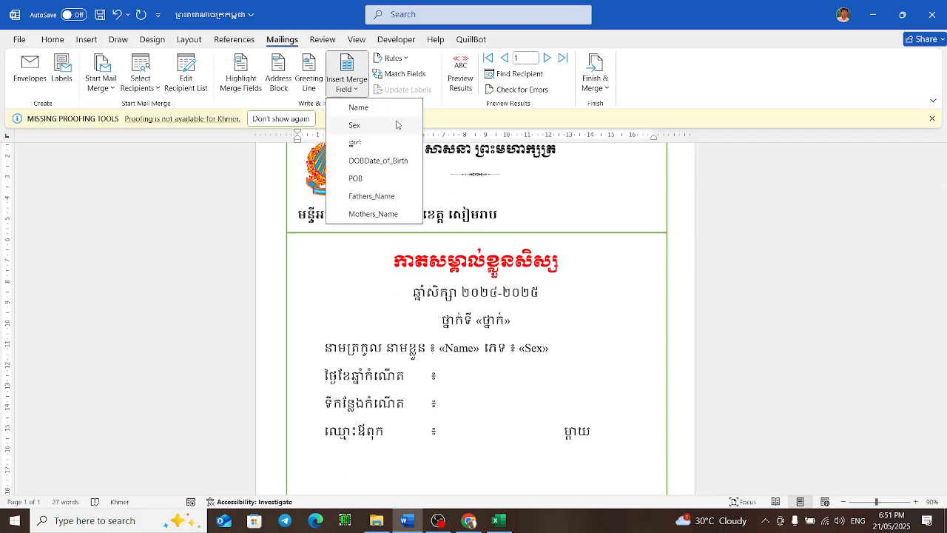
left_click(384, 164)
Step: Insert the POB merge field after the place of birth label
left_click(447, 402)
left_click(347, 80)
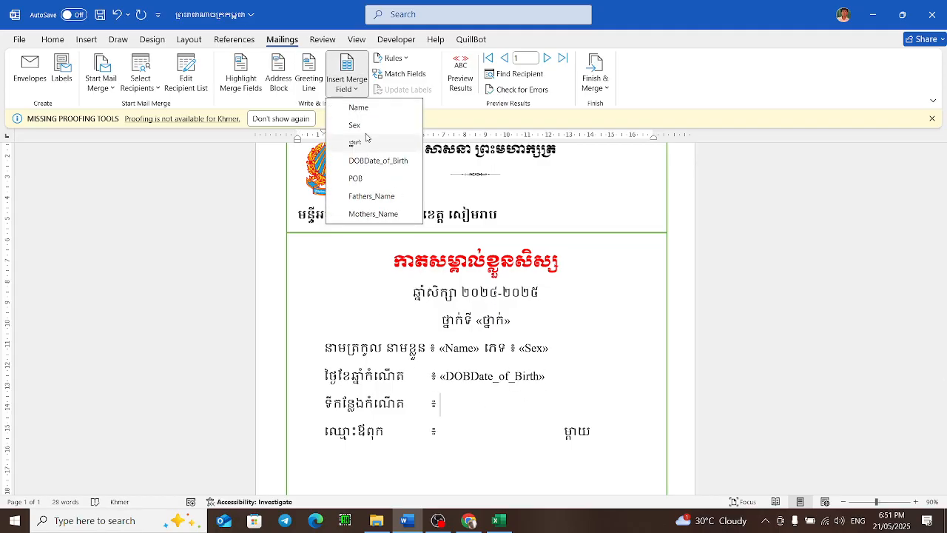
left_click(381, 179)
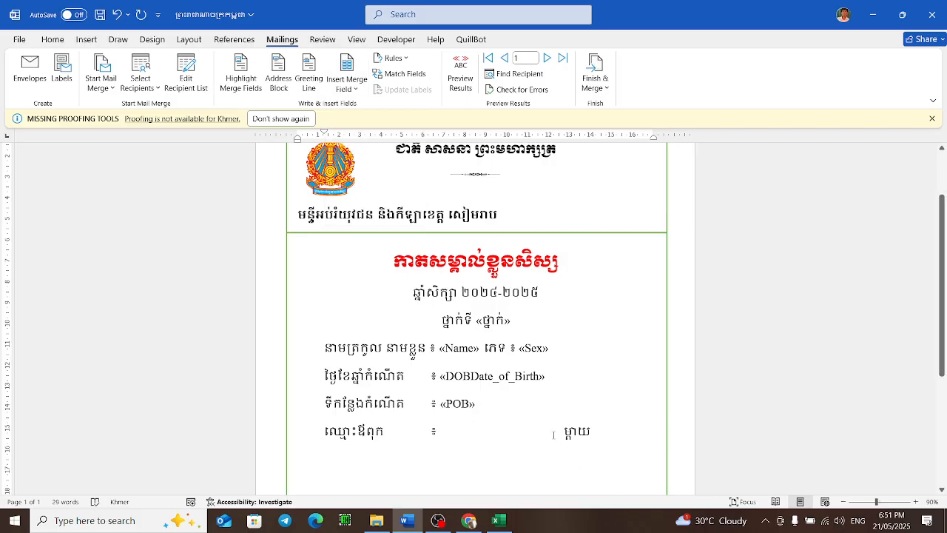
Step: Remove the extra spaces on the parents line and insert the Fathers_Name and Mothers_Name merge fields after their labels
key("BackSpace")
key("BackSpace")
key("BackSpace")
key("BackSpace")
key("BackSpace")
key("BackSpace")
key("BackSpace")
key("BackSpace")
key("BackSpace")
key("BackSpace")
key("BackSpace")
key("BackSpace")
key("BackSpace")
key("BackSpace")
key("BackSpace")
key("BackSpace")
key("BackSpace")
key("BackSpace")
key("BackSpace")
key("BackSpace")
left_click(348, 84)
left_click(372, 196)
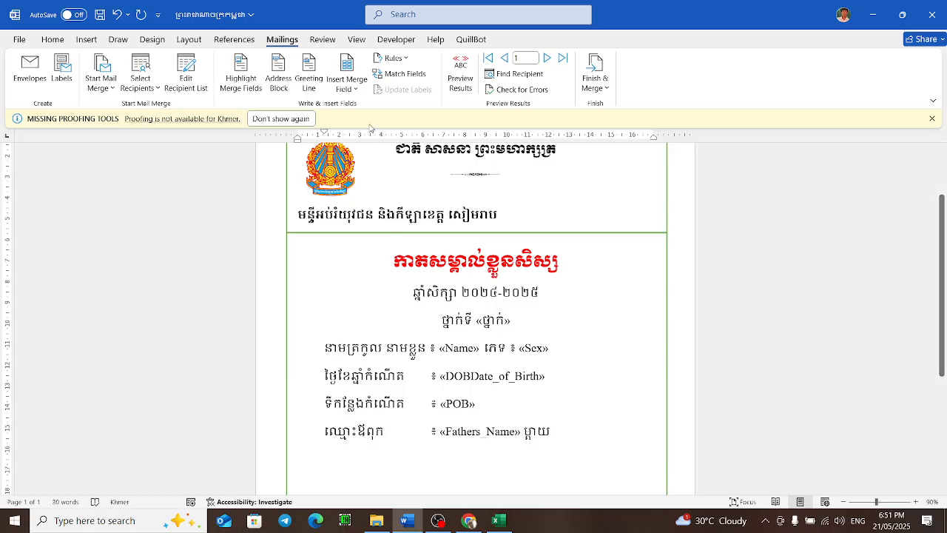
left_click(347, 84)
left_click(385, 213)
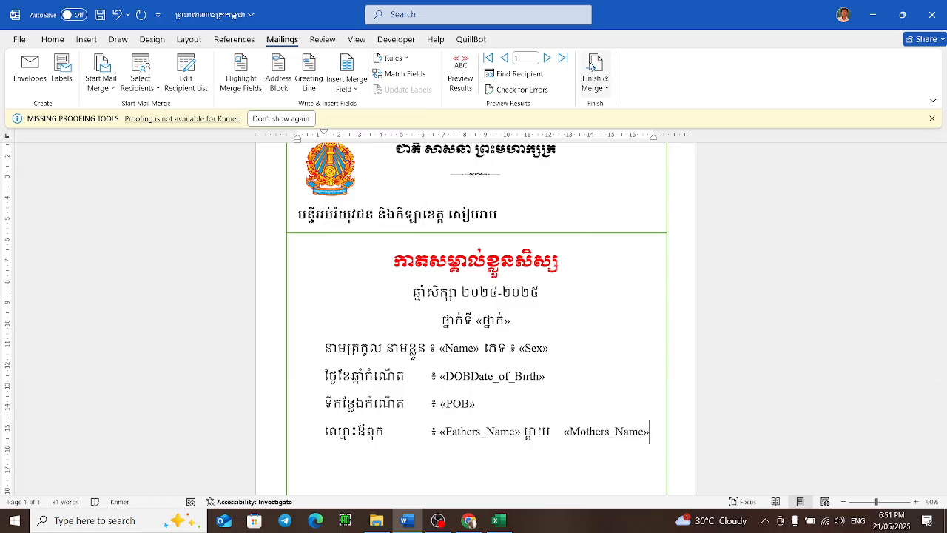
Step: Finish the merge by editing individual documents for all records into a new document
left_click(598, 79)
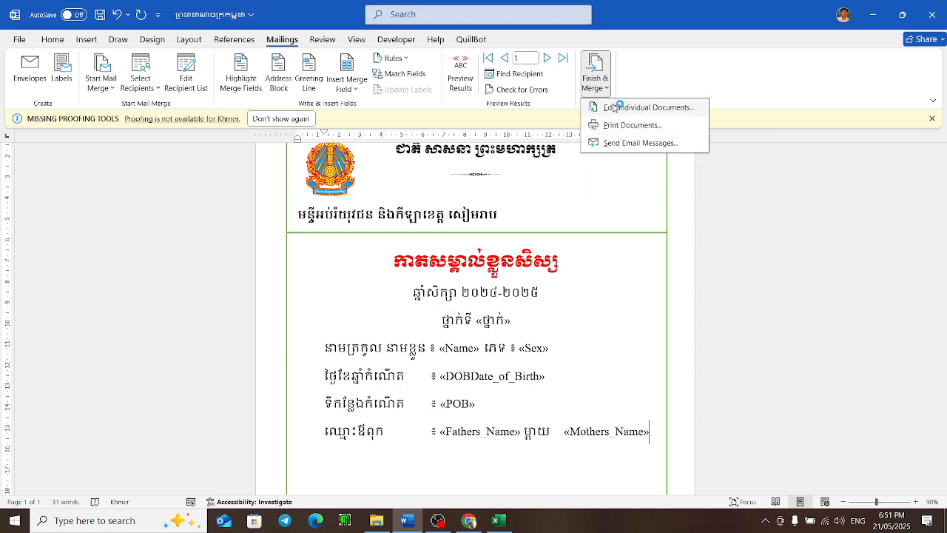
left_click(615, 106)
left_click(454, 285)
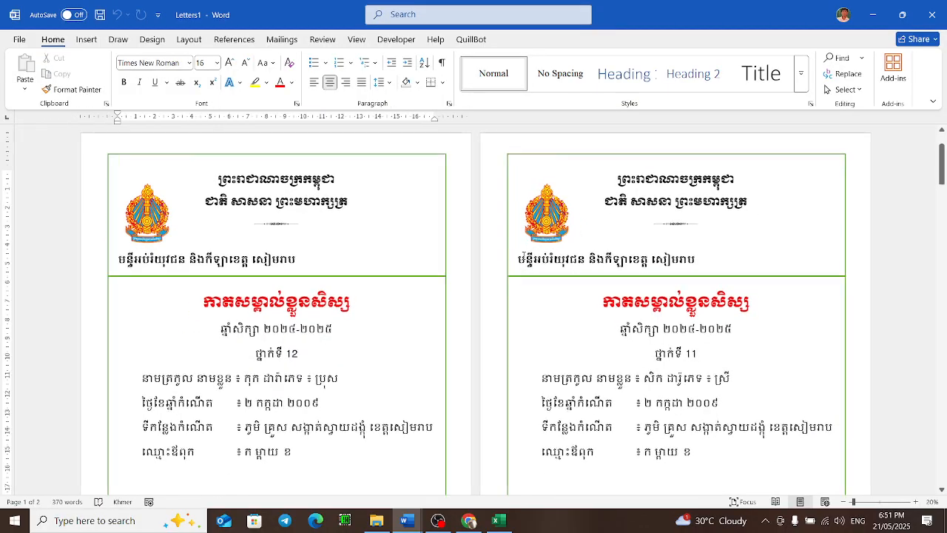
Step: Scroll through the merged cards to review the filled-in student details
scroll(571, 272, "down", 6, "ctrl")
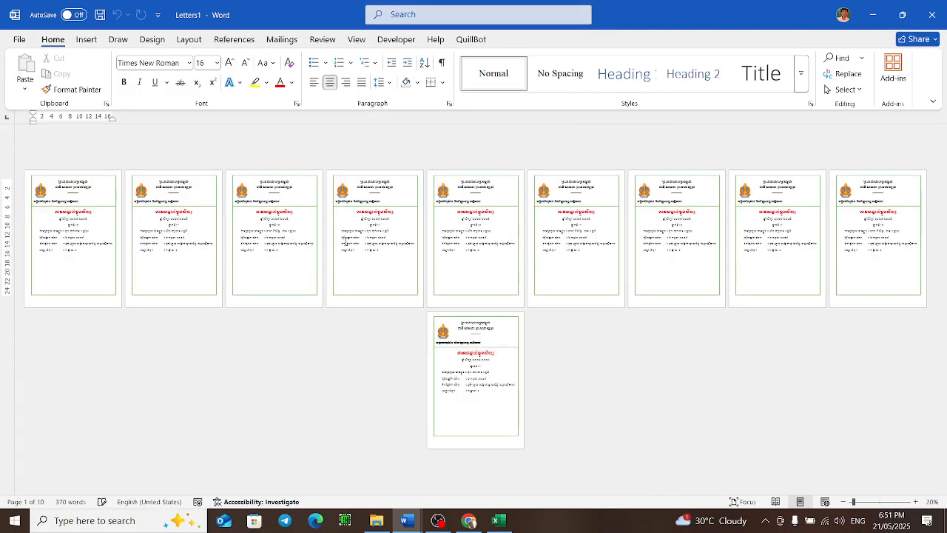
scroll(658, 262, "up", 6, "ctrl")
scroll(331, 355, "down", 3)
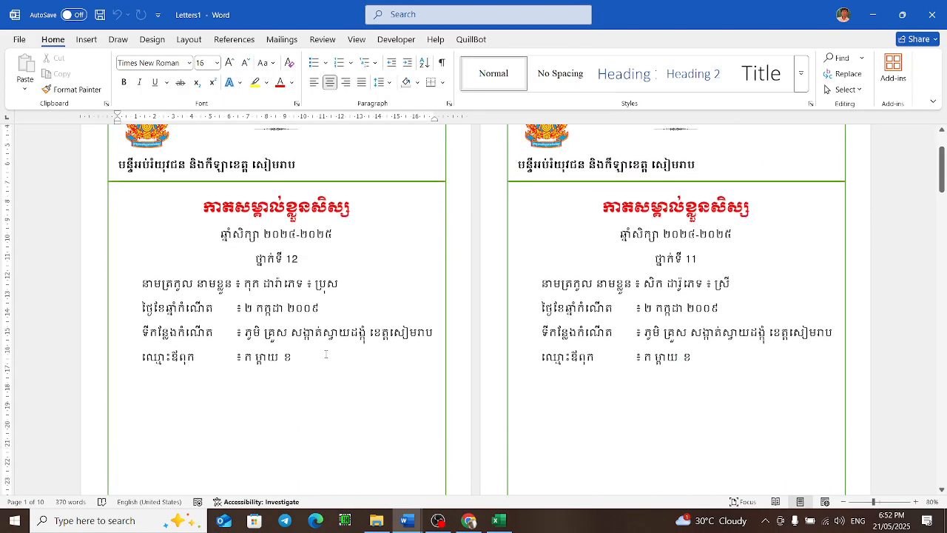
left_click(303, 308)
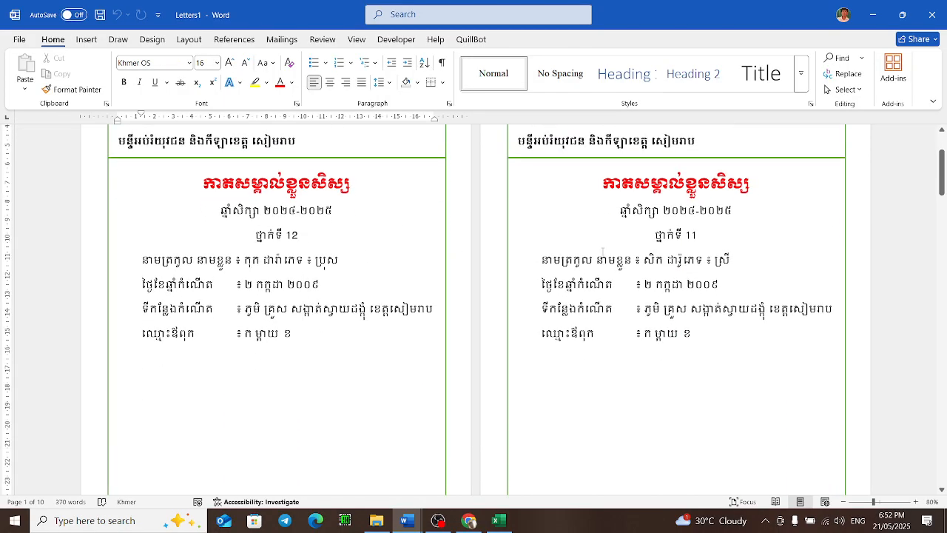
scroll(314, 358, "down", 3)
scroll(370, 328, "down", 10)
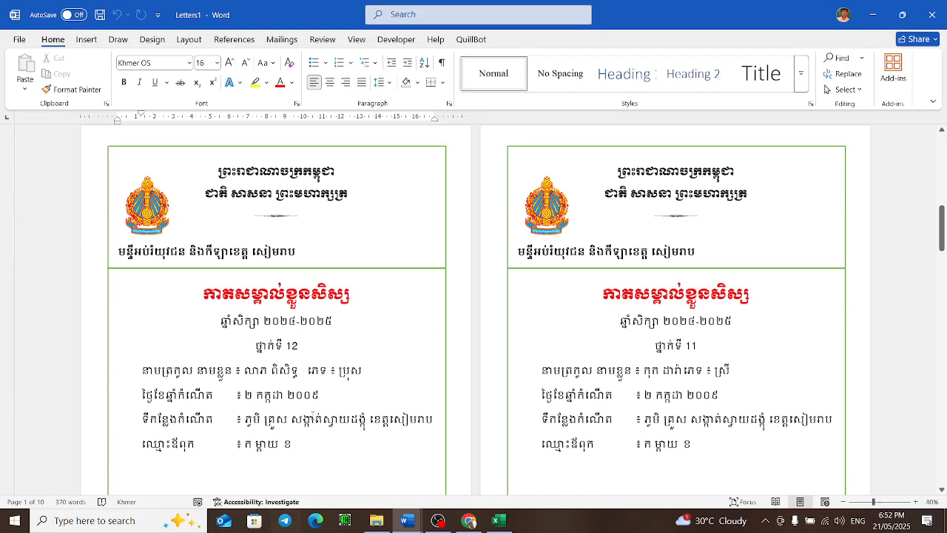
scroll(330, 400, "down", 4)
Step: Compare the student rows in the Excel list, then return to the merged Letters1 document
left_click(499, 520)
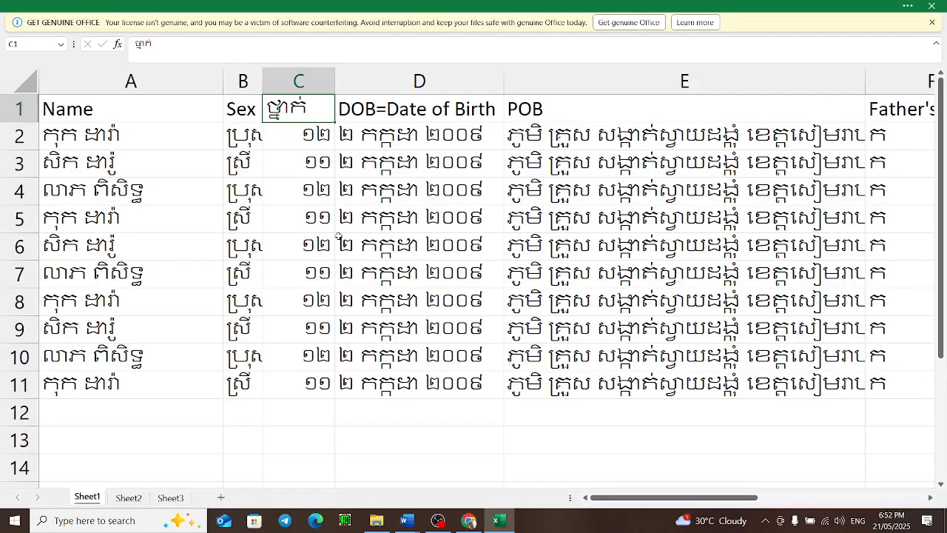
left_click(104, 141)
left_click(89, 220)
left_click(55, 382)
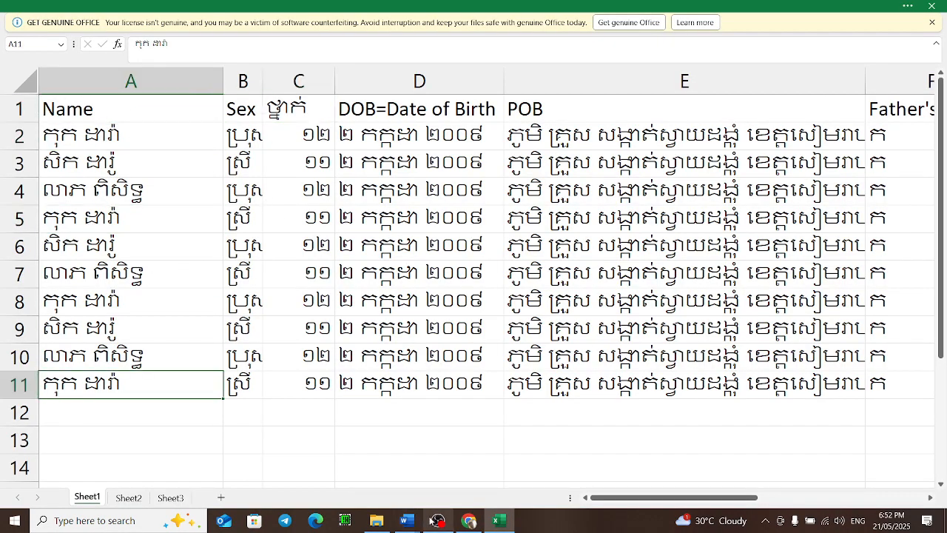
left_click(406, 520)
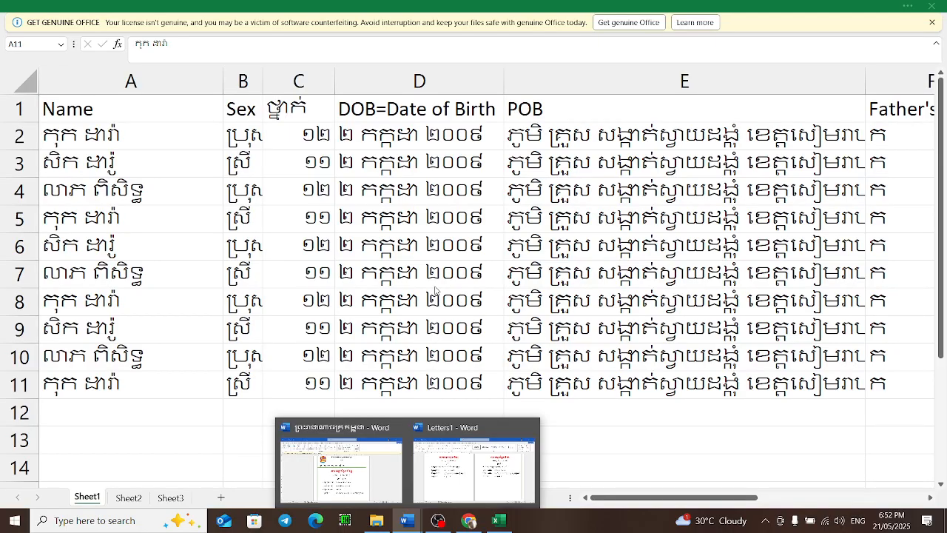
left_click(467, 465)
Step: Review the merged cards page by page across the whole document
scroll(540, 310, "down", 5)
scroll(552, 346, "down", 7)
scroll(551, 358, "down", 2)
left_click(684, 235)
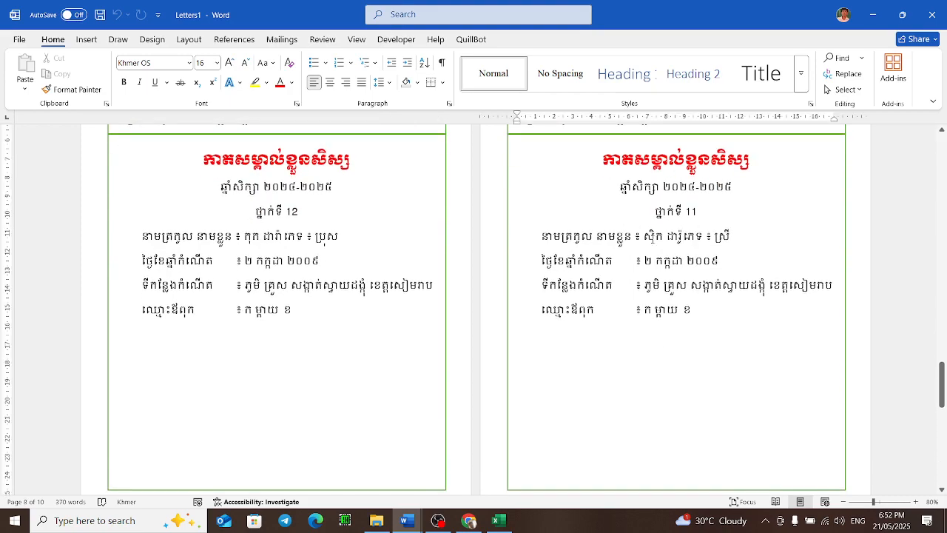
scroll(471, 253, "down", 1)
scroll(471, 253, "up", 2)
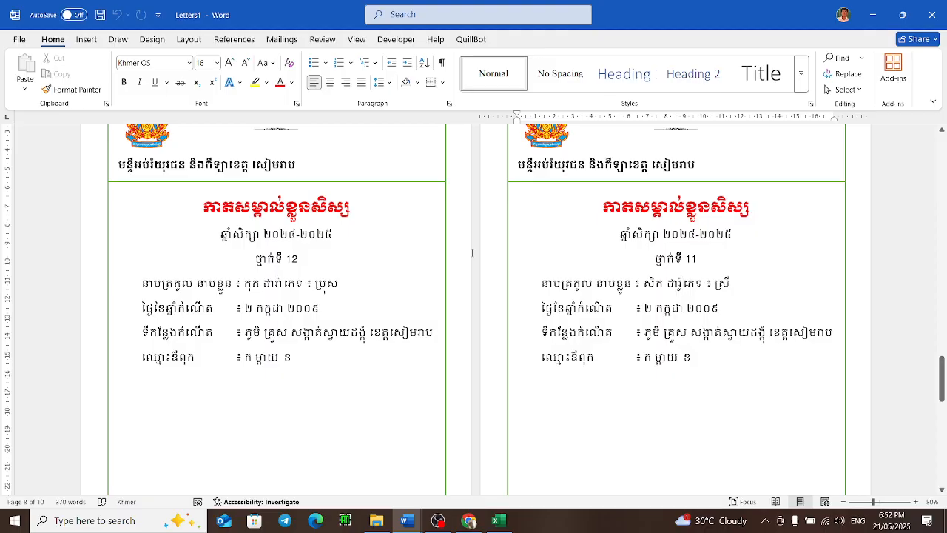
scroll(503, 233, "down", 5)
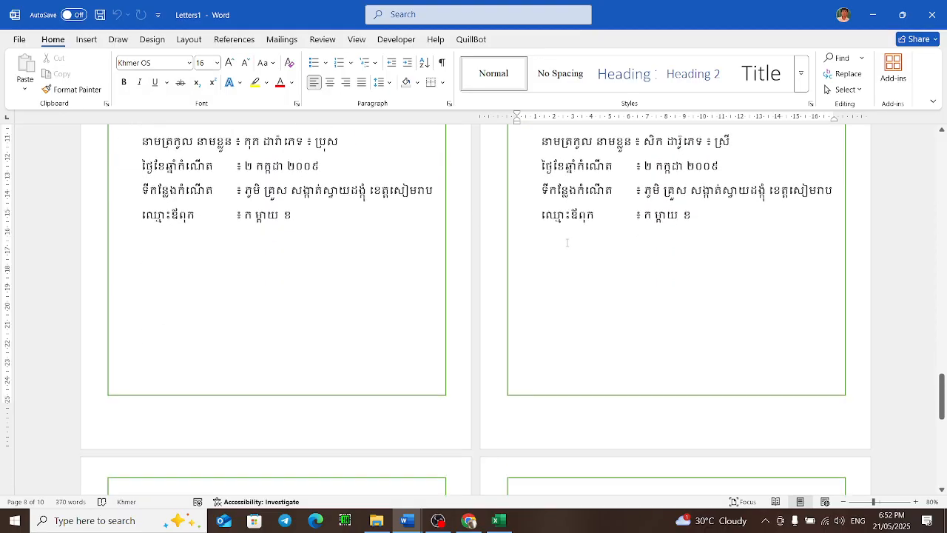
scroll(568, 242, "up", 4)
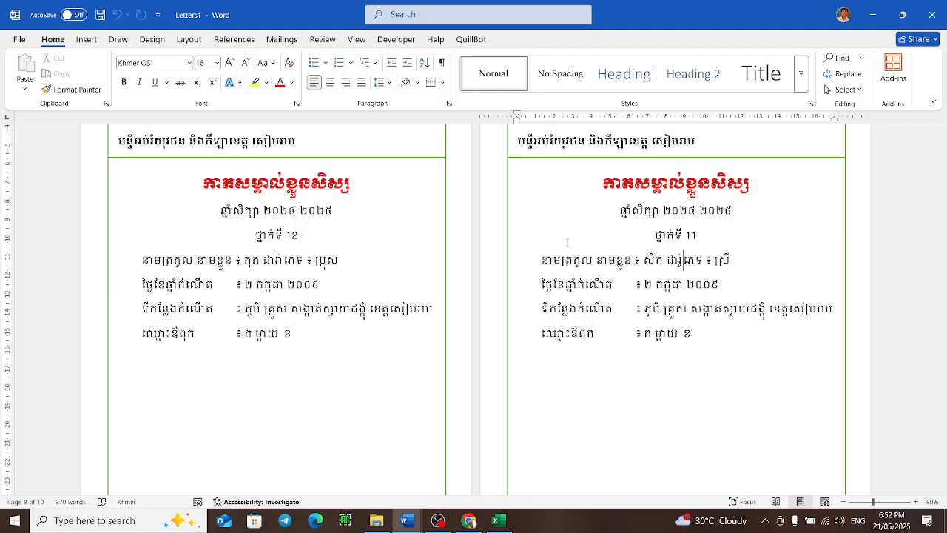
scroll(566, 242, "down", 4, "ctrl")
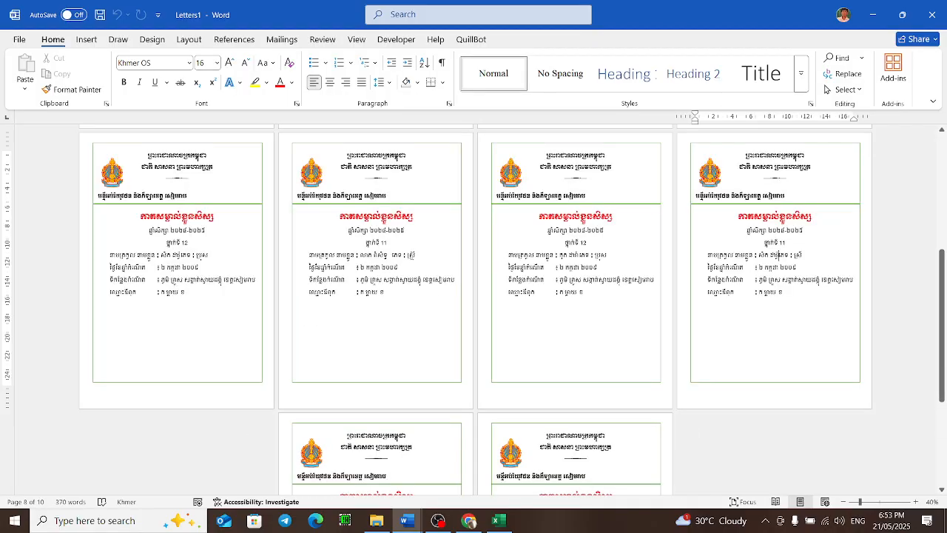
scroll(628, 235, "down", 2)
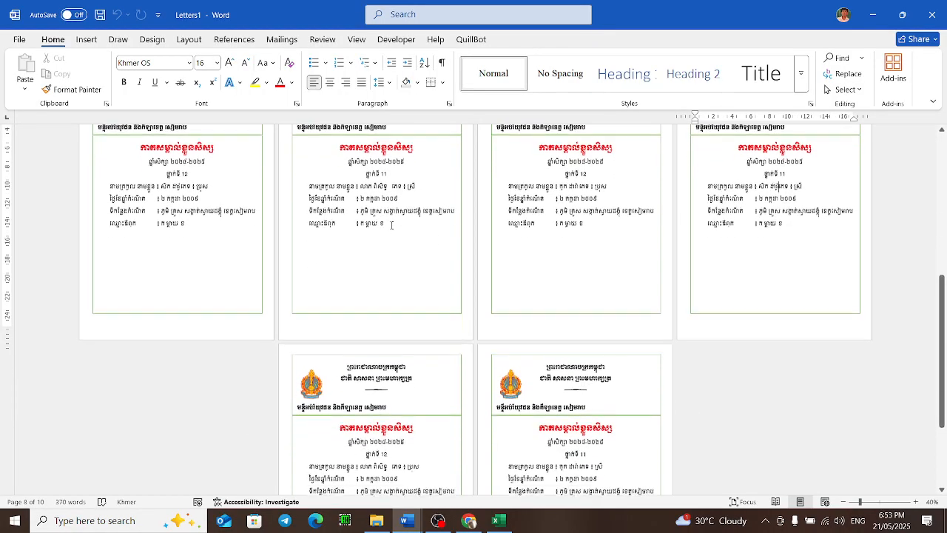
scroll(599, 232, "up", 6)
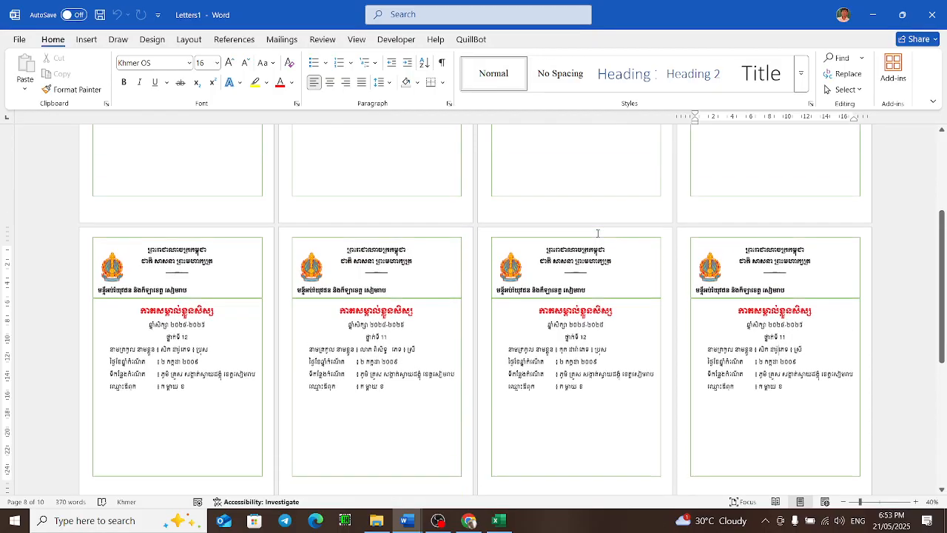
scroll(599, 233, "up", 5)
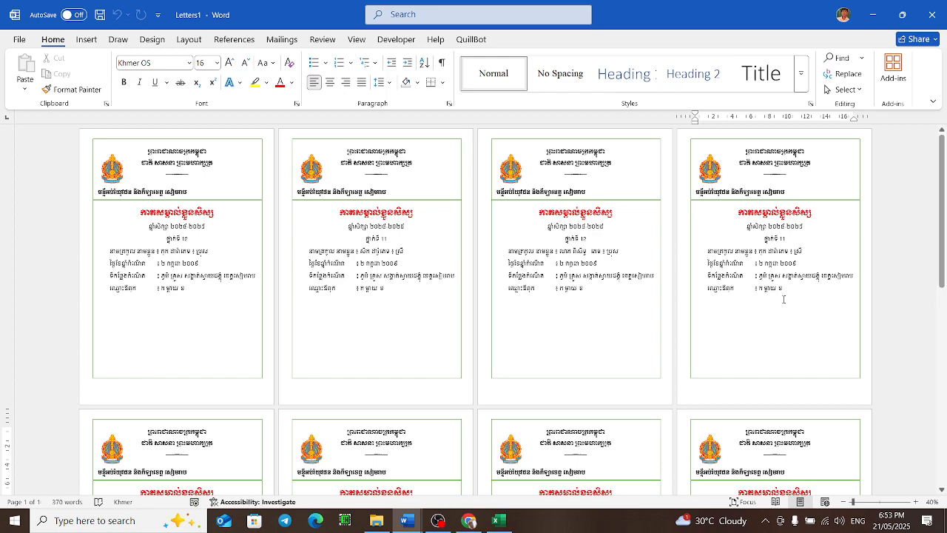
Step: Open the print settings and set the layout to 4 Pages Per Sheet
key("ctrl+p")
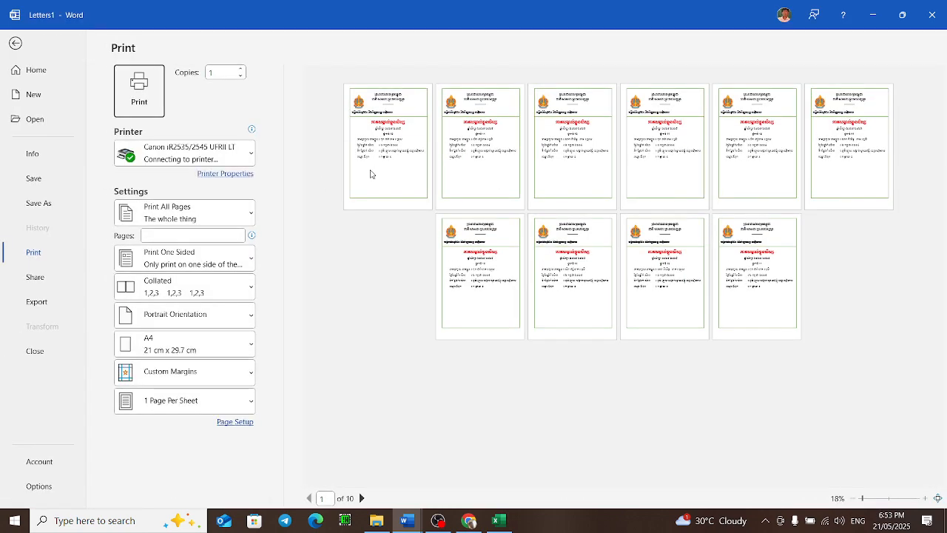
left_click(197, 403)
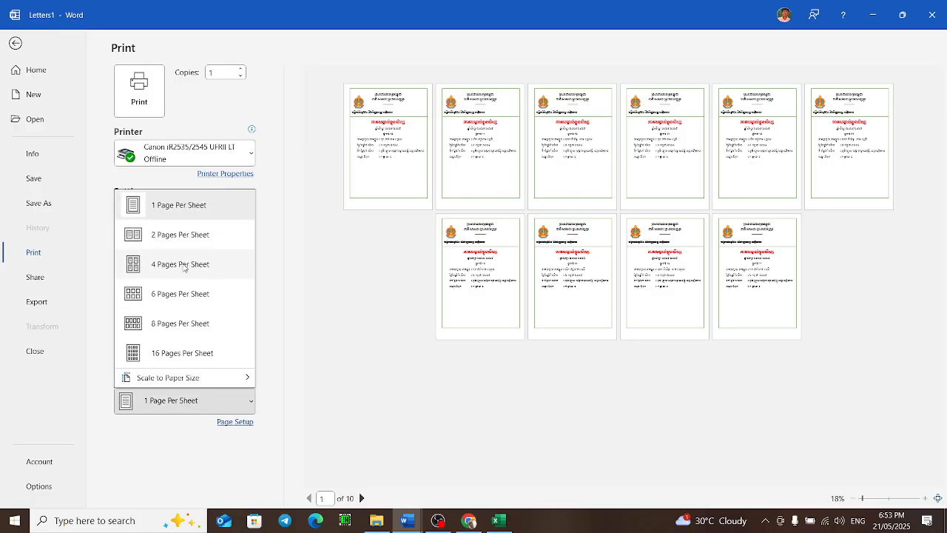
left_click(184, 268)
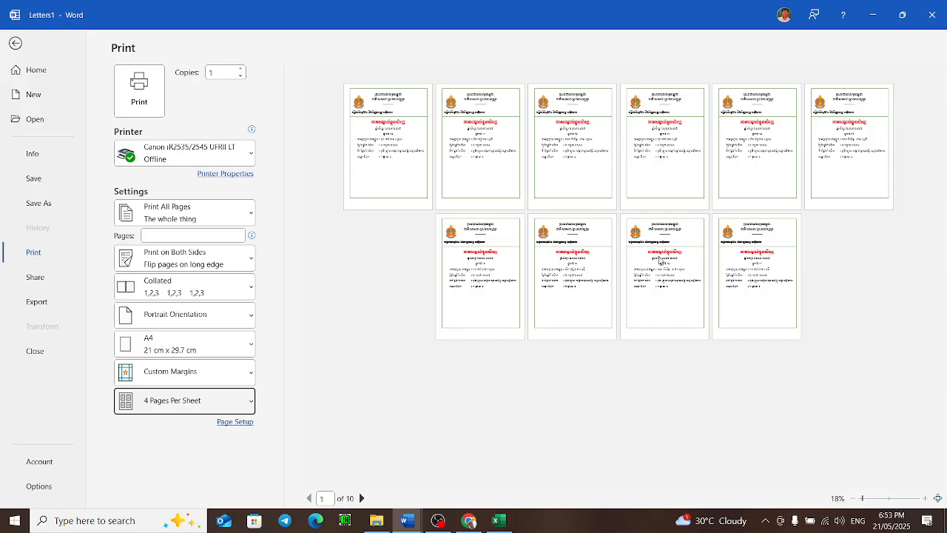
left_click(614, 268)
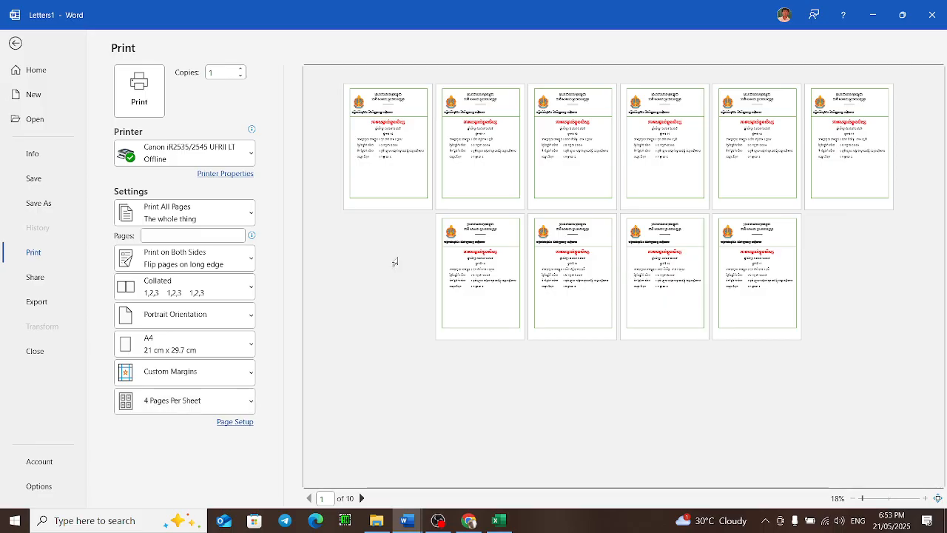
Step: Set printing to Print One Sided and choose Microsoft Print to PDF as the printer
left_click(214, 151)
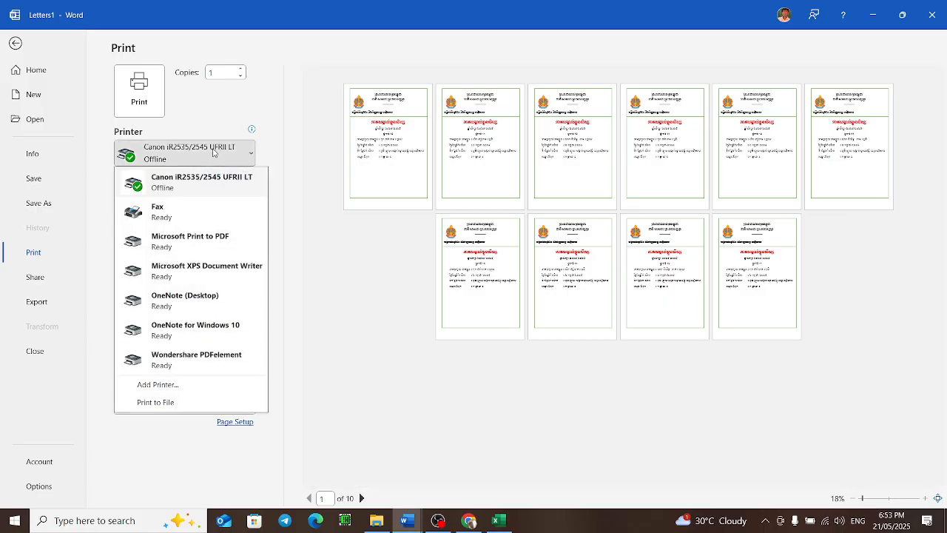
left_click(213, 151)
left_click(201, 259)
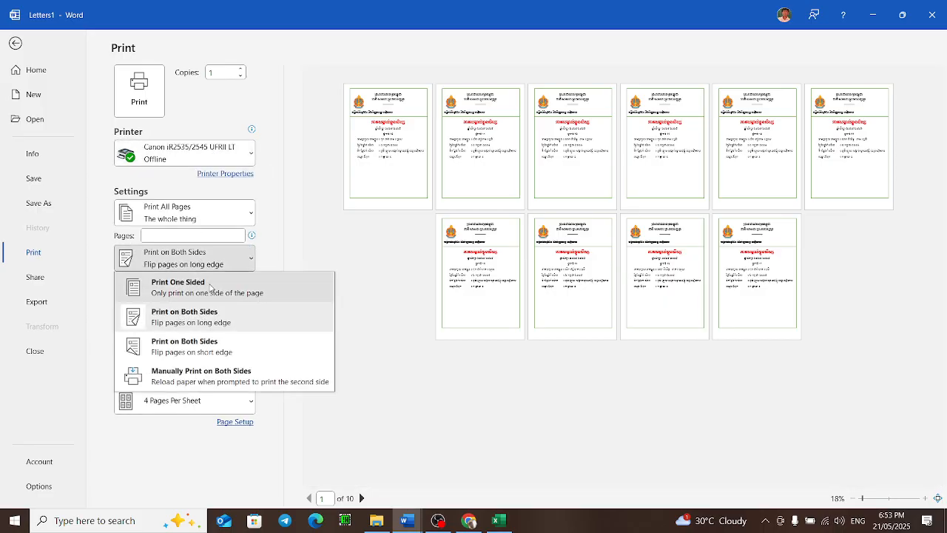
left_click(209, 282)
left_click(207, 154)
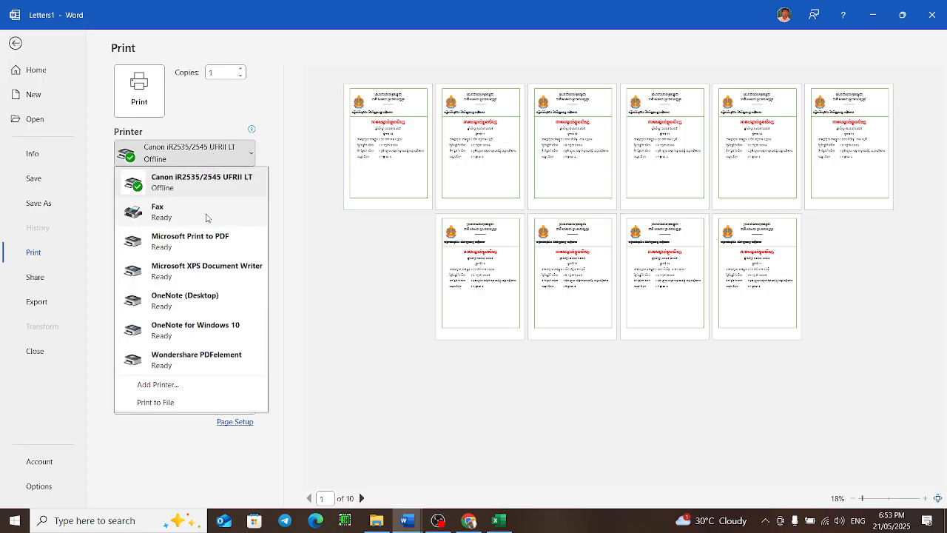
left_click(220, 244)
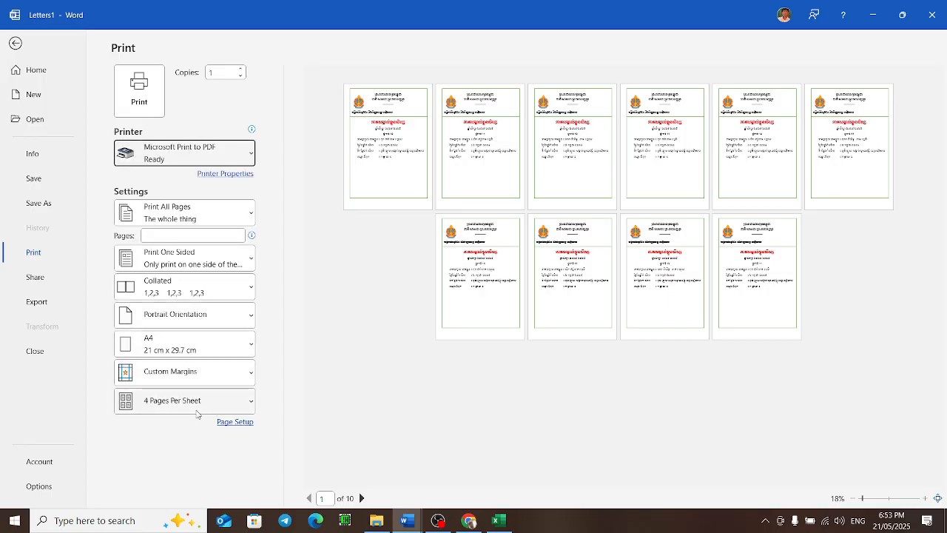
Step: Print the cards to a PDF file, entering a file name and saving it
left_click(163, 95)
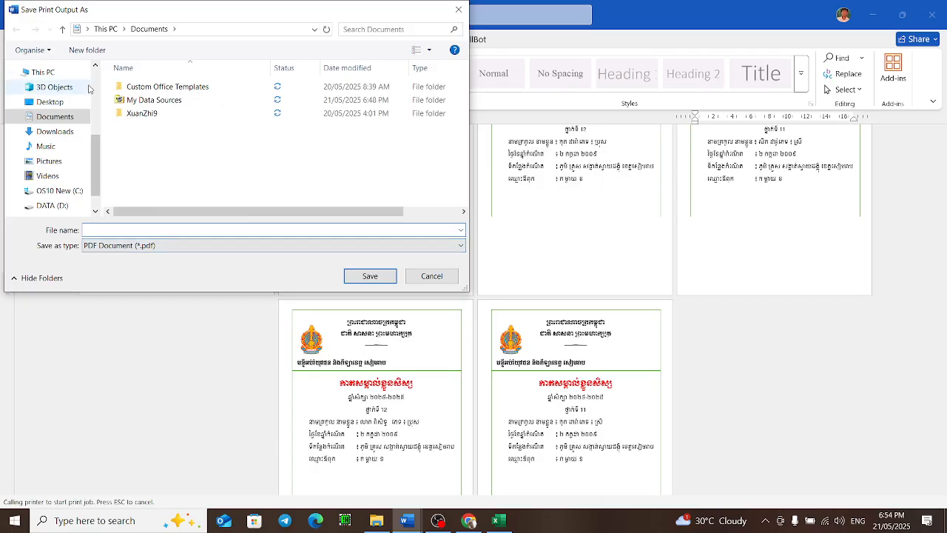
type("ruhjkh")
left_click(380, 281)
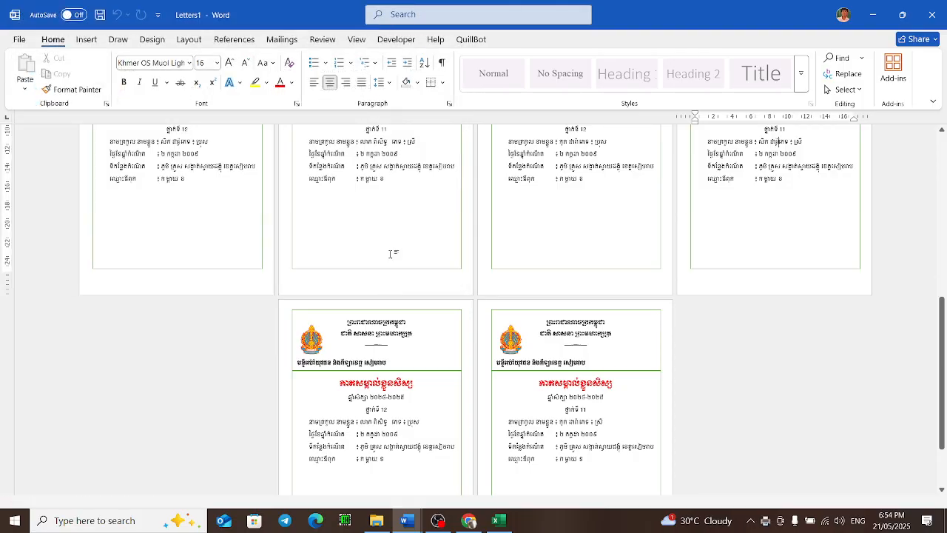
left_click(389, 254)
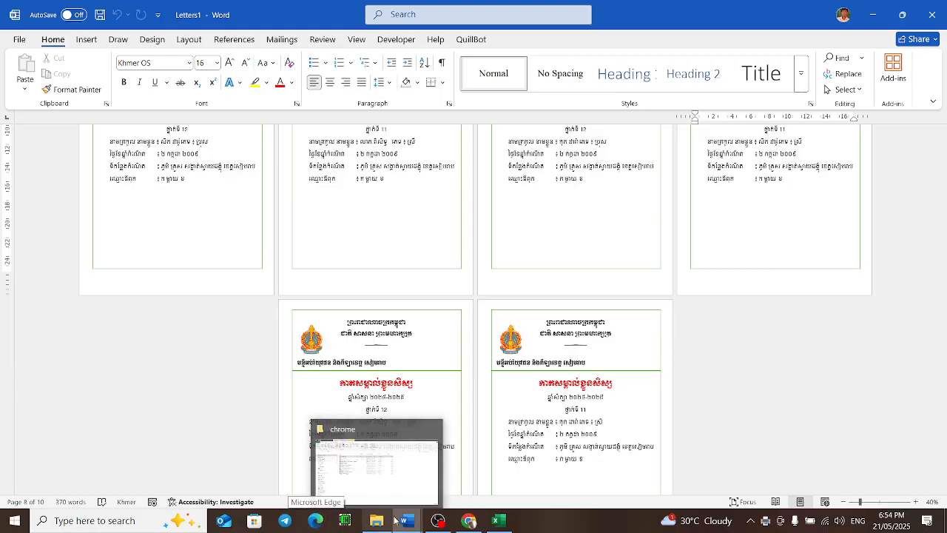
left_click(501, 522)
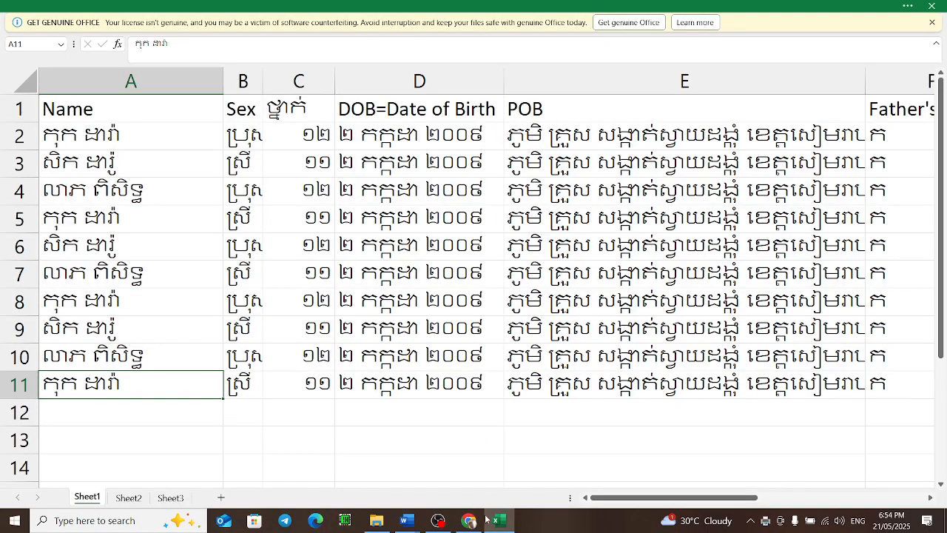
mouse_move(420, 518)
left_click(466, 474)
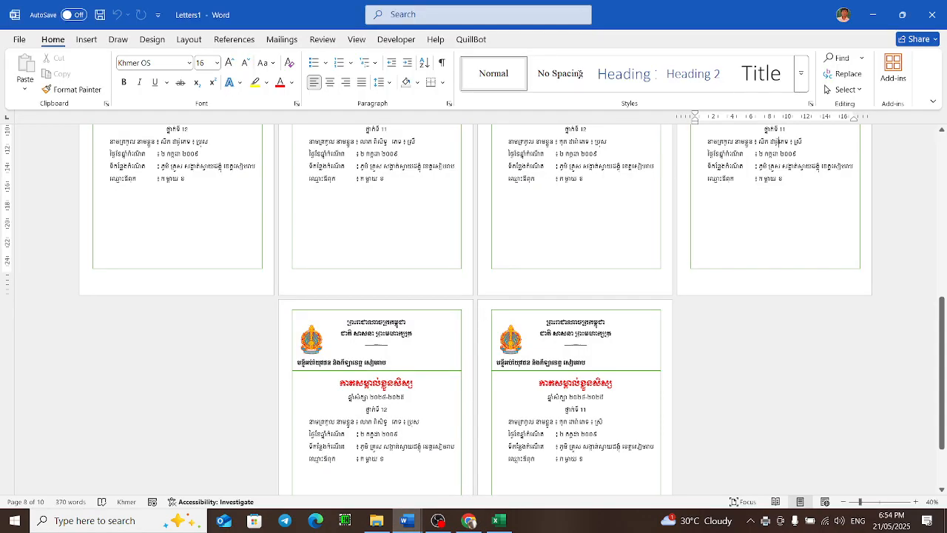
Step: Print the merged cards again to PDF, saving the file as sdfsdf in the Downloads folder
key("ctrl+p")
left_click(169, 352)
left_click(196, 236)
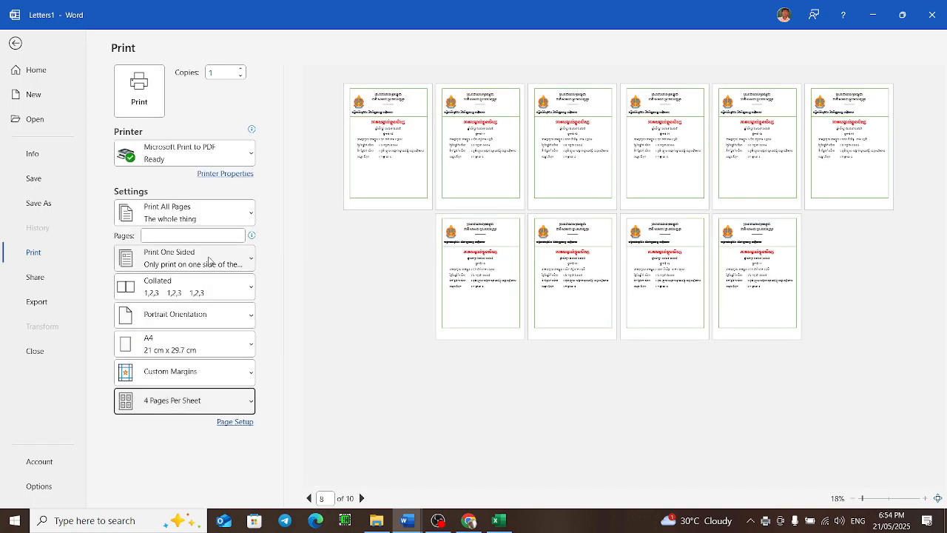
left_click(126, 95)
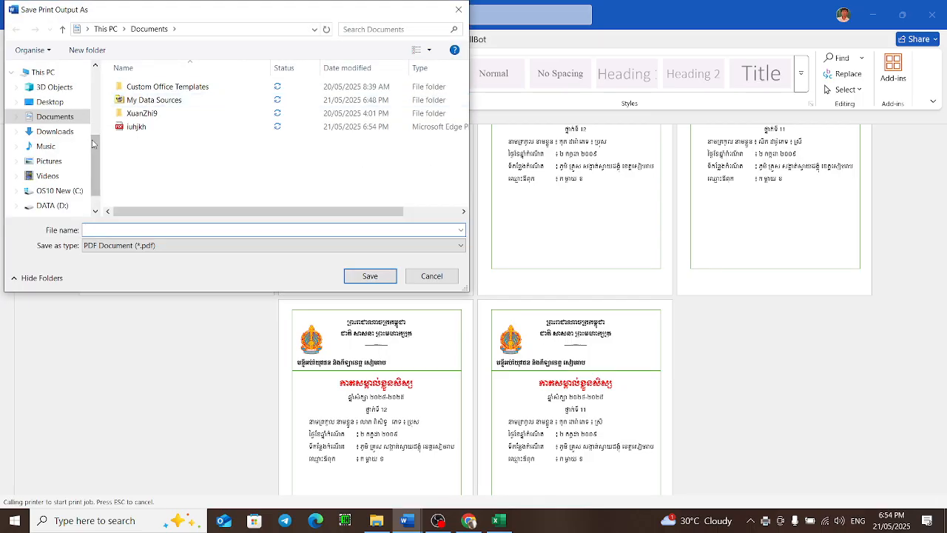
left_click(55, 131)
left_click(247, 228)
type("sdfsdf")
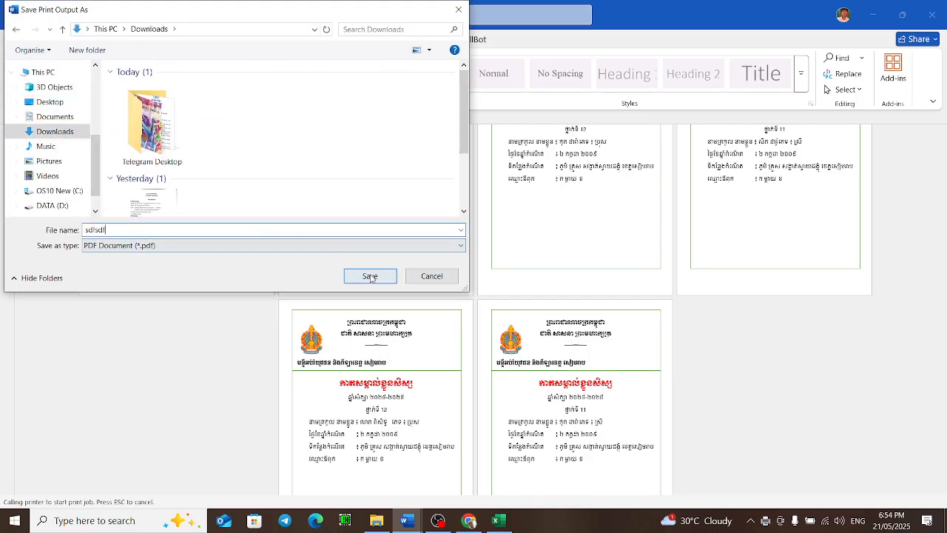
left_click(370, 276)
left_click(387, 244)
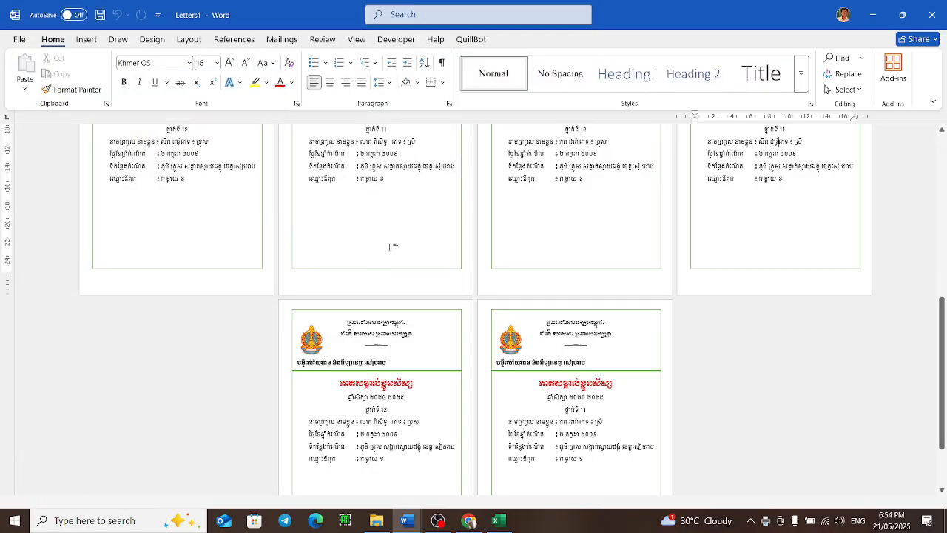
Step: Open the sdfsdf PDF from the Downloads folder and scroll through its card pages
left_click(377, 520)
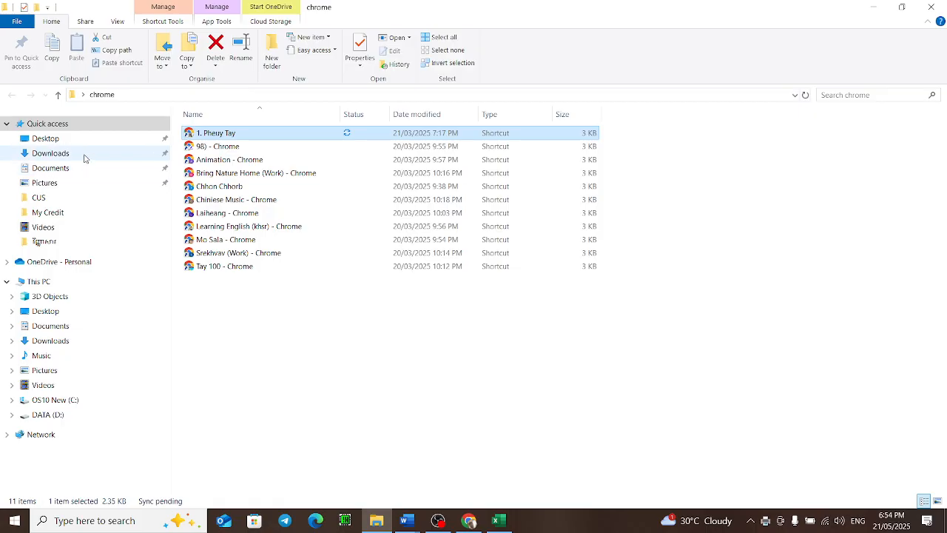
left_click(117, 150)
left_click(263, 149)
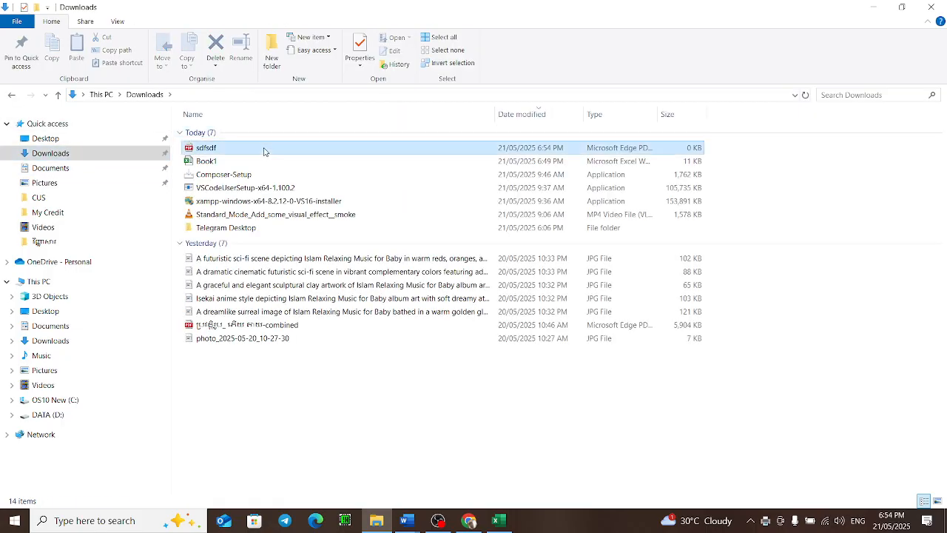
double_click(263, 148)
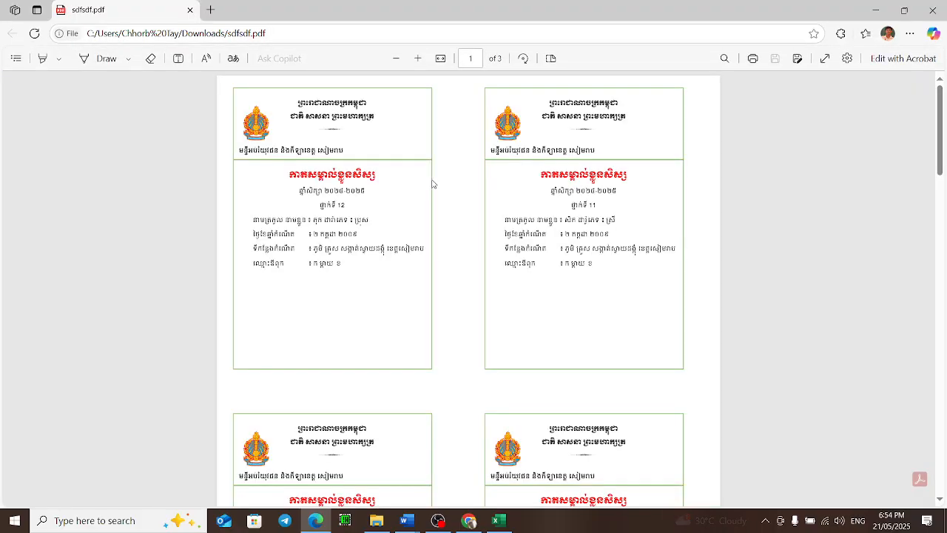
scroll(442, 186, "up", 1)
scroll(453, 117, "up", 1)
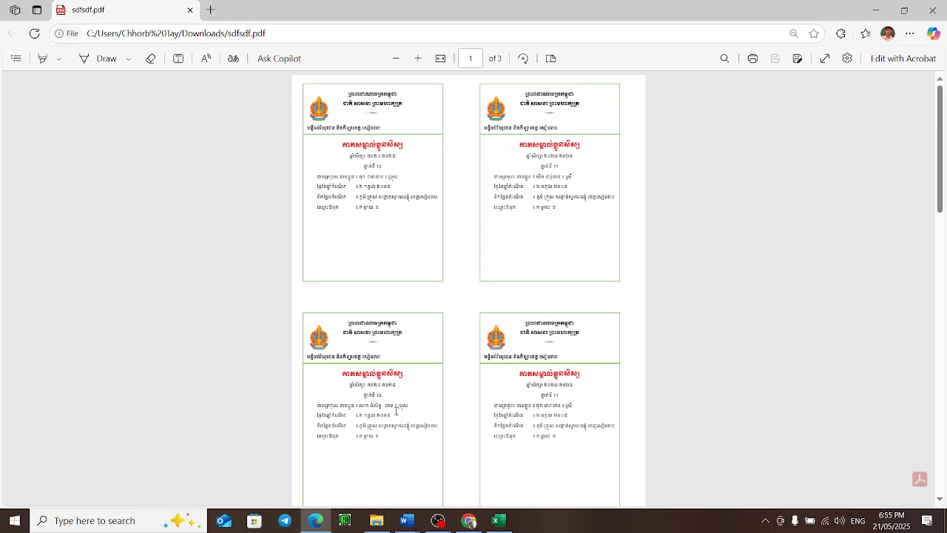
scroll(548, 365, "down", 2)
scroll(548, 365, "up", 2)
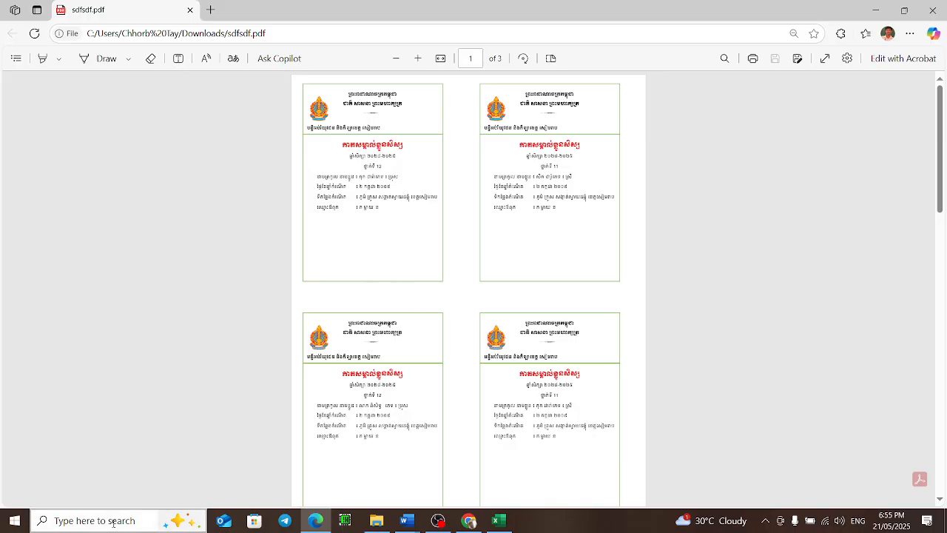
Step: Switch from the card template document to the browser and search the web for Border khmer
left_click(406, 520)
left_click(358, 496)
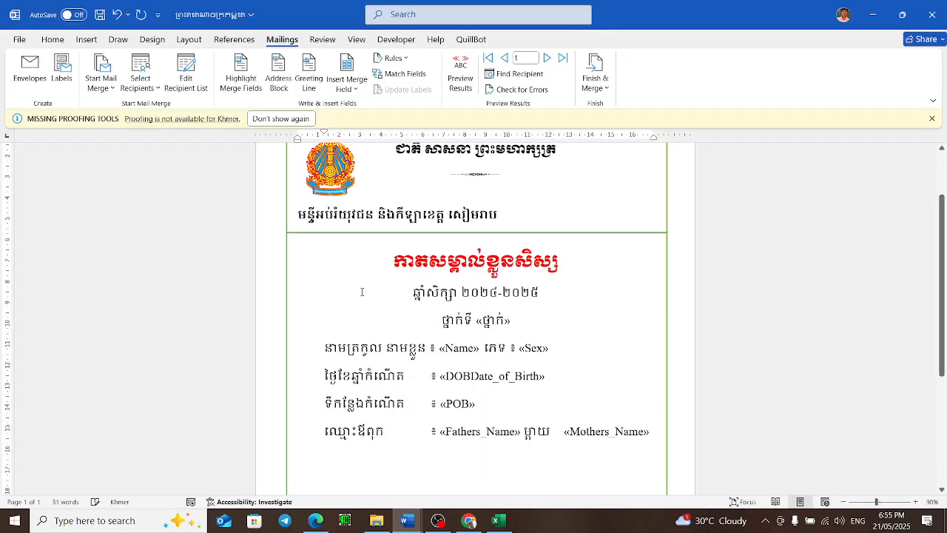
scroll(472, 268, "down", 4, "ctrl")
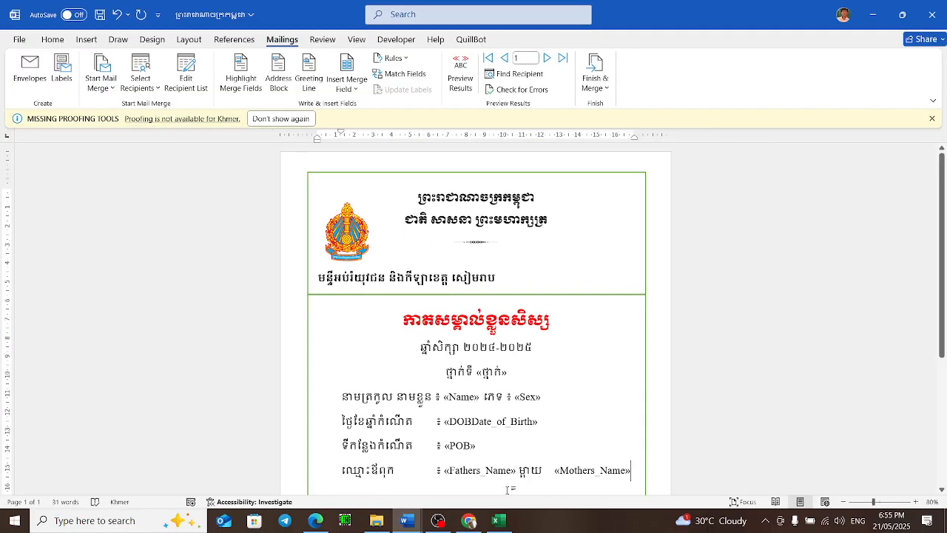
left_click(469, 520)
left_click(317, 40)
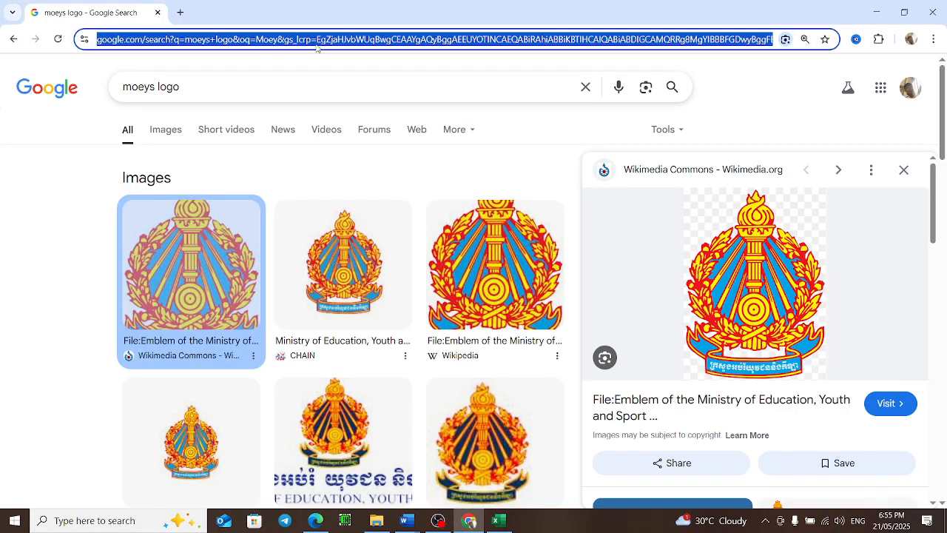
type("Border")
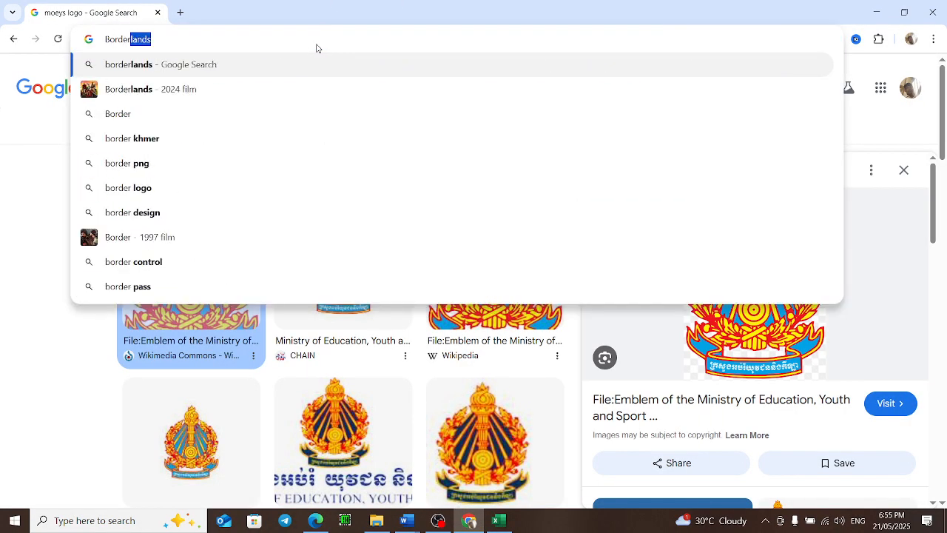
type(" kh")
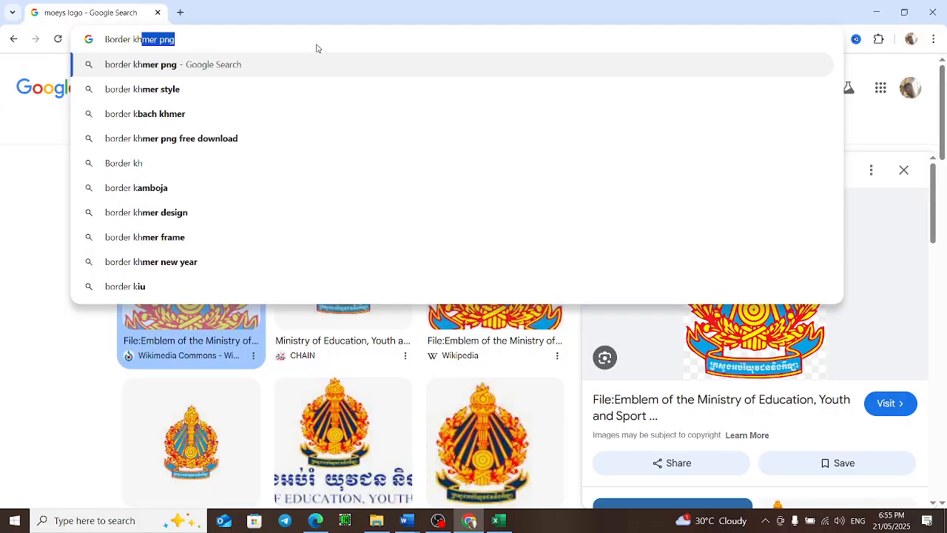
type("mer")
key("Return")
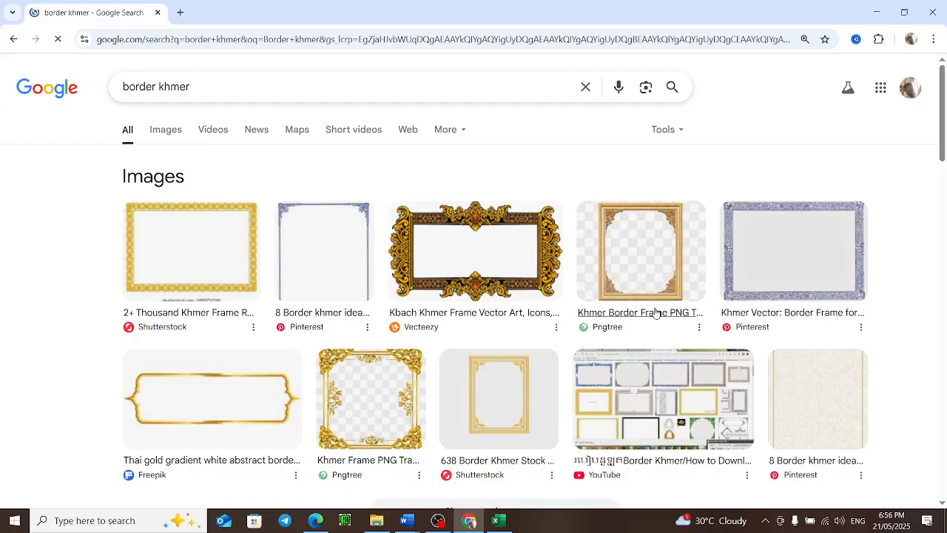
Step: Copy a gold Khmer border frame image from the search results
scroll(639, 296, "down", 5)
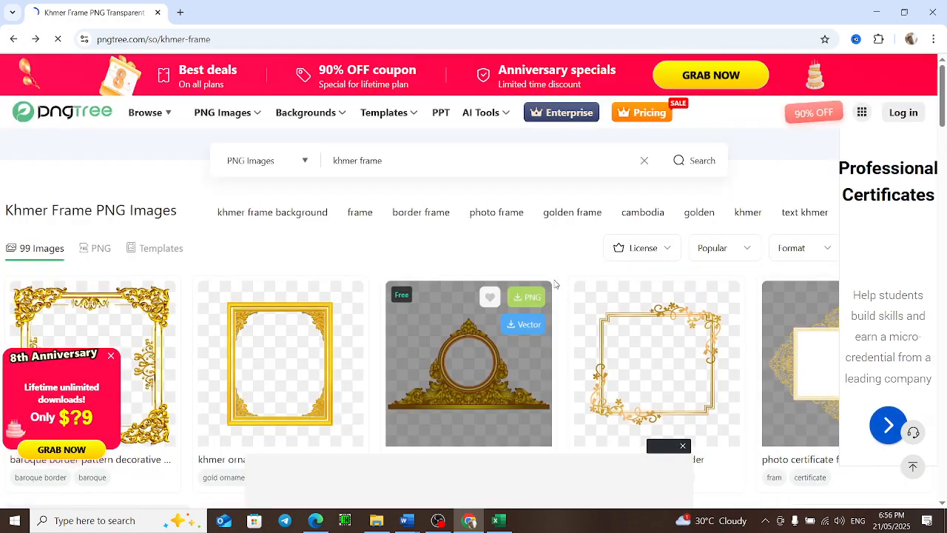
left_click(14, 38)
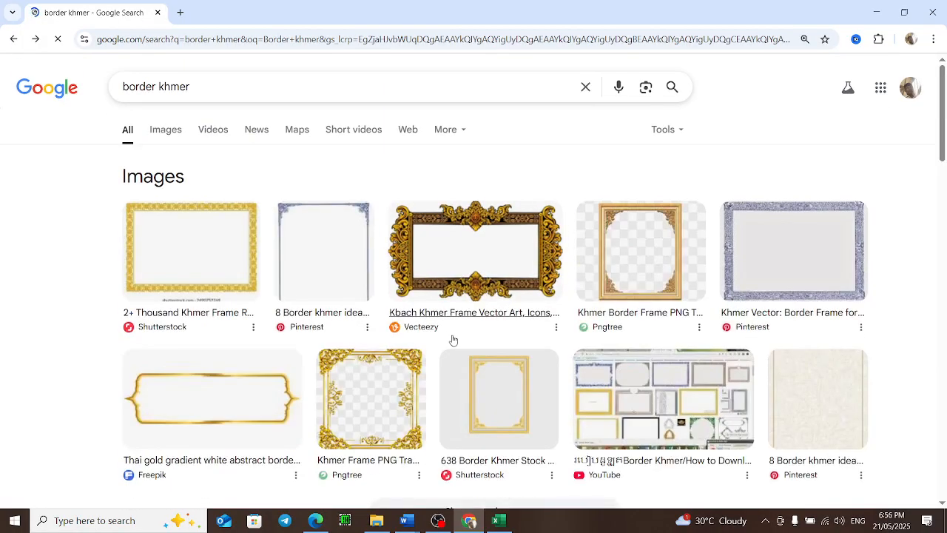
left_click(644, 262)
right_click(773, 262)
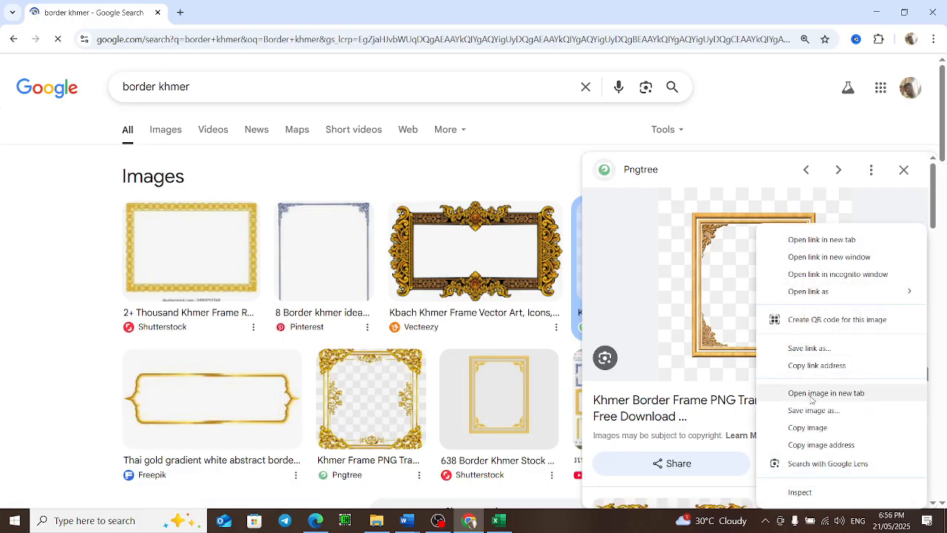
left_click(824, 427)
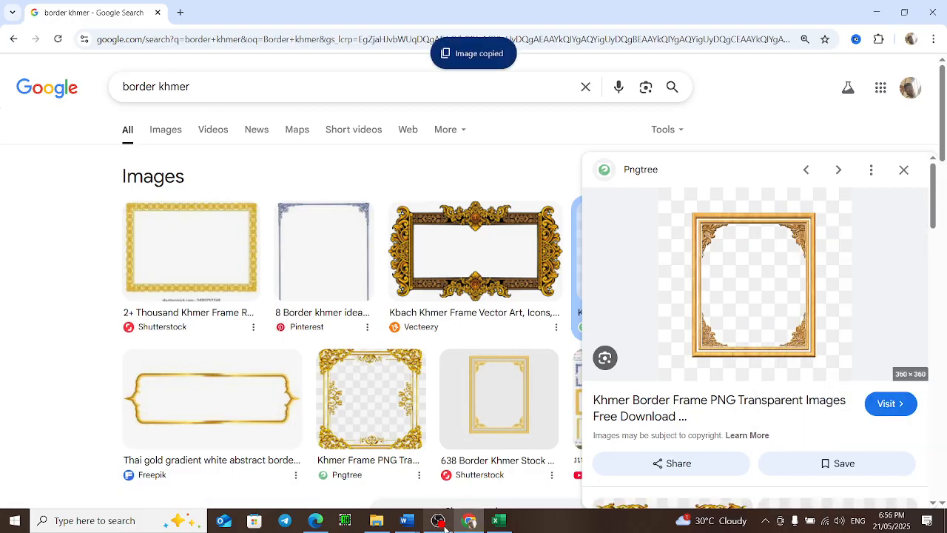
Step: Try pasting the border frame into the card template behind the text and stretching it over the card, then undo it
mouse_move(406, 520)
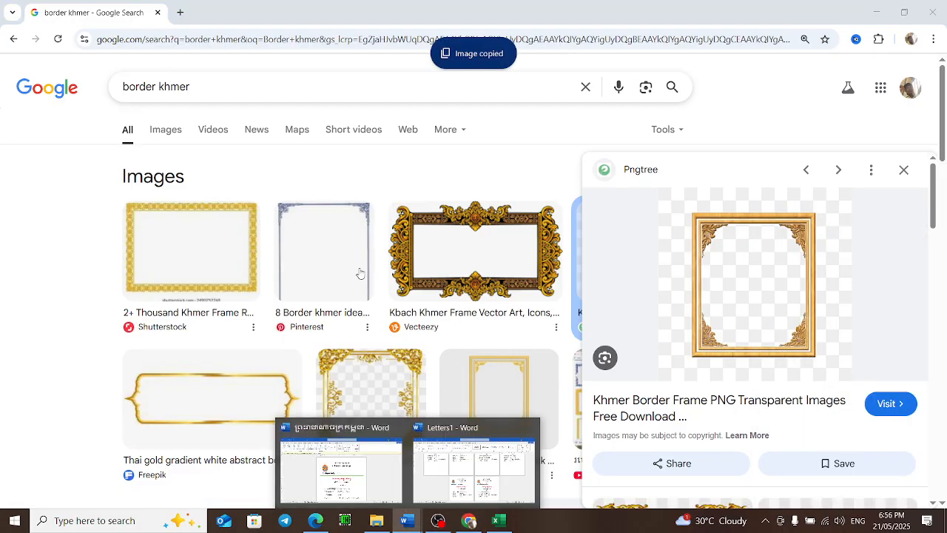
left_click(368, 485)
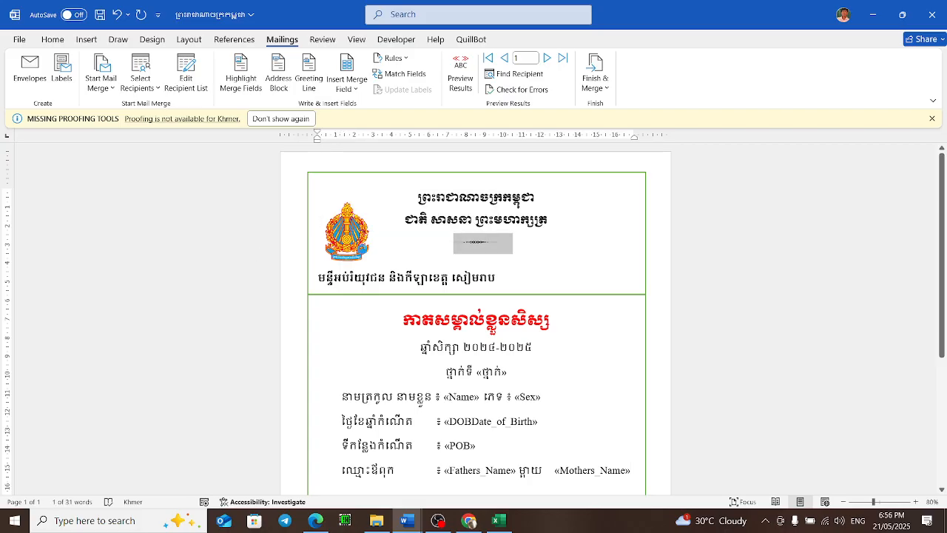
key("ctrl+v")
left_click(469, 316)
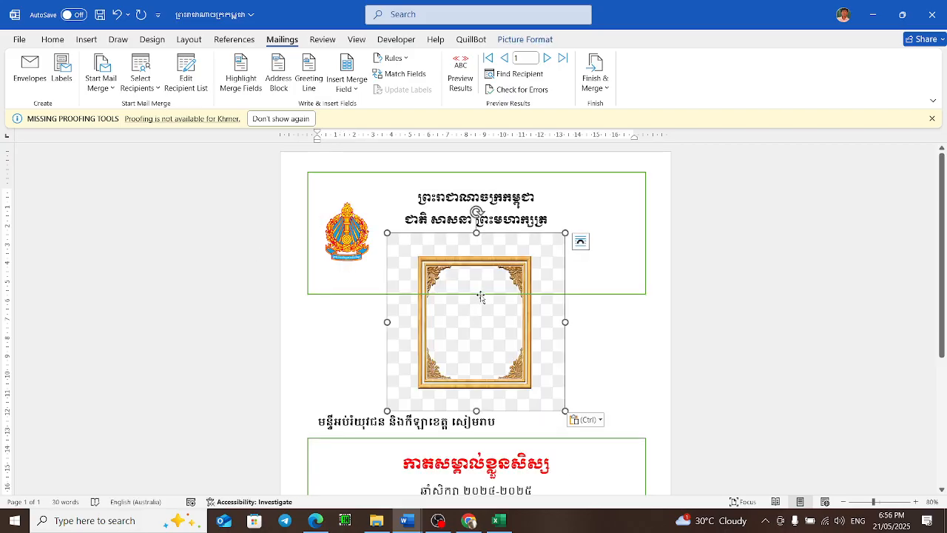
left_click(588, 241)
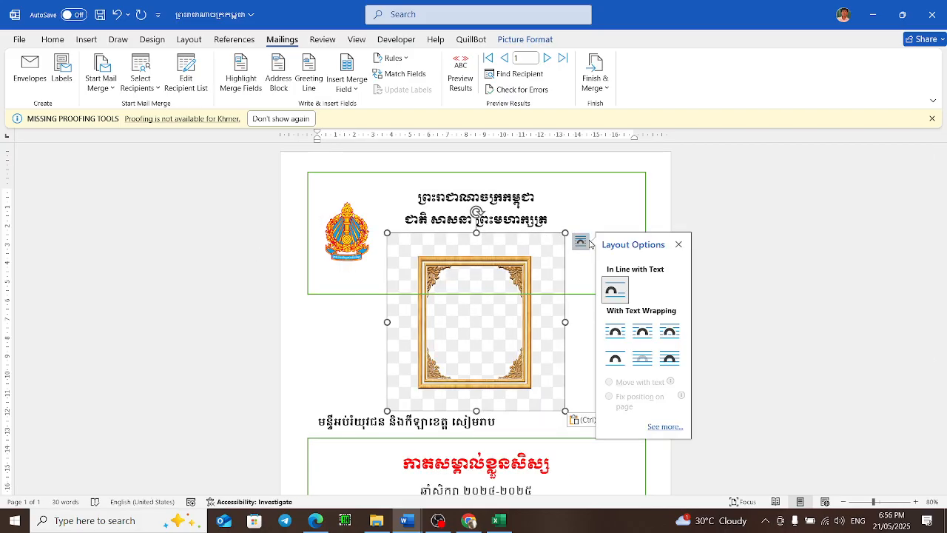
left_click(670, 361)
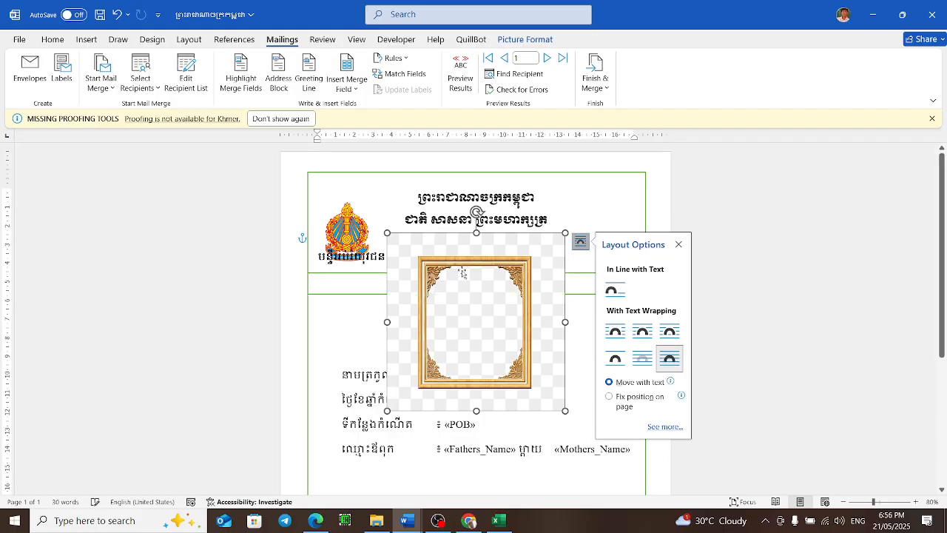
left_click(641, 366)
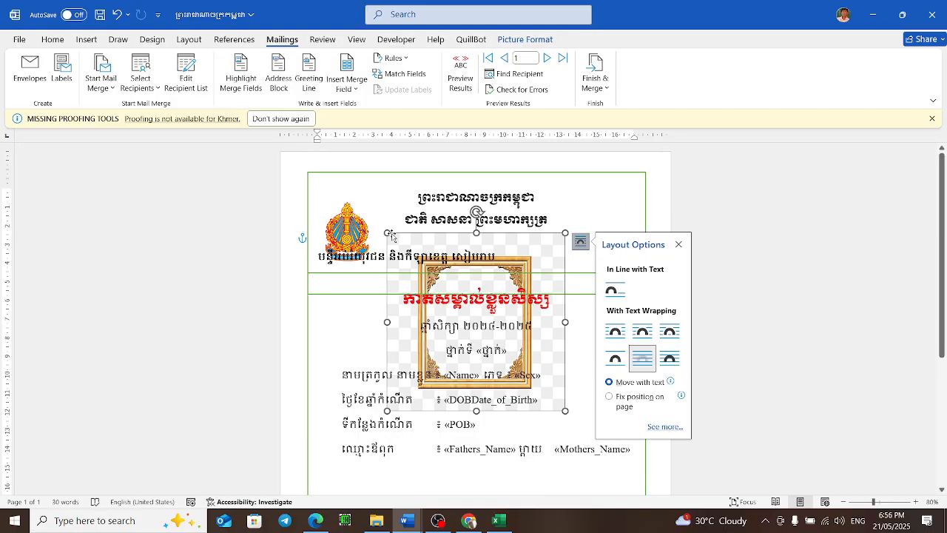
left_click_drag(387, 233, 243, 151)
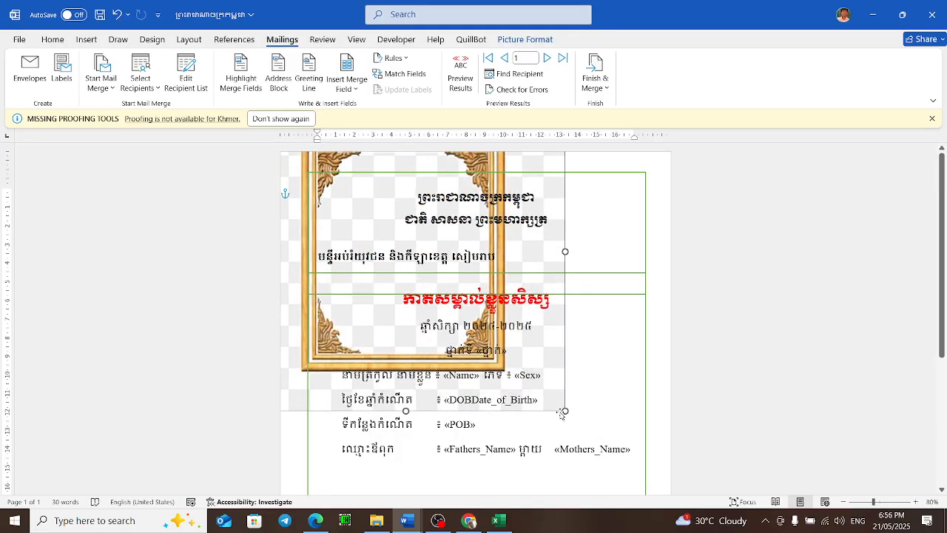
left_click_drag(565, 410, 754, 531)
scroll(575, 294, "down", 5)
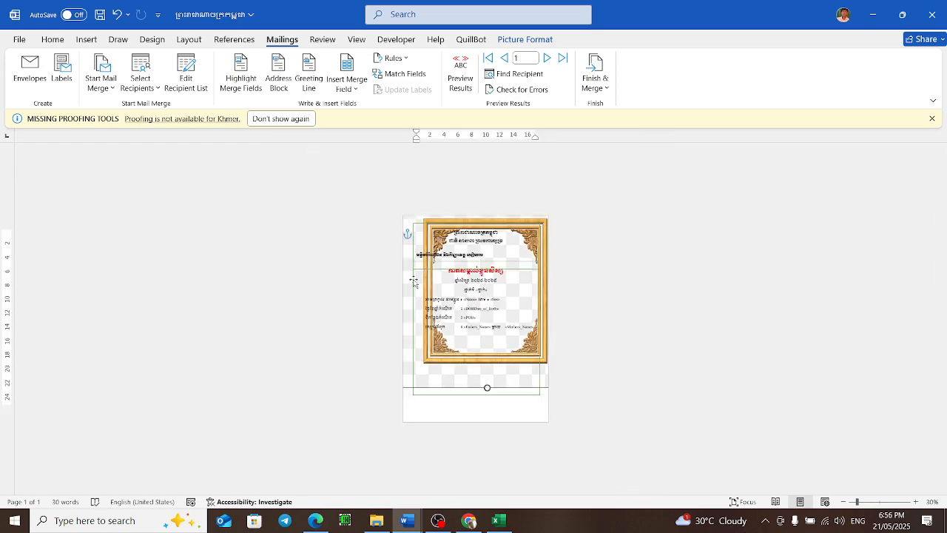
mouse_move(412, 290)
left_mouse_down()
mouse_move(406, 296)
mouse_move(407, 280)
left_mouse_up()
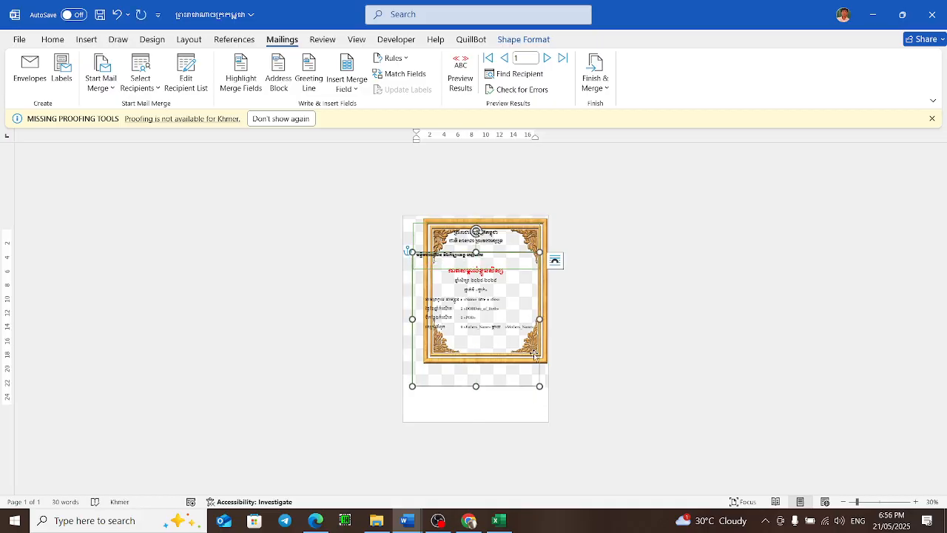
left_click_drag(522, 278, 526, 273)
key("ctrl+z")
key("ctrl+z")
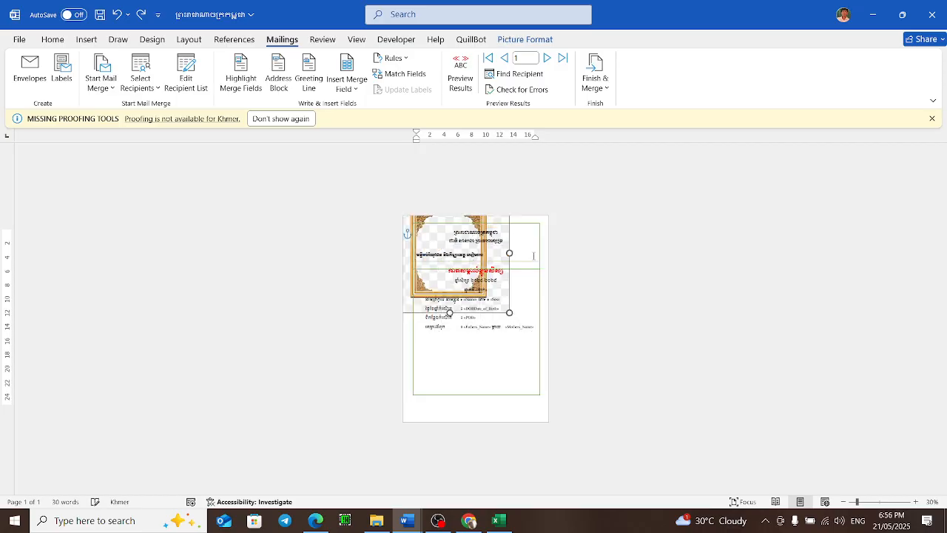
key("ctrl+z")
key("ctrl+z")
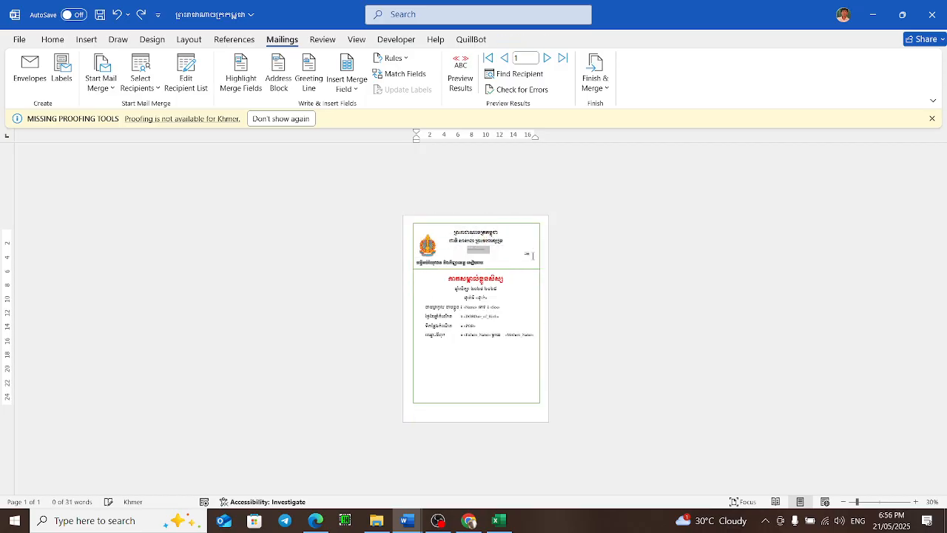
scroll(531, 252, "up", 10)
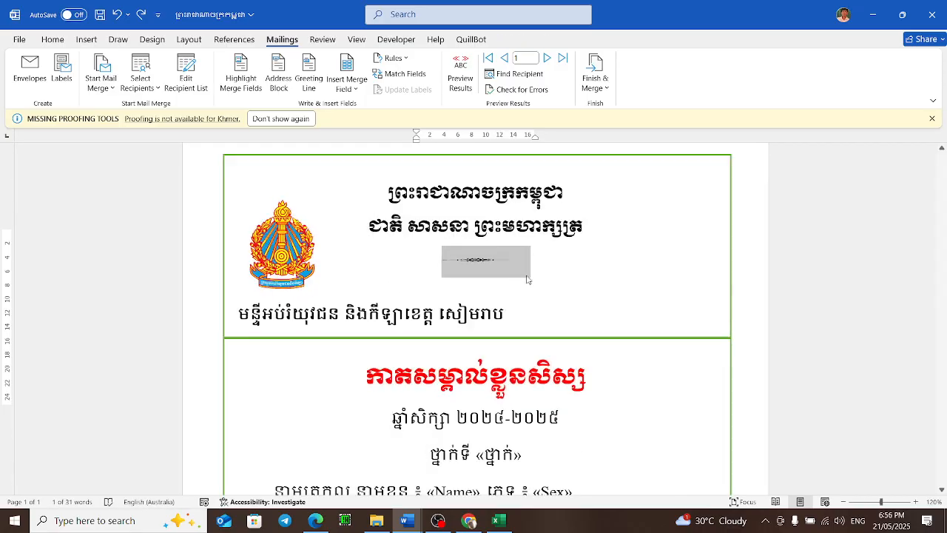
scroll(479, 340, "down", 1)
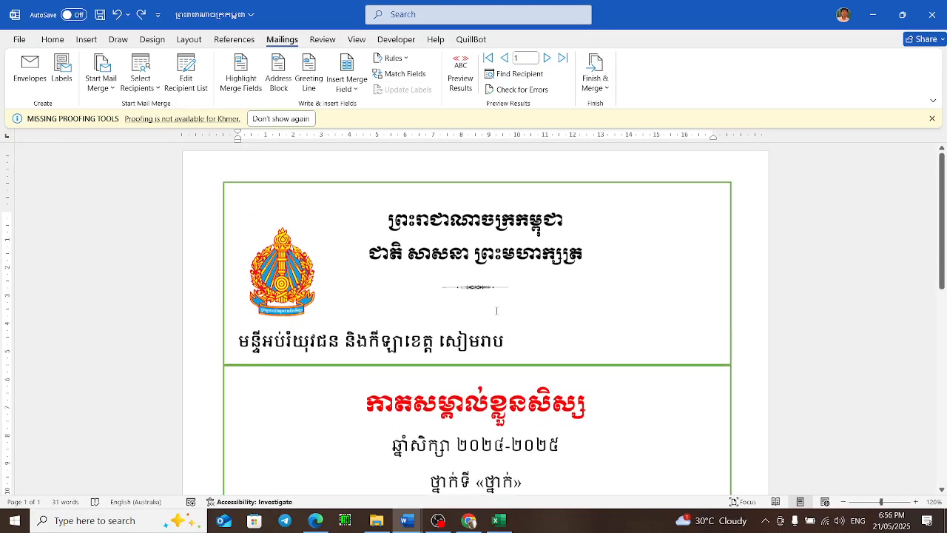
left_click(438, 520)
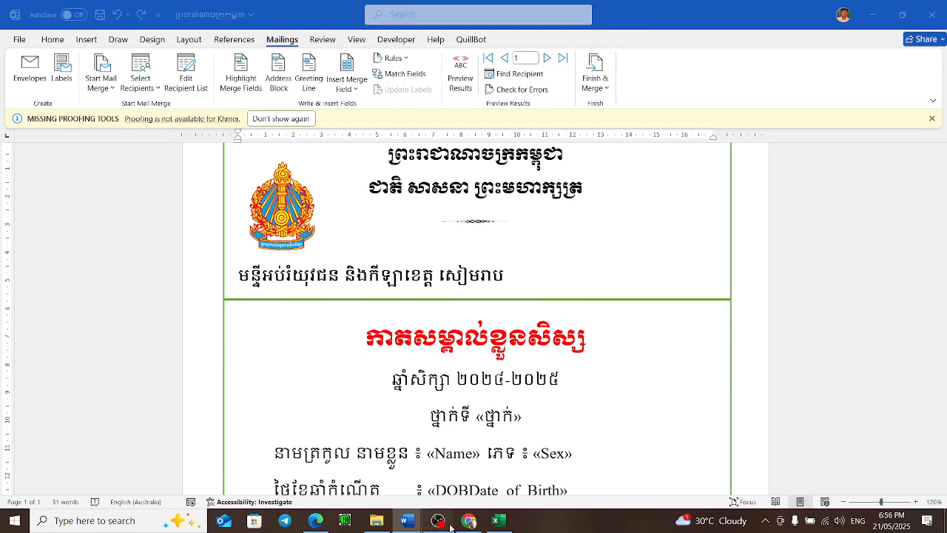